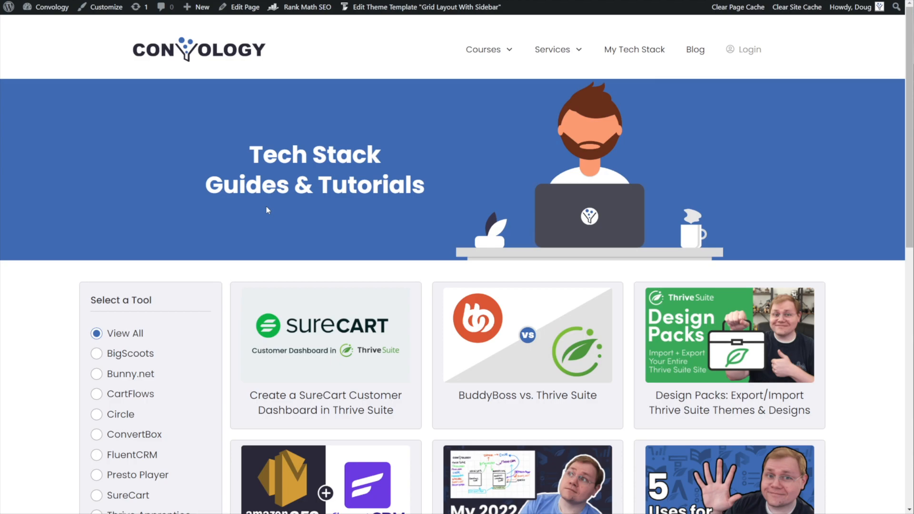
Step: Filter the blog posts by the Thrive Apprentice tool, followed by Thrive Architect
{"action": "scroll", "coordinate": [266, 207], "scroll_direction": "down", "scroll_amount": 3}
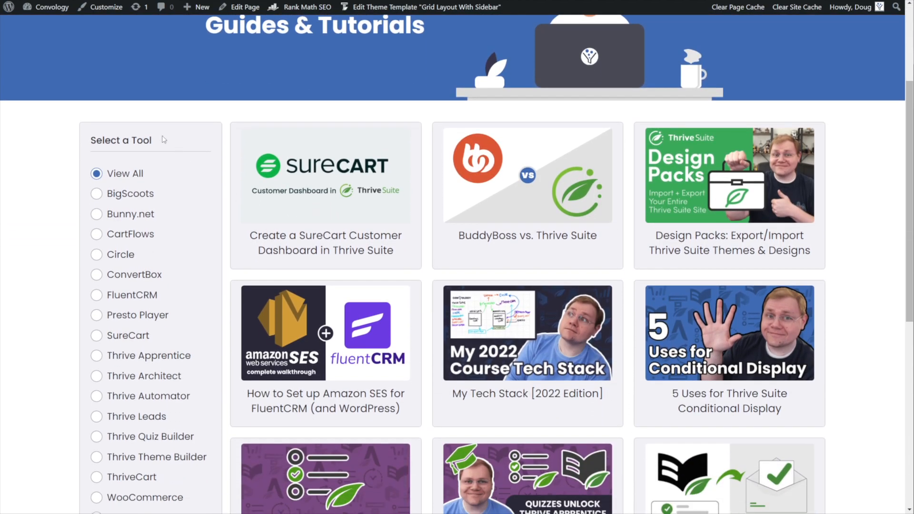
{"action": "scroll", "coordinate": [371, 158], "scroll_direction": "up", "scroll_amount": 3}
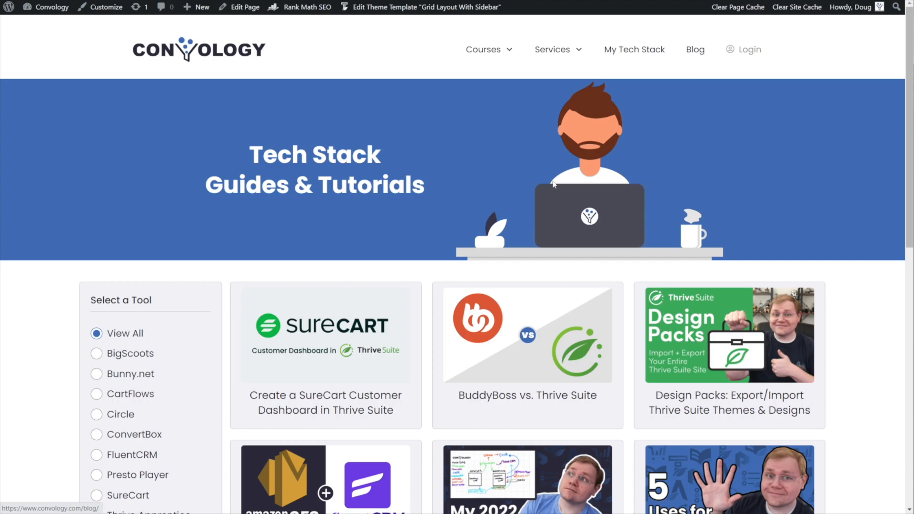
{"action": "scroll", "coordinate": [487, 190], "scroll_direction": "down", "scroll_amount": 3}
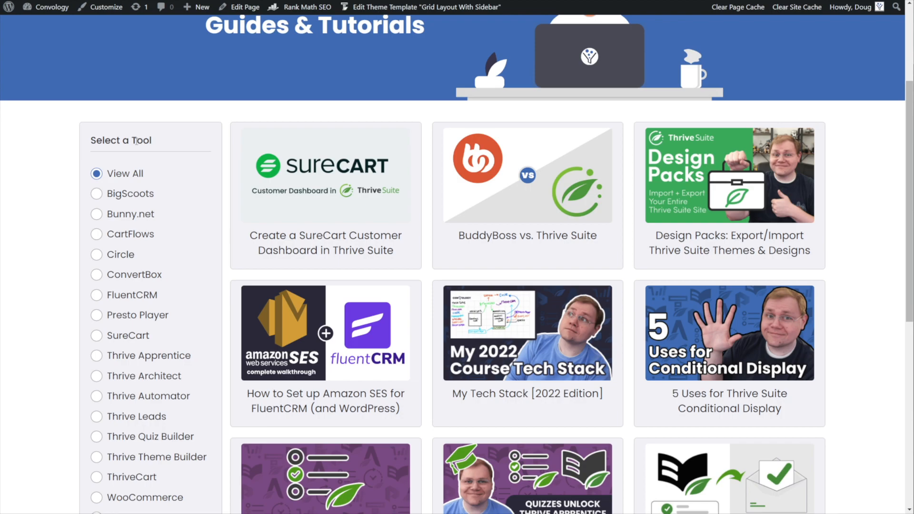
{"action": "scroll", "coordinate": [137, 288], "scroll_direction": "down", "scroll_amount": 2}
{"action": "left_click", "coordinate": [96, 260]}
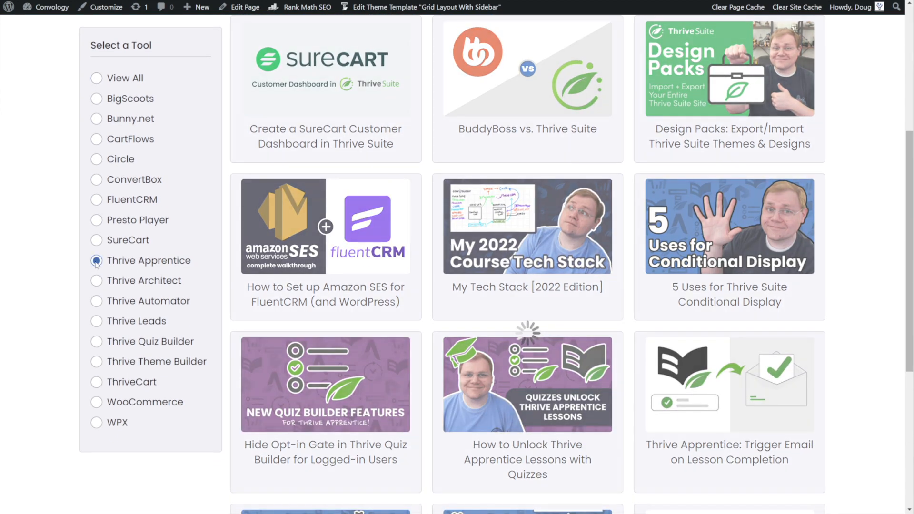
{"action": "scroll", "coordinate": [131, 202], "scroll_direction": "up", "scroll_amount": 1}
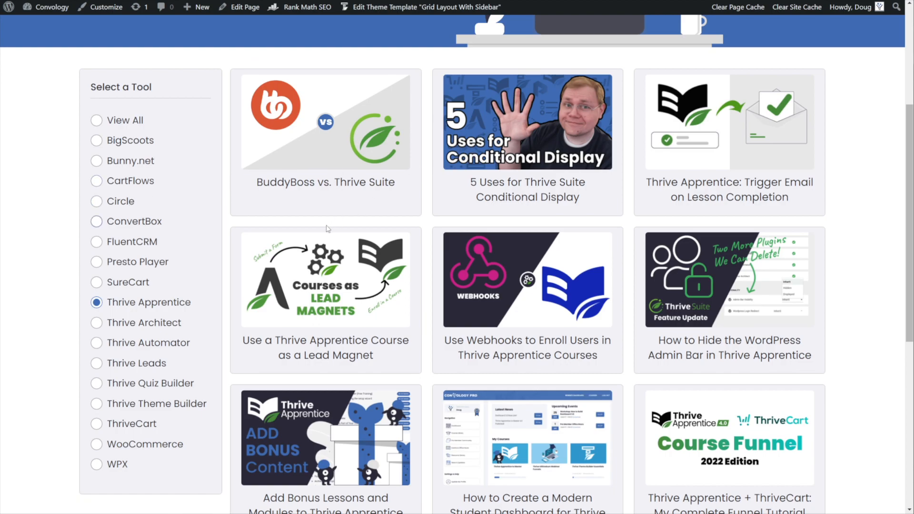
{"action": "left_click", "coordinate": [97, 323]}
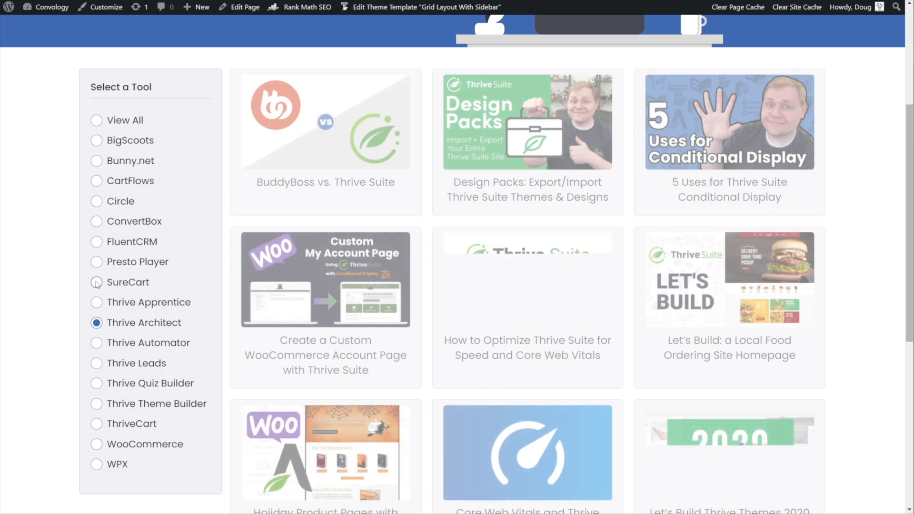
Step: Filter the blog posts by SureCart, FluentCRM, ConvertBox, Circle and CartFlows in turn, and reset the filter to View All
{"action": "left_click", "coordinate": [96, 282]}
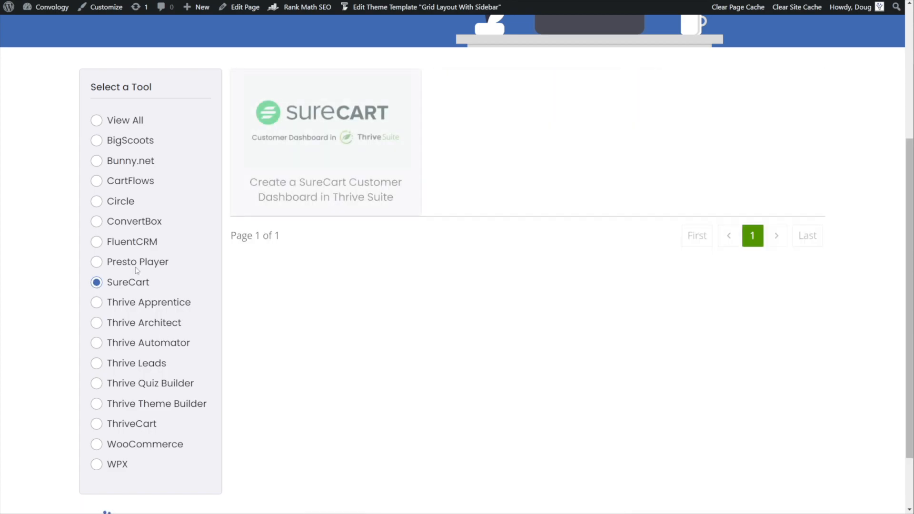
{"action": "left_click", "coordinate": [96, 241]}
{"action": "left_click", "coordinate": [97, 222]}
{"action": "left_click", "coordinate": [96, 202]}
{"action": "left_click", "coordinate": [96, 181]}
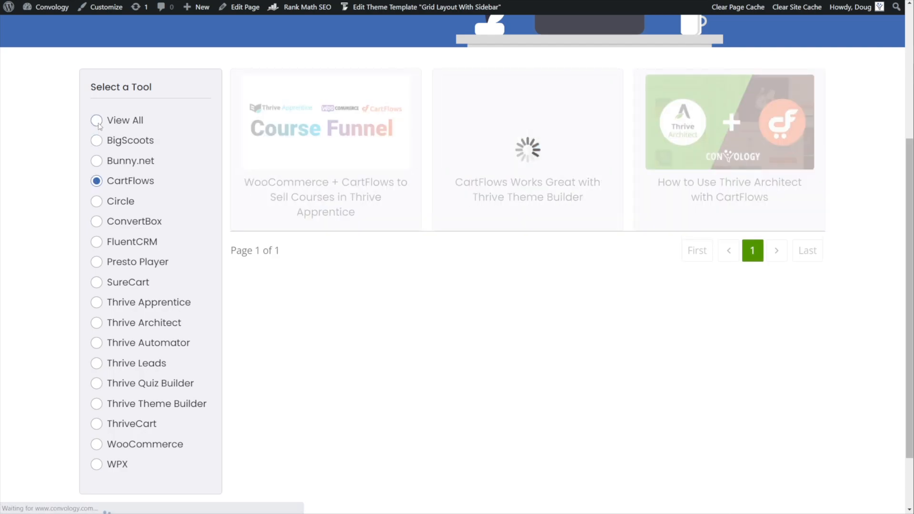
{"action": "left_click", "coordinate": [97, 121]}
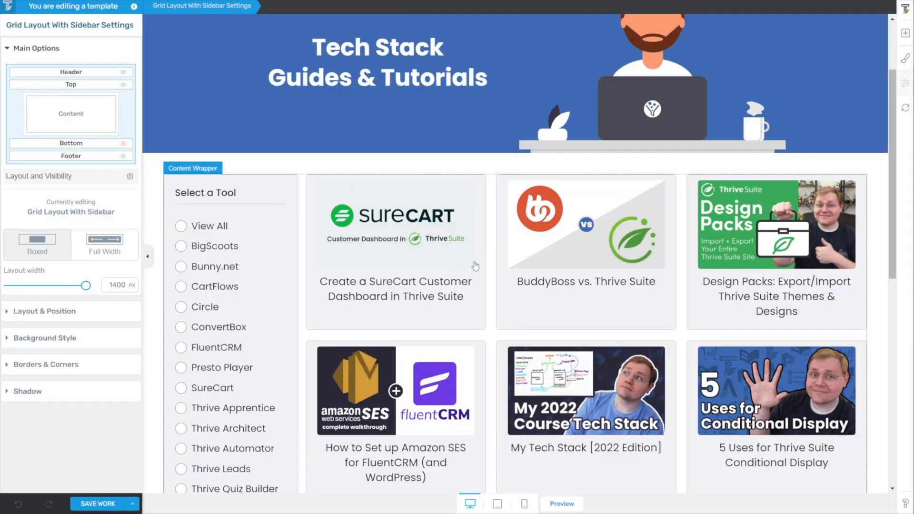
Step: Open the template's linked content section for editing and select the Blog List inside it
{"action": "scroll", "coordinate": [481, 257], "scroll_direction": "down", "scroll_amount": 2}
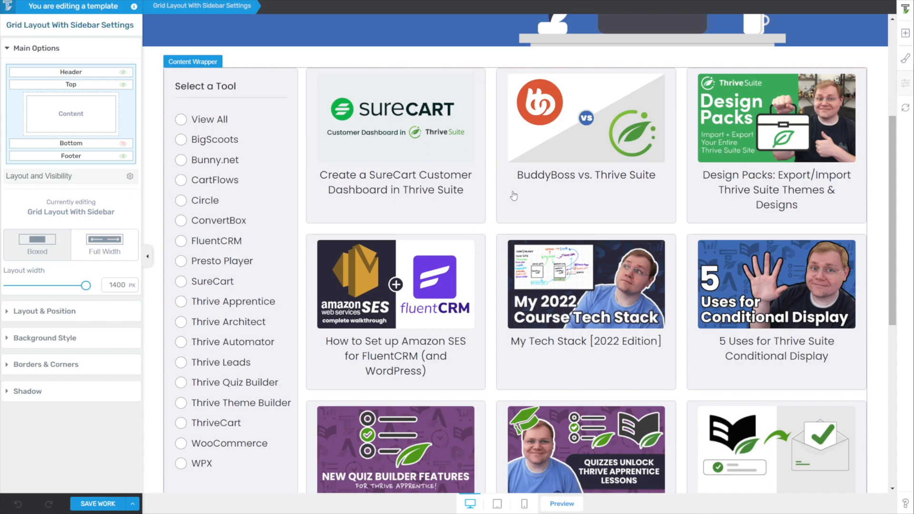
{"action": "left_click", "coordinate": [497, 236]}
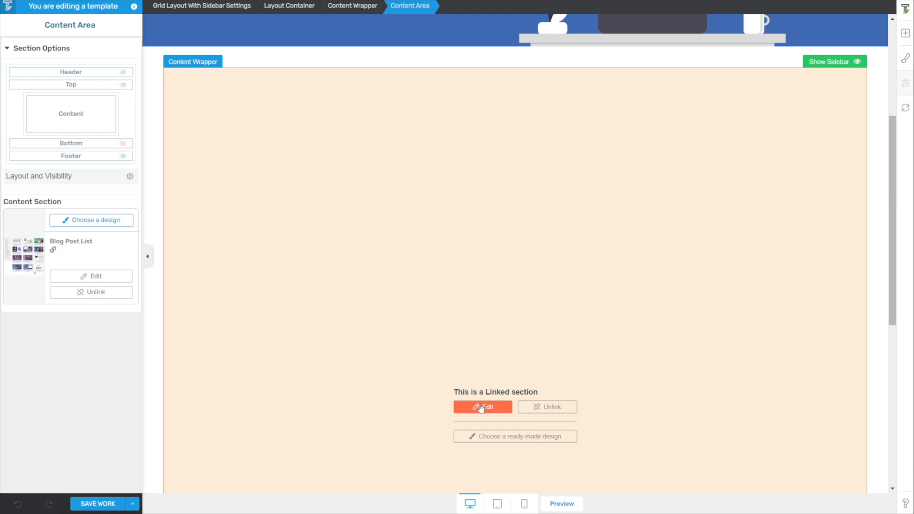
{"action": "left_click", "coordinate": [481, 407]}
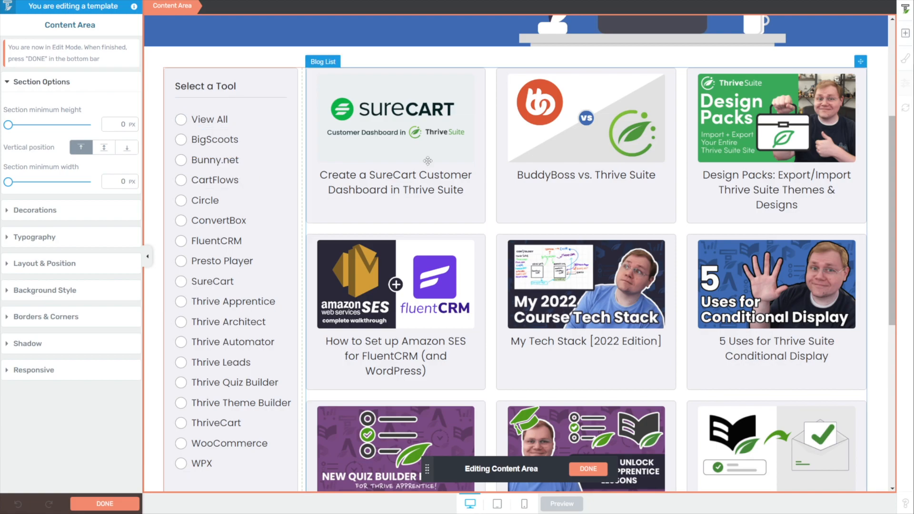
{"action": "scroll", "coordinate": [431, 177], "scroll_direction": "up", "scroll_amount": 1}
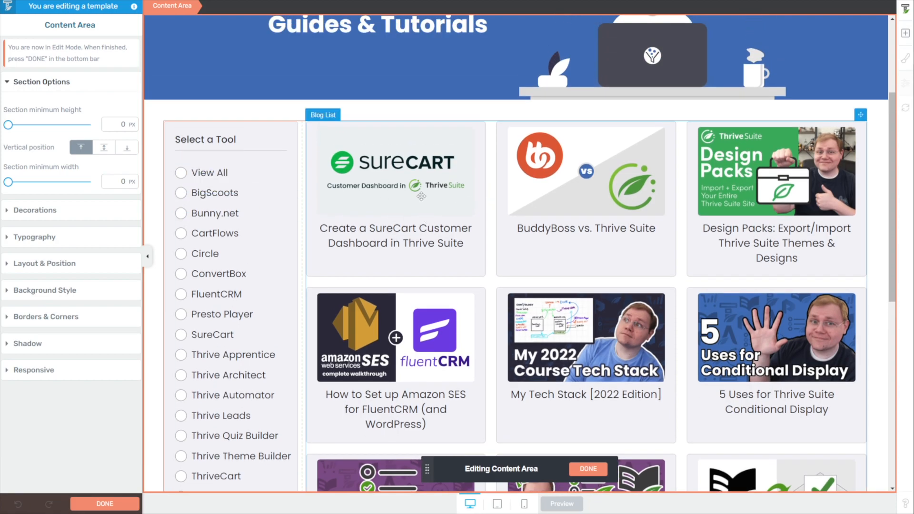
{"action": "left_click", "coordinate": [391, 176]}
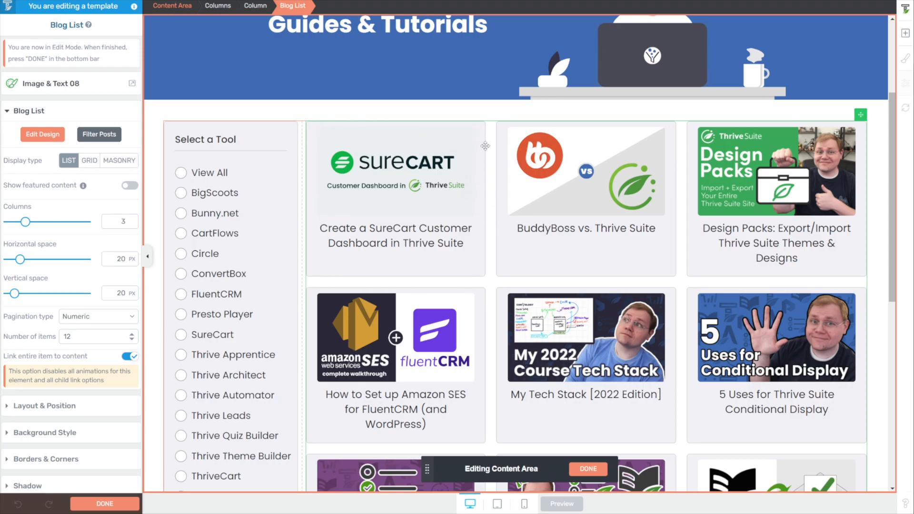
Step: Open the settings of the Post List Filter under "Select a Tool" and examine its filter option
{"action": "left_click", "coordinate": [247, 163]}
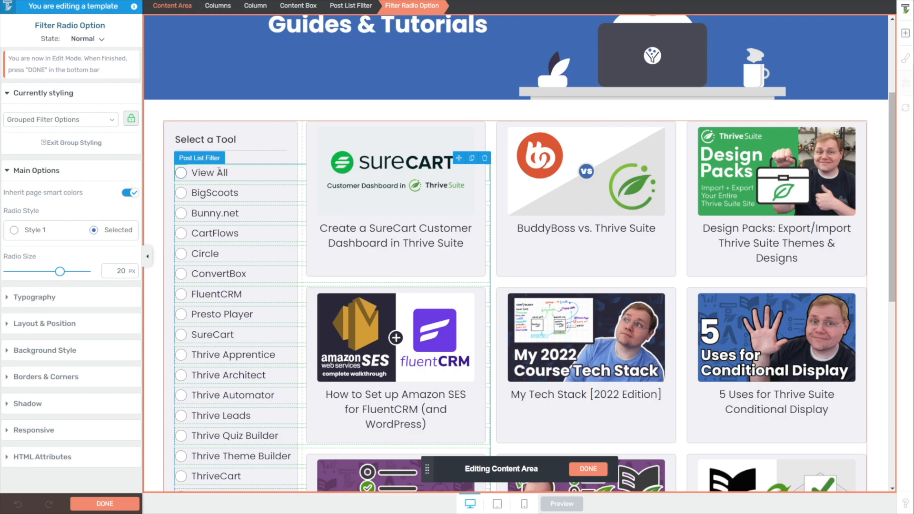
{"action": "left_click", "coordinate": [243, 180]}
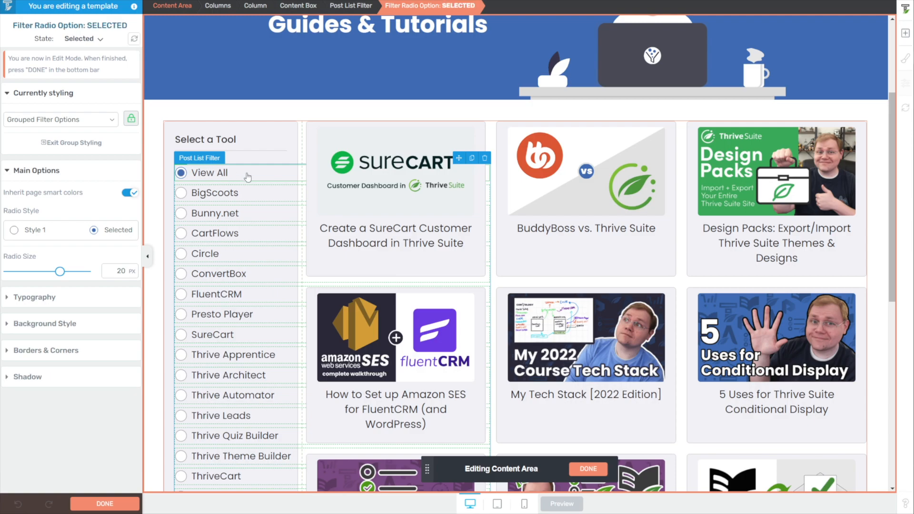
{"action": "left_click", "coordinate": [352, 6]}
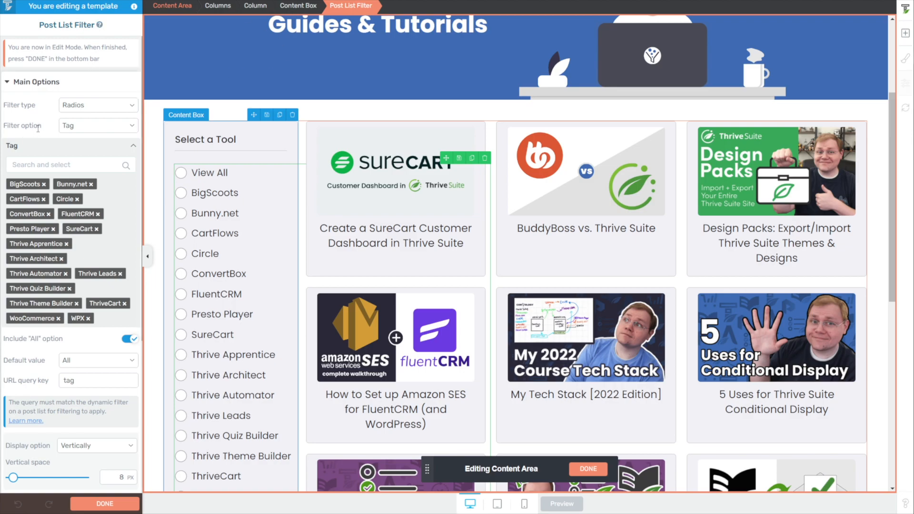
{"action": "left_click_drag", "start_coordinate": [42, 125], "coordinate": [2, 126]}
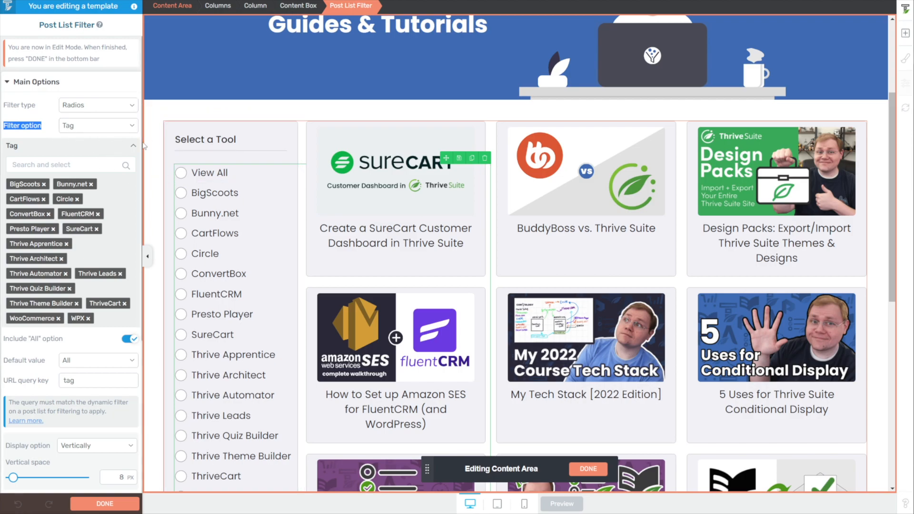
Step: Review the Blog List's allowed front end filters and the filters available to add, and save the post filtering settings
{"action": "left_click", "coordinate": [562, 170]}
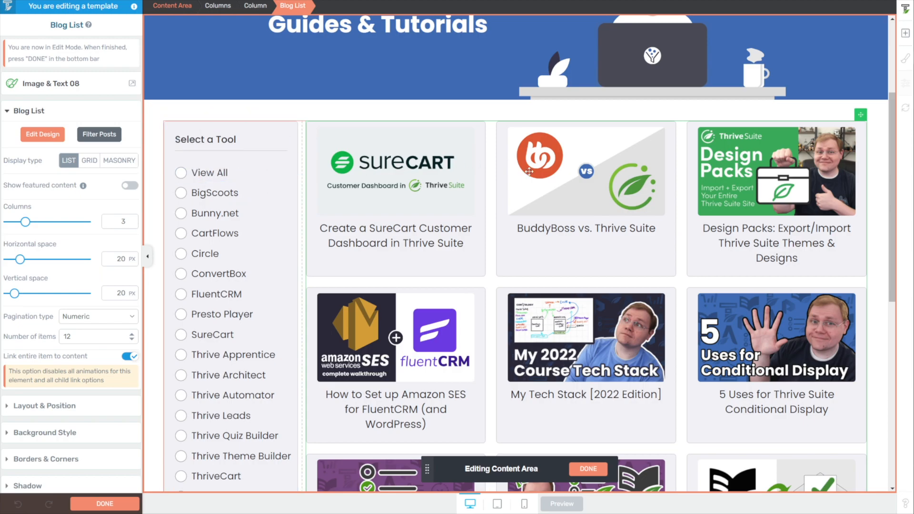
{"action": "left_click", "coordinate": [99, 137]}
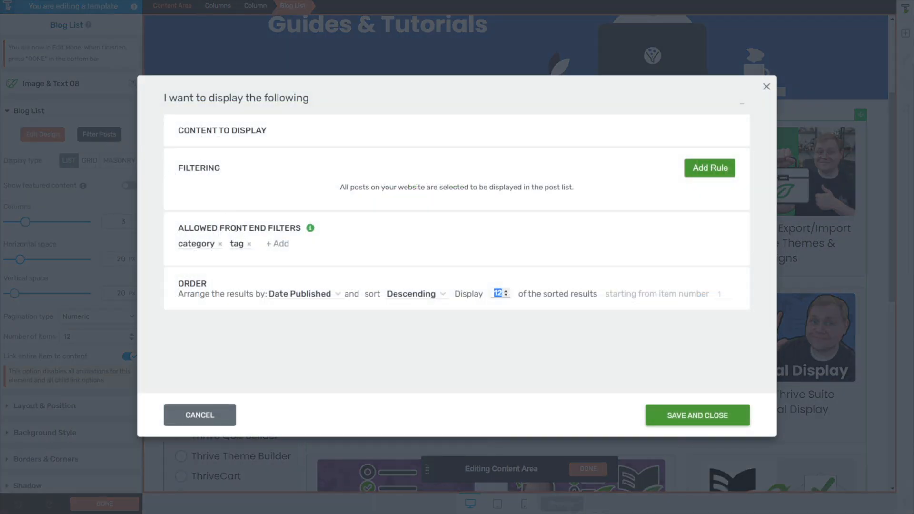
{"action": "left_click_drag", "start_coordinate": [178, 229], "coordinate": [304, 229]}
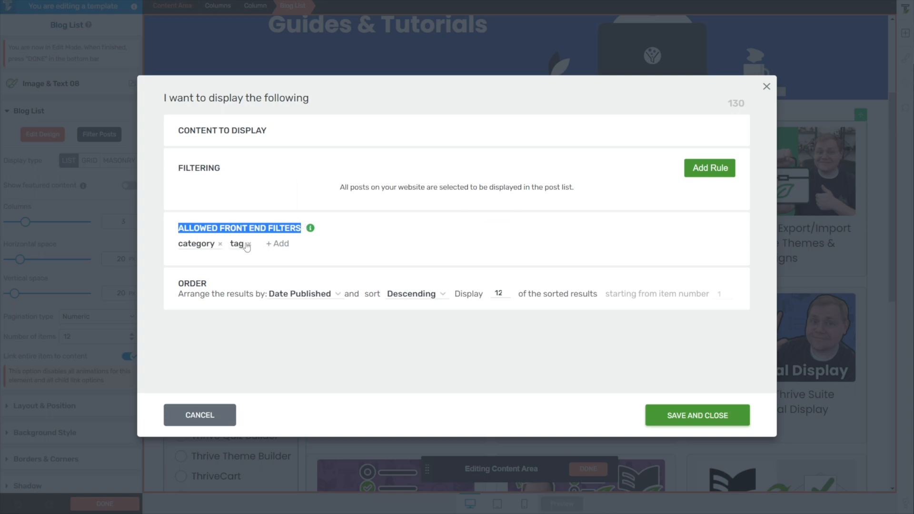
{"action": "left_click", "coordinate": [277, 244]}
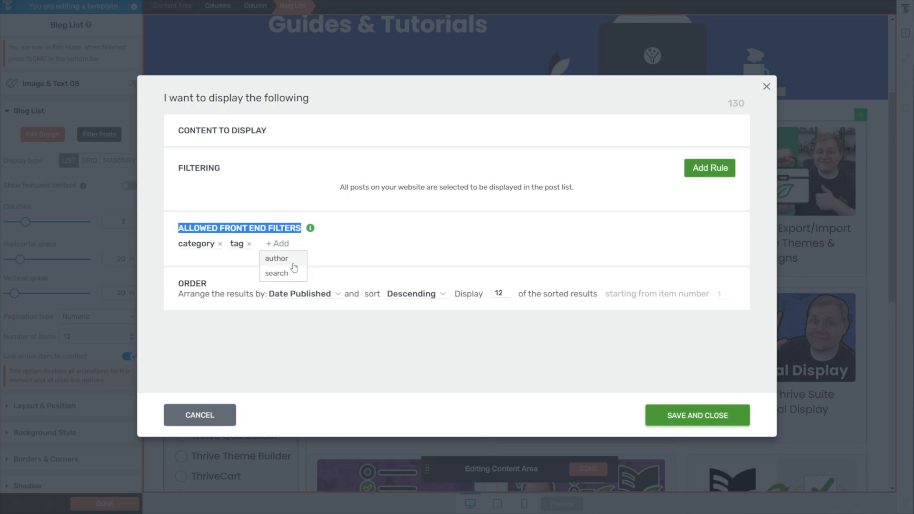
{"action": "left_click", "coordinate": [238, 258]}
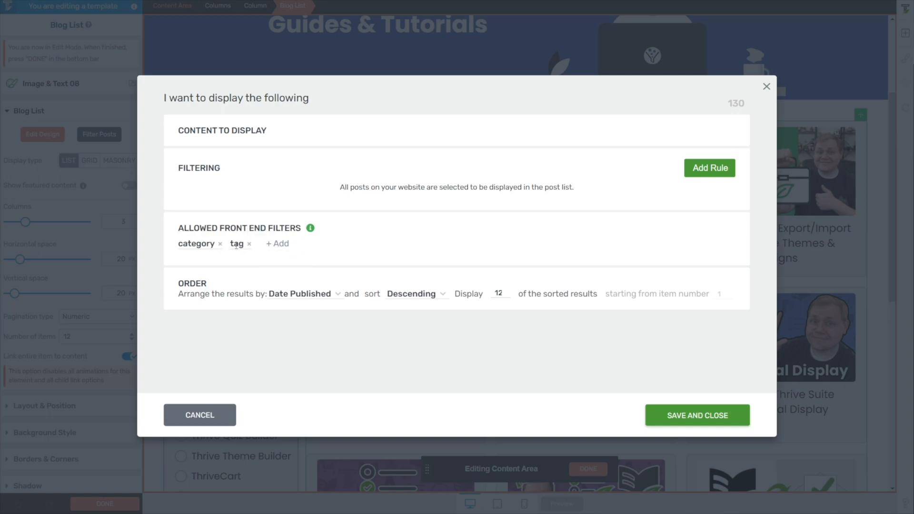
{"action": "left_click", "coordinate": [705, 423]}
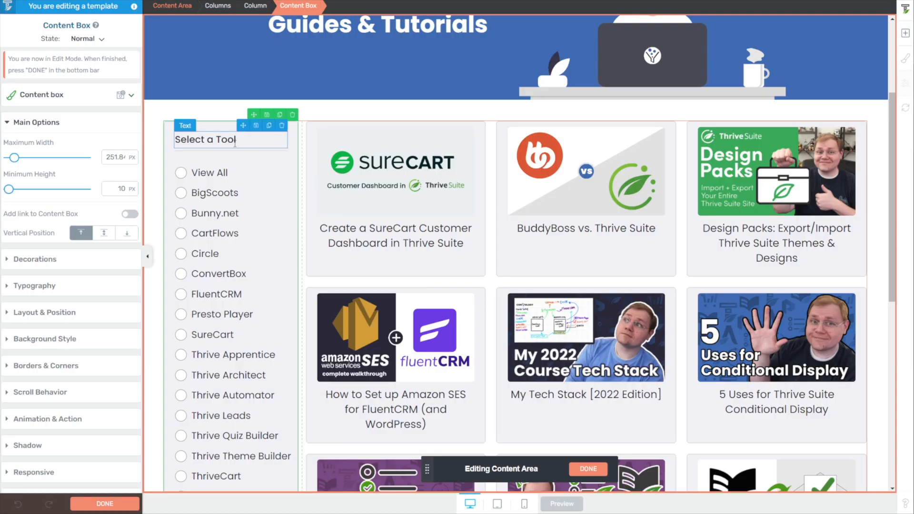
Step: Remove the Bunny.net tag from the Post List Filter under "Select a Tool"
{"action": "left_click", "coordinate": [245, 170]}
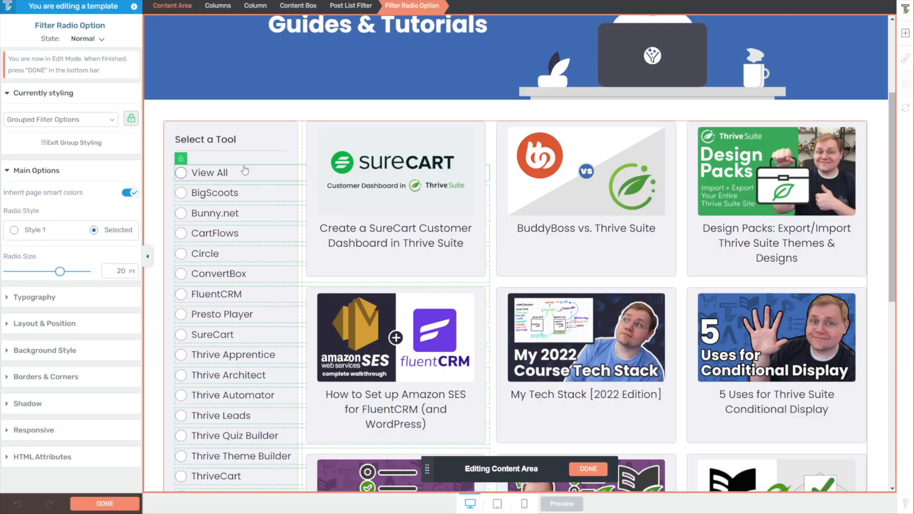
{"action": "left_click", "coordinate": [353, 6]}
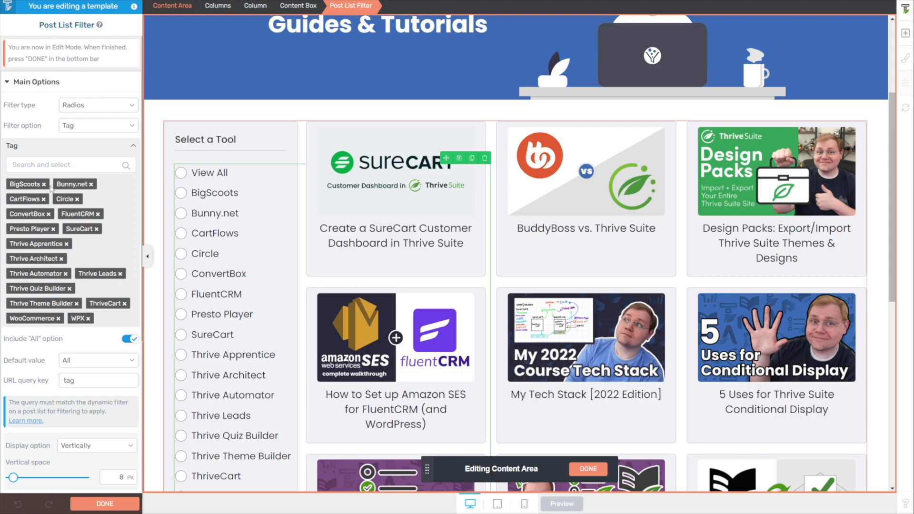
{"action": "left_click", "coordinate": [91, 185]}
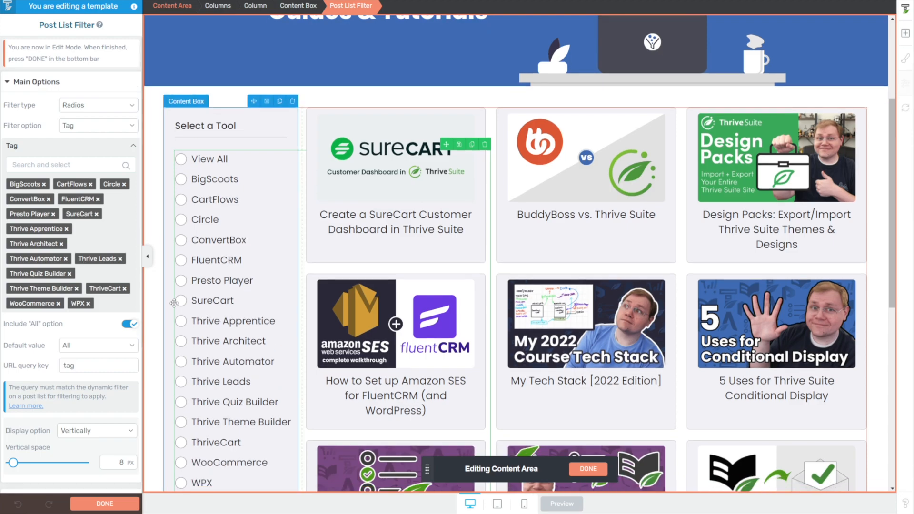
Step: Examine the Post List Filter's radio list, filter option and URL query key settings
{"action": "scroll", "coordinate": [174, 302], "scroll_direction": "down", "scroll_amount": 1}
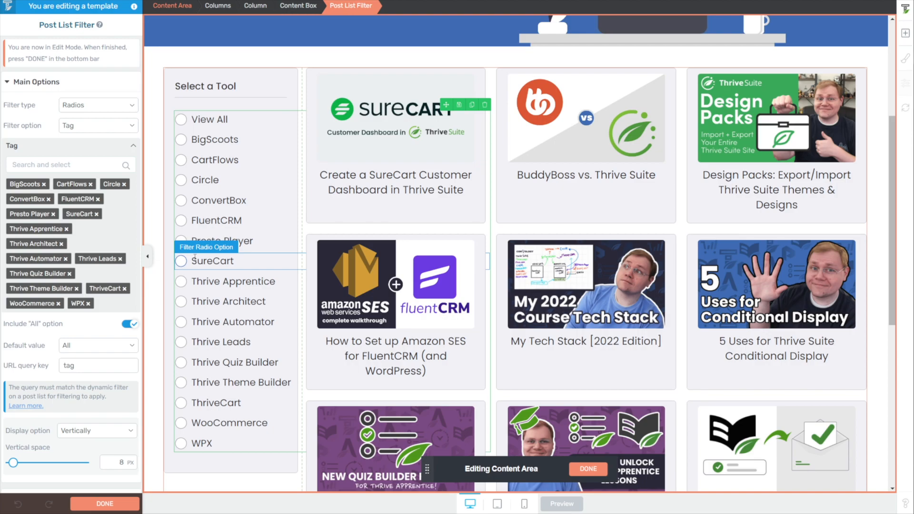
{"action": "left_click_drag", "start_coordinate": [42, 125], "coordinate": [3, 123]}
{"action": "left_click", "coordinate": [43, 126]}
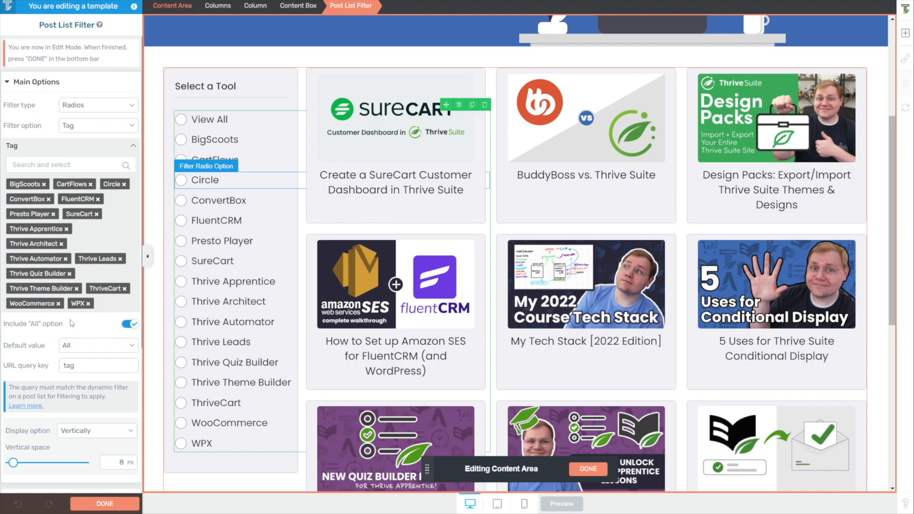
{"action": "left_click_drag", "start_coordinate": [46, 365], "coordinate": [12, 366]}
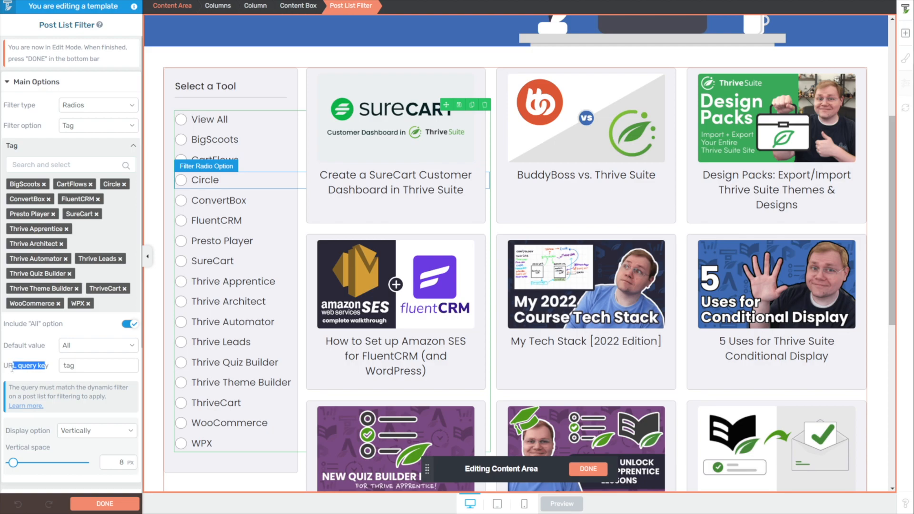
{"action": "double_click", "coordinate": [70, 365]}
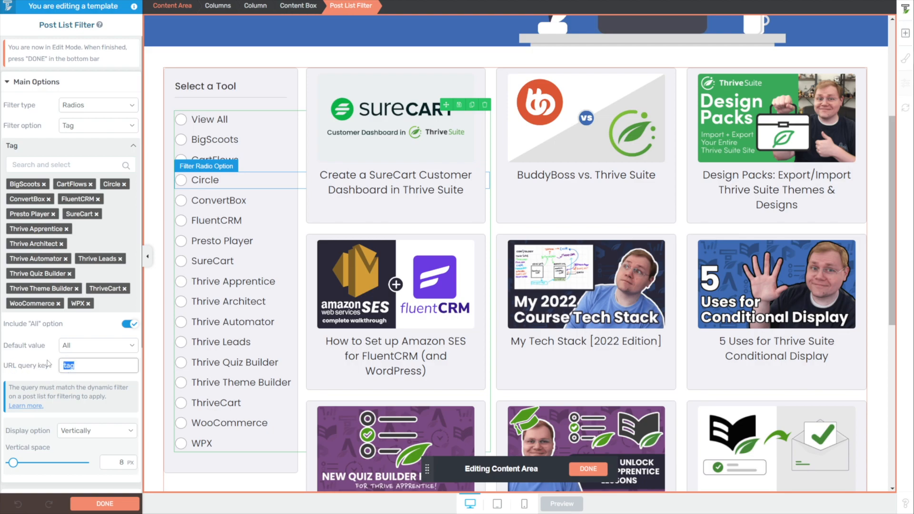
{"action": "left_click_drag", "start_coordinate": [56, 363], "coordinate": [60, 366]}
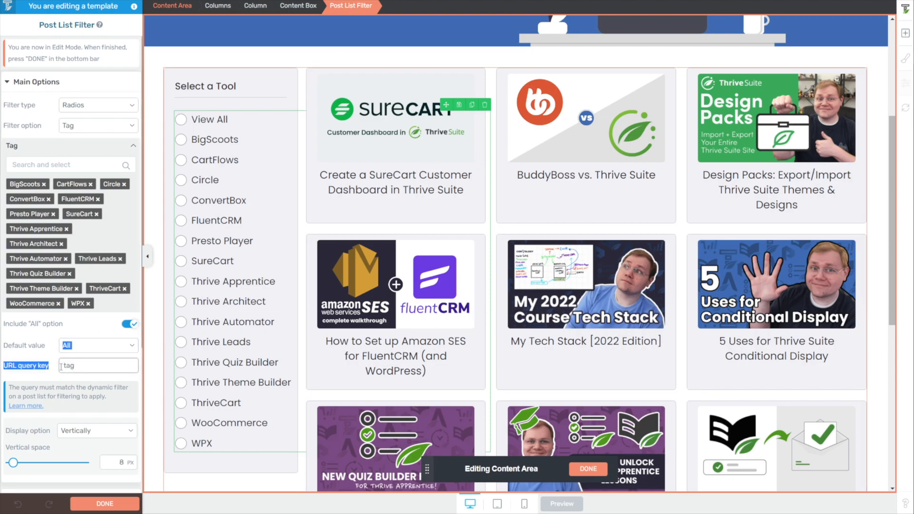
{"action": "left_click", "coordinate": [61, 366]}
{"action": "double_click", "coordinate": [83, 364]}
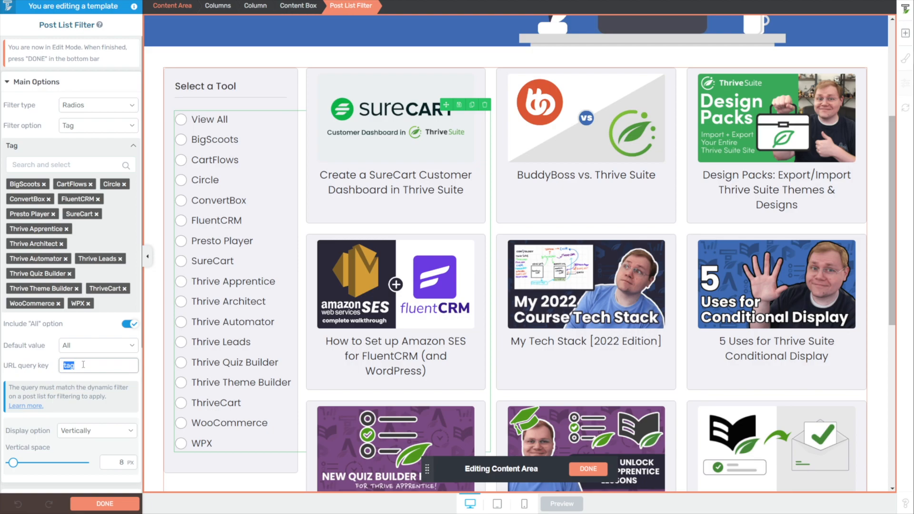
{"action": "left_click", "coordinate": [53, 356]}
{"action": "left_click_drag", "start_coordinate": [50, 366], "coordinate": [14, 367]}
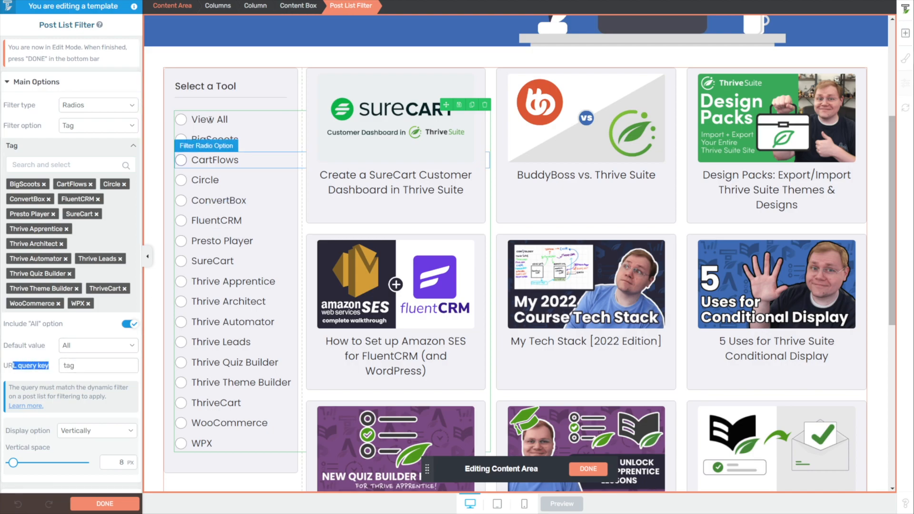
{"action": "left_click", "coordinate": [55, 117]}
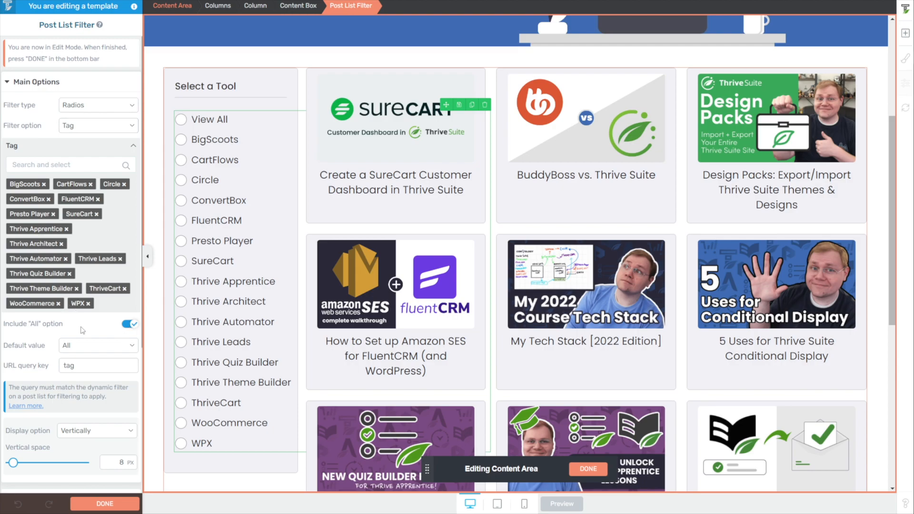
Step: Toggle the filter's "All" option off and on, and try "All" as its label
{"action": "left_click", "coordinate": [130, 324]}
{"action": "left_click", "coordinate": [130, 324]}
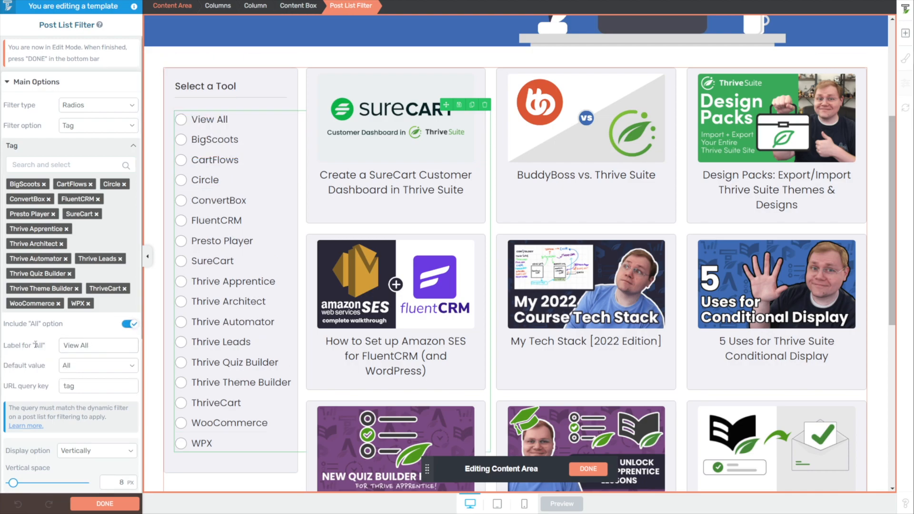
{"action": "triple_click", "coordinate": [81, 346]}
{"action": "type", "text": "All"}
Step: Set the label of the filter's "All" option to "View All"
{"action": "double_click", "coordinate": [65, 341]}
{"action": "left_click", "coordinate": [64, 343]}
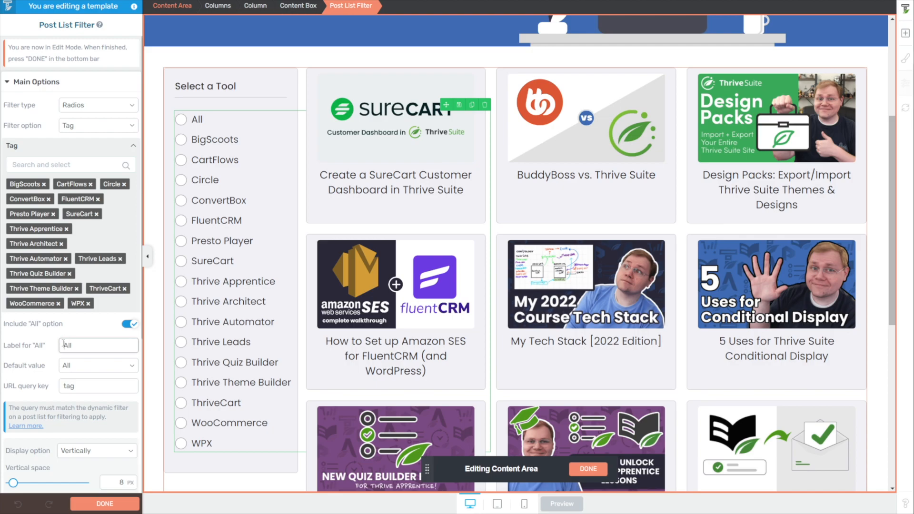
{"action": "type", "text": "View"}
{"action": "left_click", "coordinate": [97, 338]}
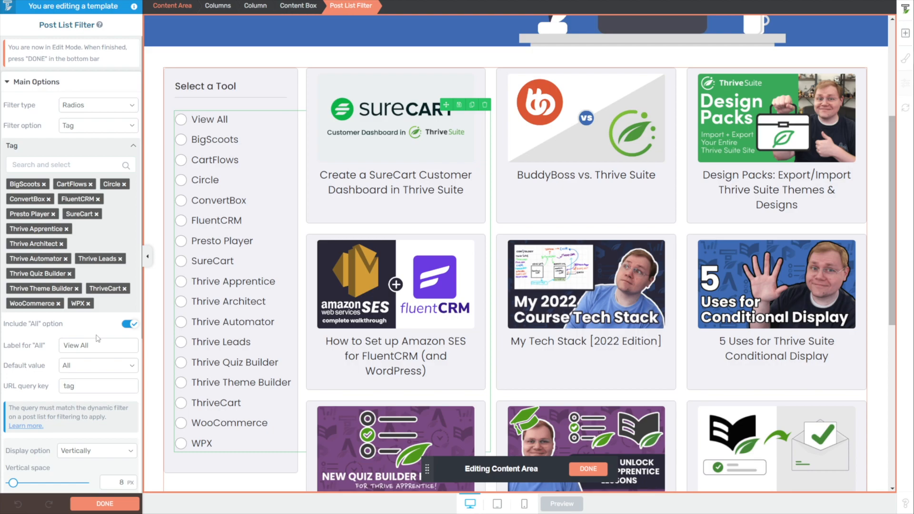
{"action": "left_click", "coordinate": [87, 346]}
Step: Review the Post List Filter's default value, display option, vertical space and styling sections
{"action": "scroll", "coordinate": [87, 333], "scroll_direction": "down", "scroll_amount": 4}
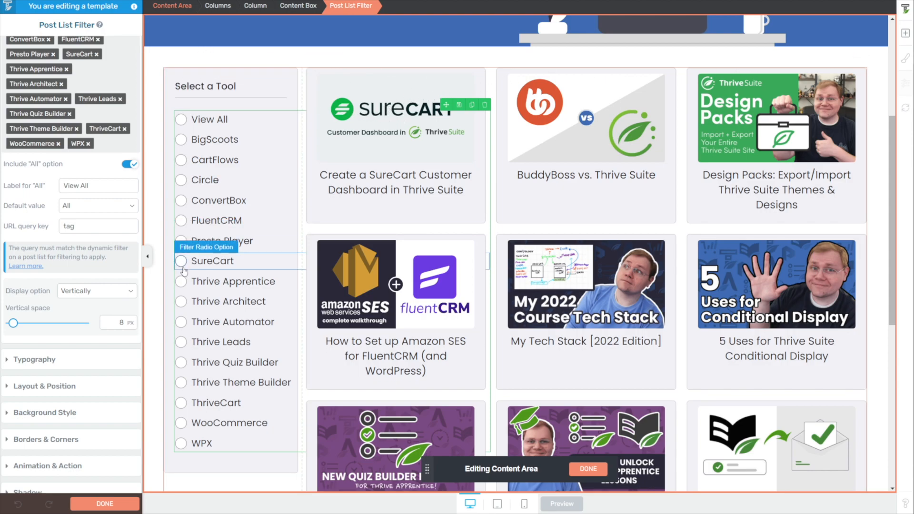
{"action": "left_click", "coordinate": [209, 181]}
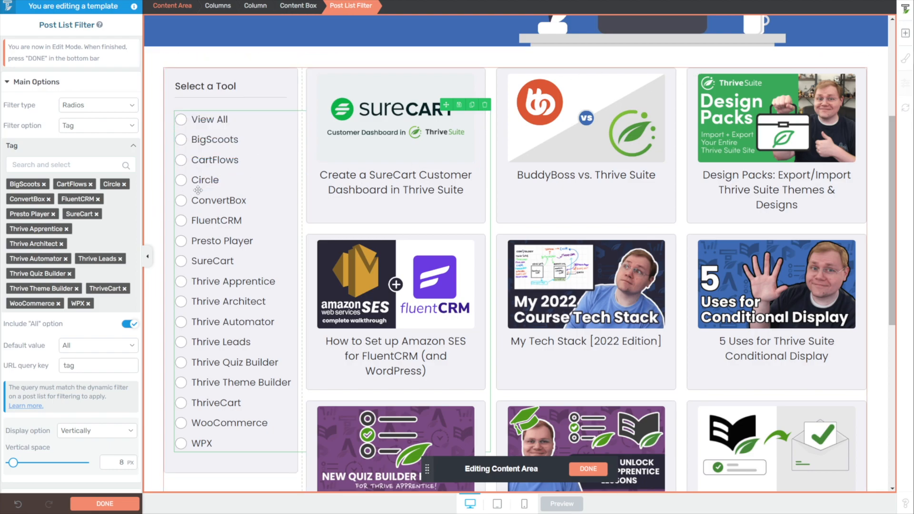
{"action": "scroll", "coordinate": [198, 191], "scroll_direction": "down", "scroll_amount": 1}
{"action": "scroll", "coordinate": [64, 206], "scroll_direction": "down", "scroll_amount": 2}
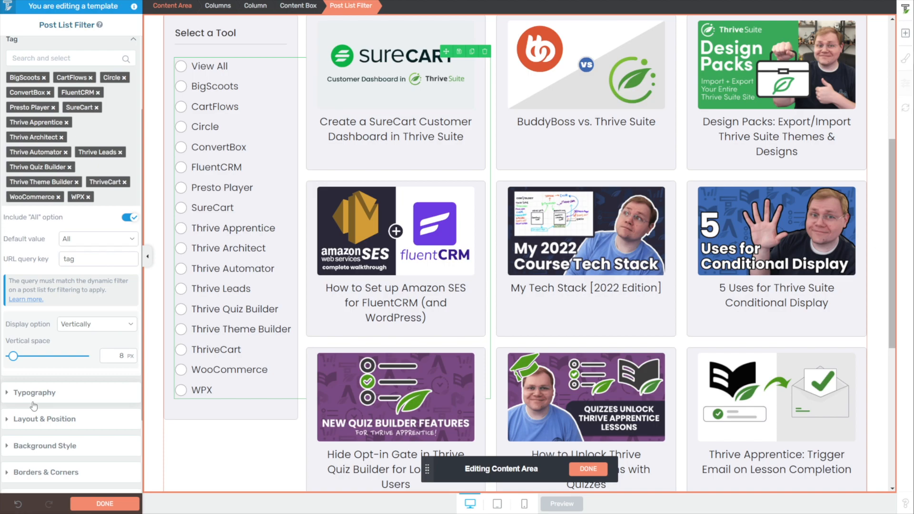
{"action": "scroll", "coordinate": [34, 405], "scroll_direction": "up", "scroll_amount": 2}
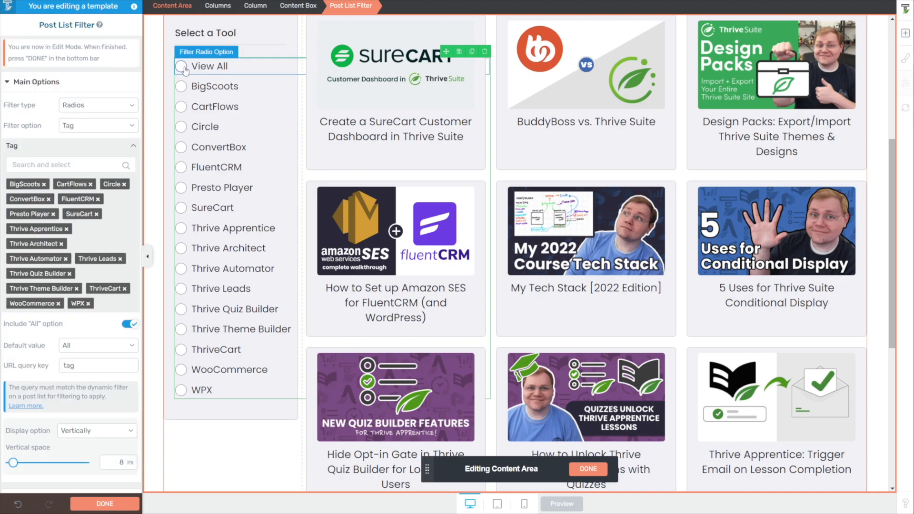
Step: Select individual radio options under "Select a Tool" and compare their Normal and Selected state settings
{"action": "left_click", "coordinate": [181, 71]}
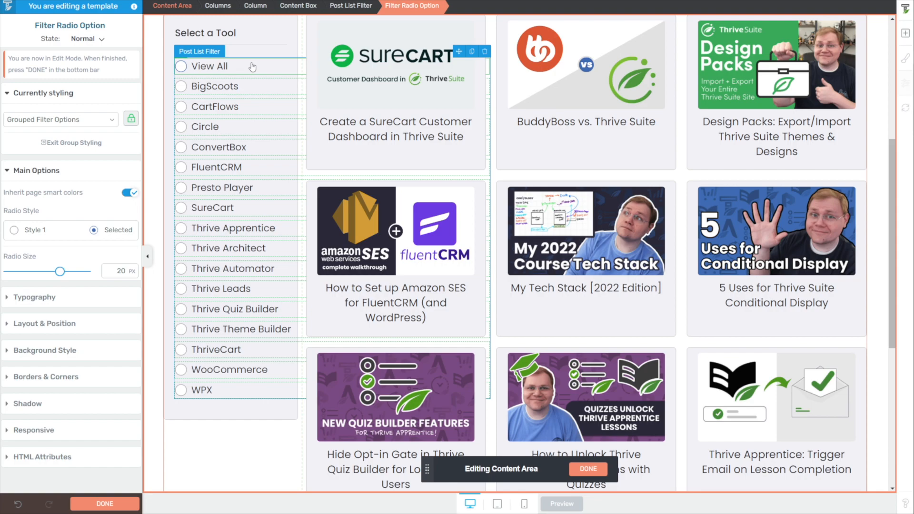
{"action": "left_click", "coordinate": [182, 73]}
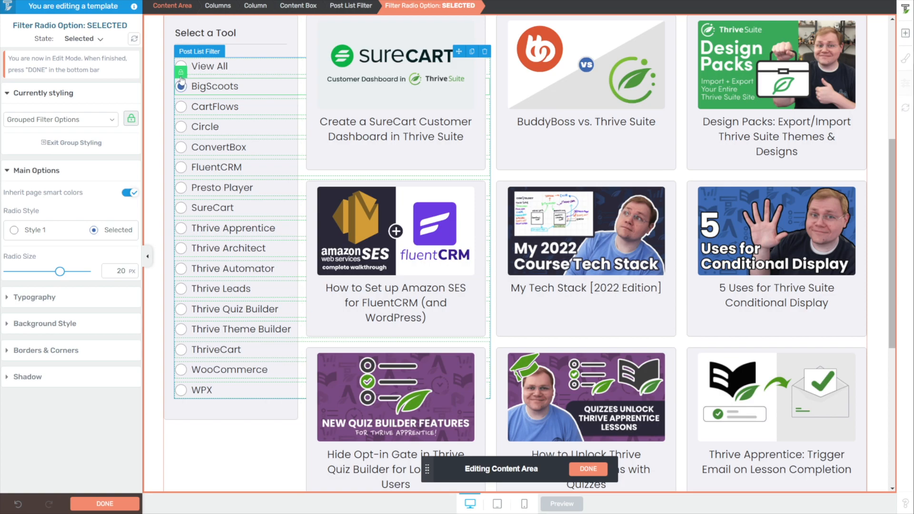
{"action": "left_click", "coordinate": [181, 107]}
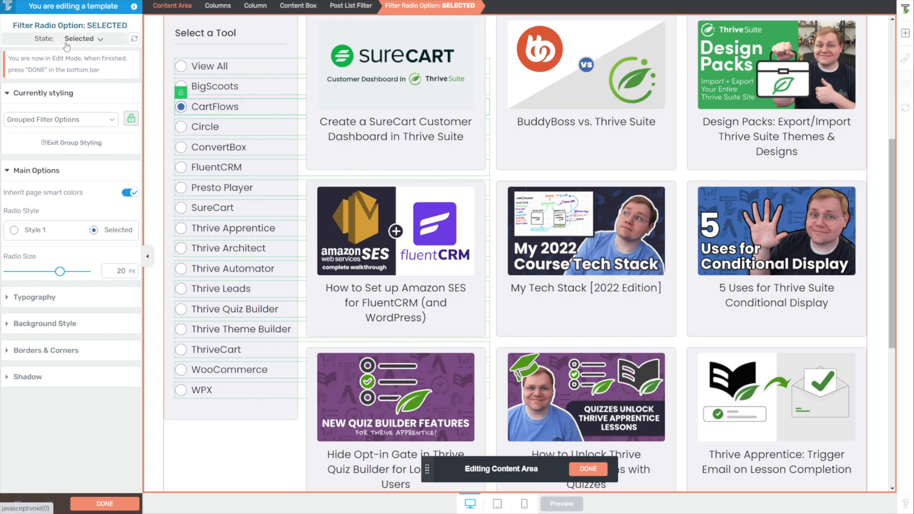
{"action": "left_click", "coordinate": [233, 70]}
{"action": "left_click", "coordinate": [234, 71]}
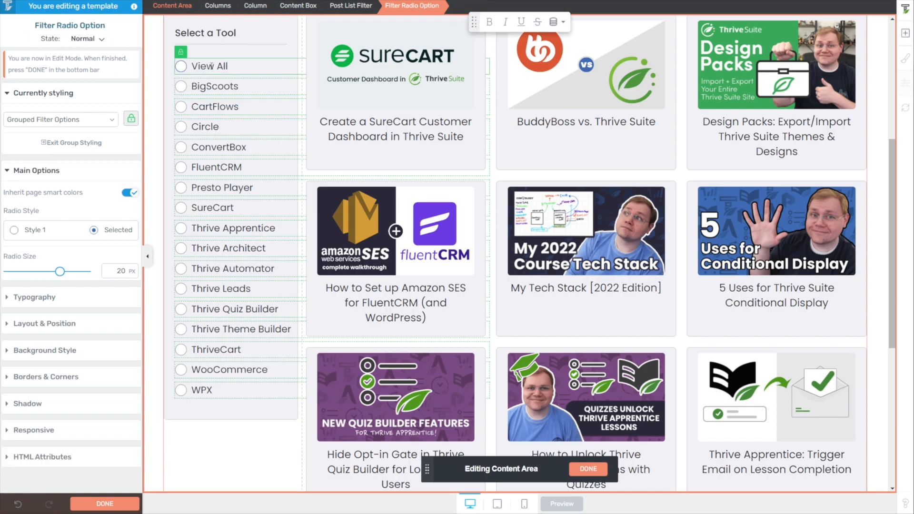
Step: Select the BigScoots radio option in its Selected state and review the states available for styling
{"action": "left_click", "coordinate": [214, 86]}
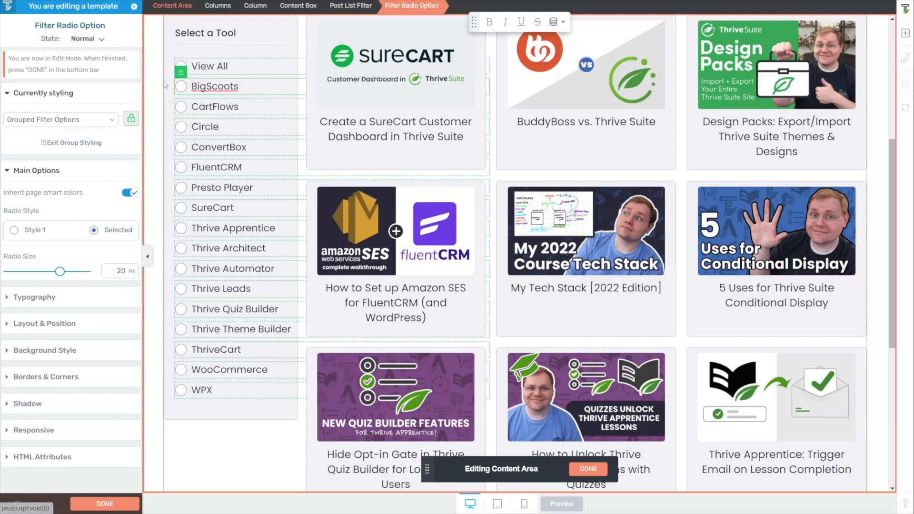
{"action": "left_click", "coordinate": [184, 88]}
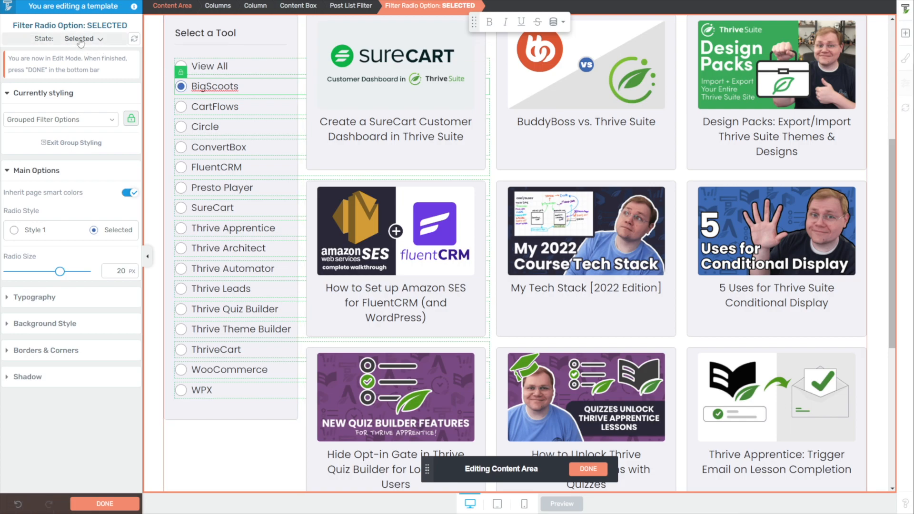
{"action": "left_click", "coordinate": [96, 41]}
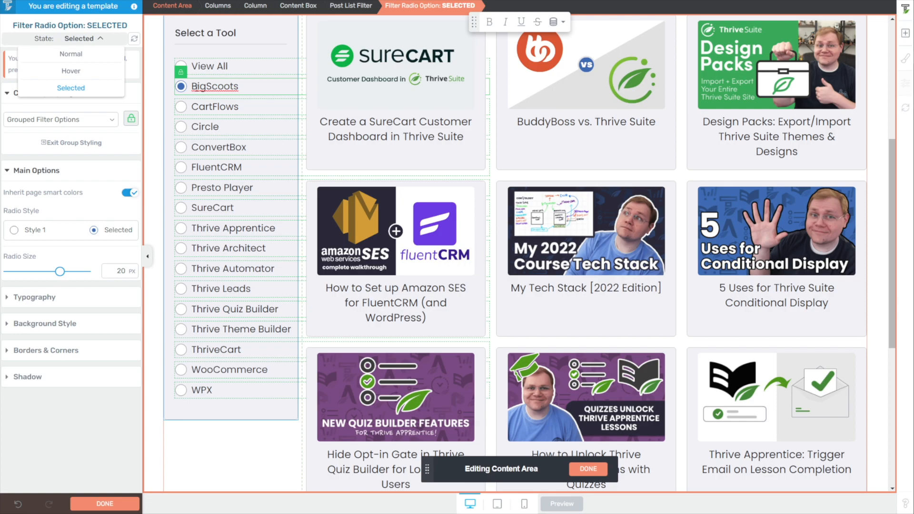
{"action": "left_click", "coordinate": [96, 42]}
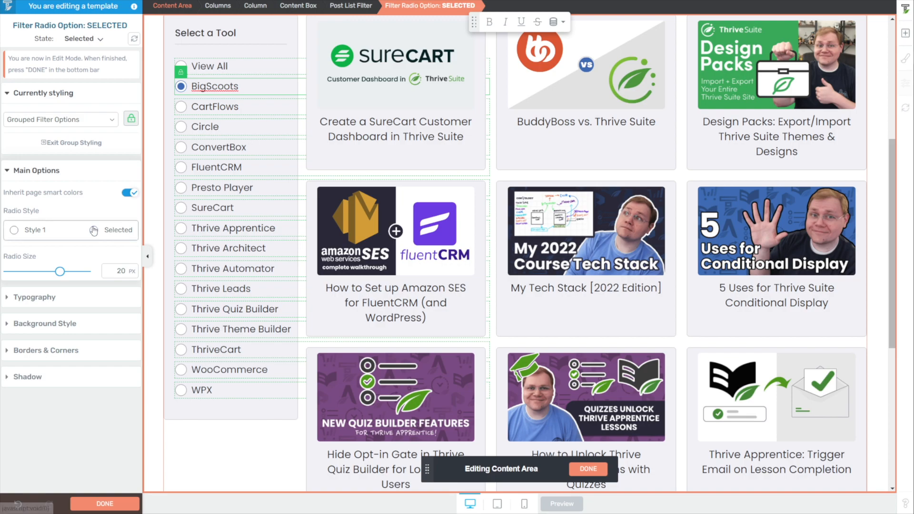
Step: Inspect the radio option's color setting without inherited page smart colors, and browse the available radio styles without applying one
{"action": "left_click", "coordinate": [128, 193]}
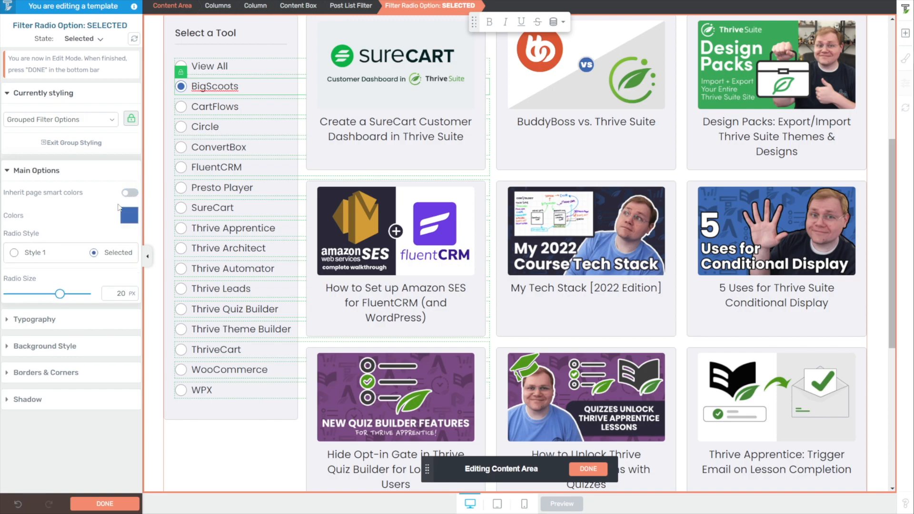
{"action": "left_click", "coordinate": [129, 193]}
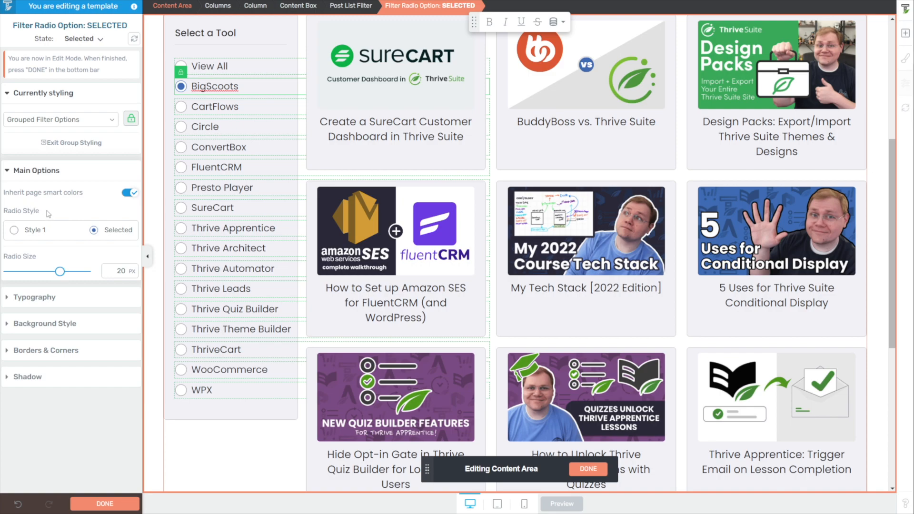
{"action": "left_click", "coordinate": [91, 234]}
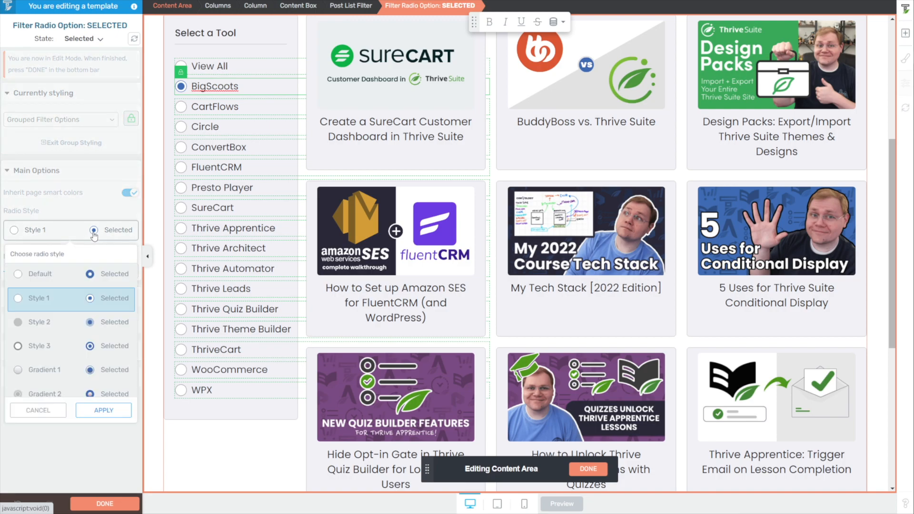
{"action": "scroll", "coordinate": [72, 333], "scroll_direction": "down", "scroll_amount": 2}
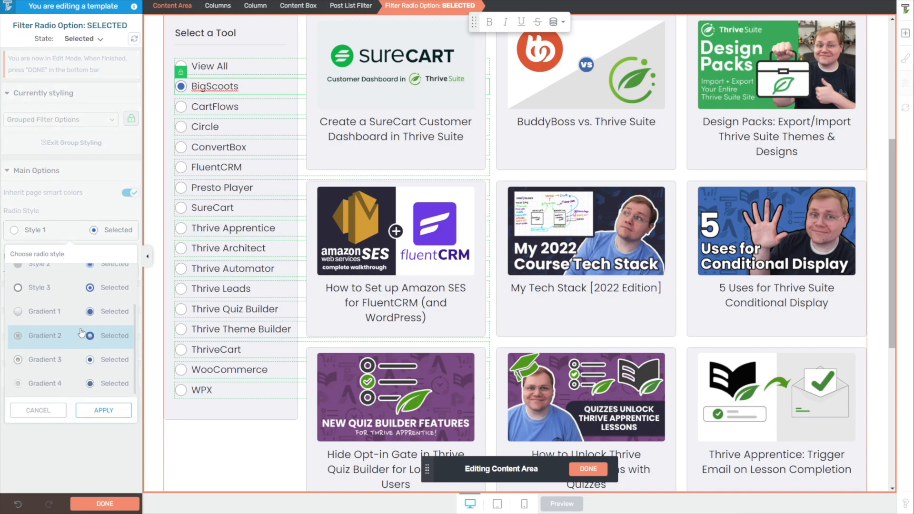
{"action": "scroll", "coordinate": [81, 333], "scroll_direction": "up", "scroll_amount": 2}
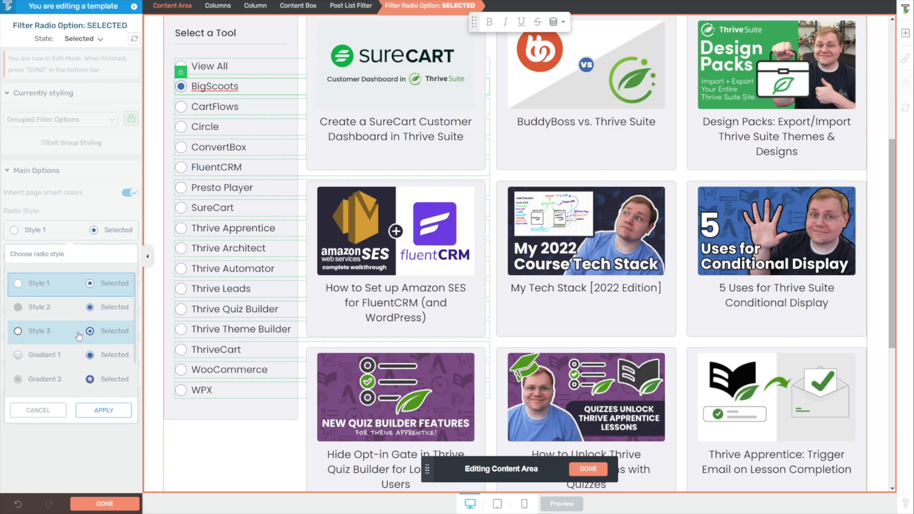
{"action": "scroll", "coordinate": [79, 333], "scroll_direction": "down", "scroll_amount": 2}
{"action": "scroll", "coordinate": [76, 333], "scroll_direction": "up", "scroll_amount": 2}
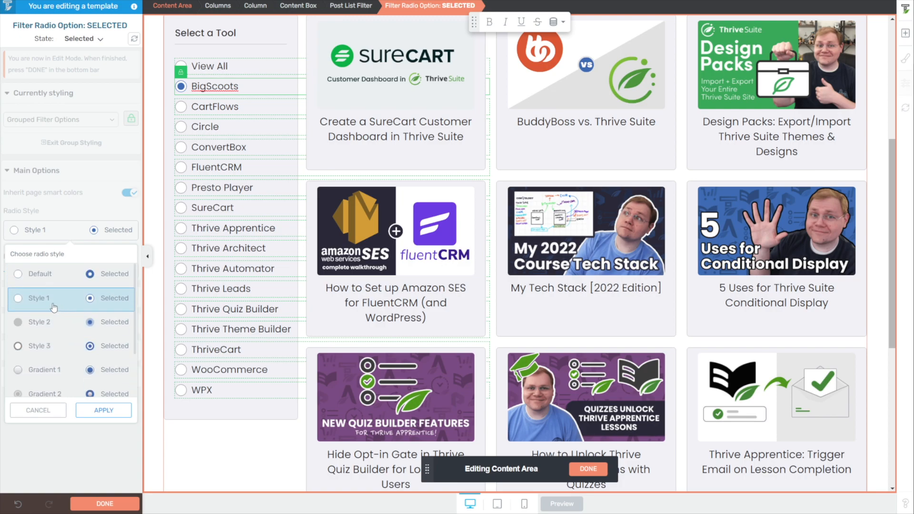
{"action": "left_click", "coordinate": [58, 411]}
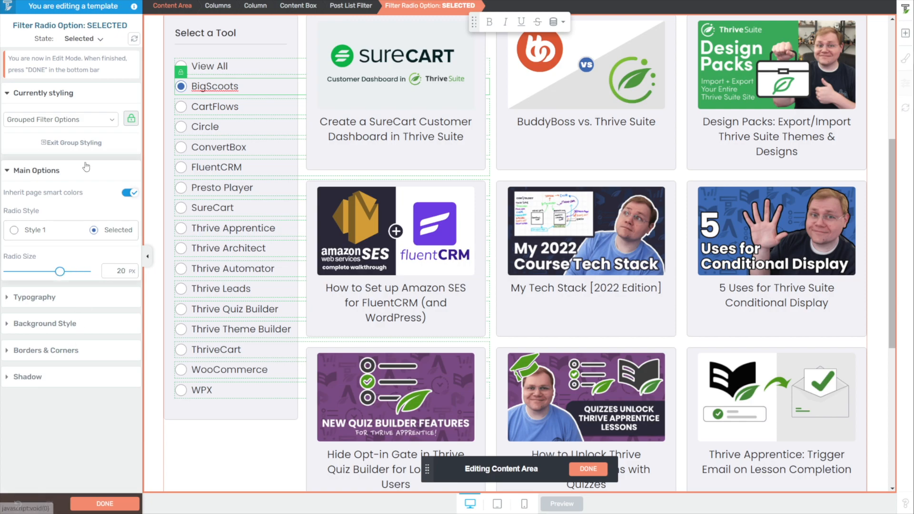
Step: Return to the Post List Filter and change its filter type to Checkboxes
{"action": "left_click", "coordinate": [338, 6]}
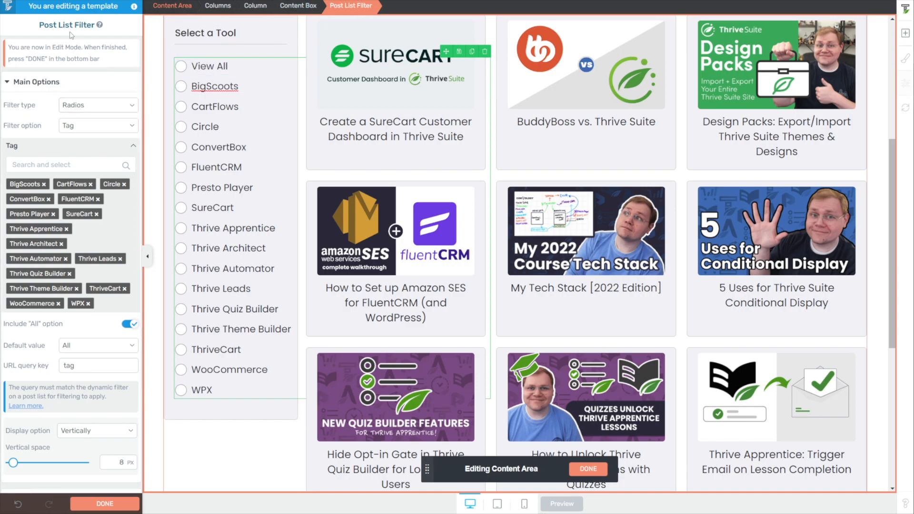
{"action": "left_click", "coordinate": [71, 105]}
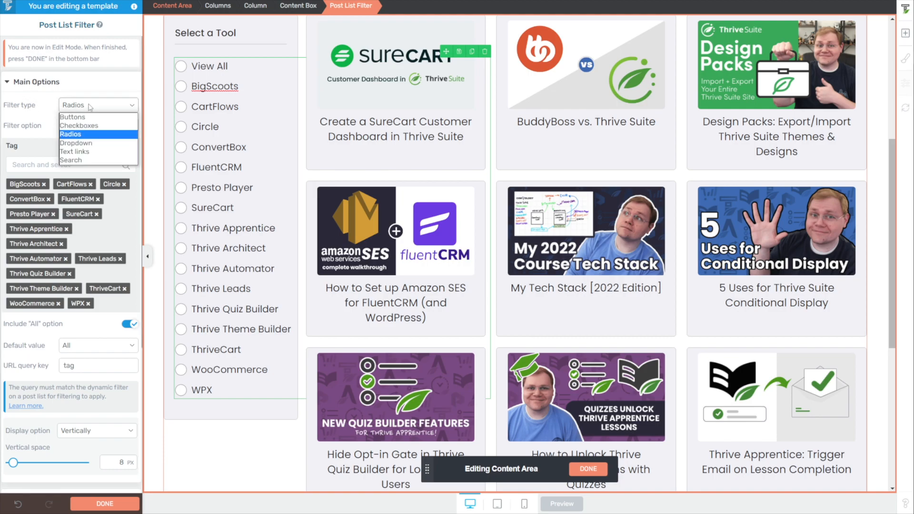
{"action": "left_click", "coordinate": [88, 126]}
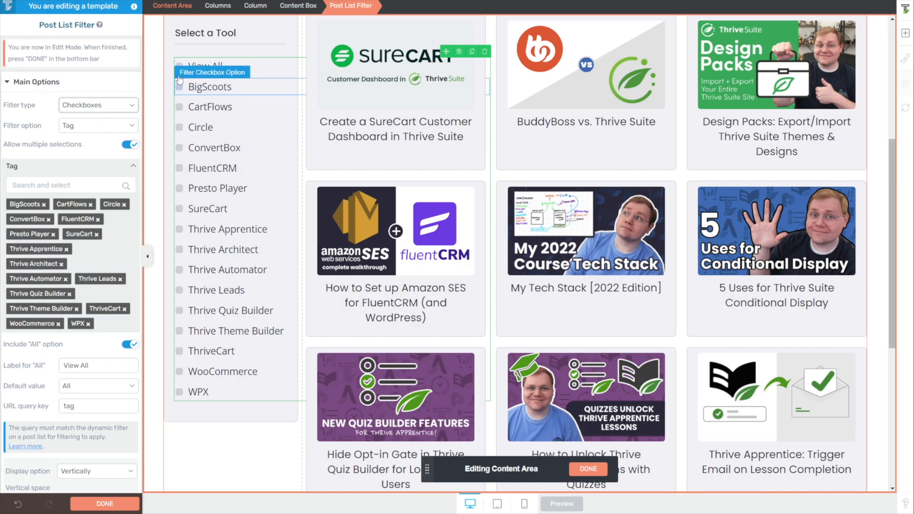
{"action": "scroll", "coordinate": [82, 268], "scroll_direction": "down", "scroll_amount": 5}
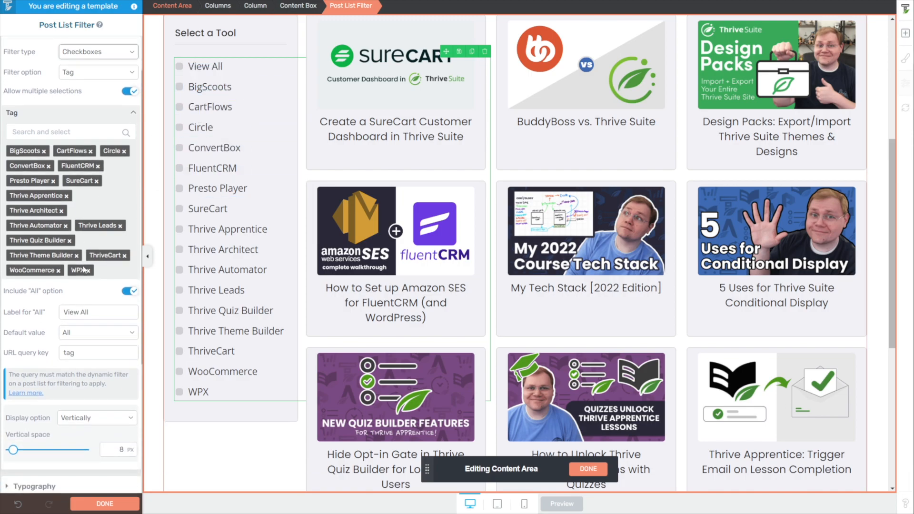
{"action": "scroll", "coordinate": [82, 268], "scroll_direction": "up", "scroll_amount": 5}
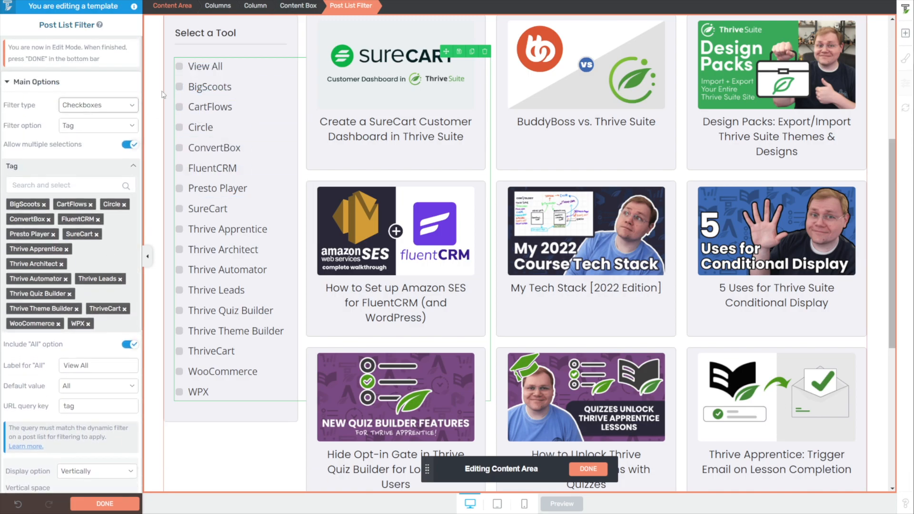
Step: Apply checkbox Style 6 to the grouped filter options and increase the checkbox size
{"action": "left_click", "coordinate": [181, 70]}
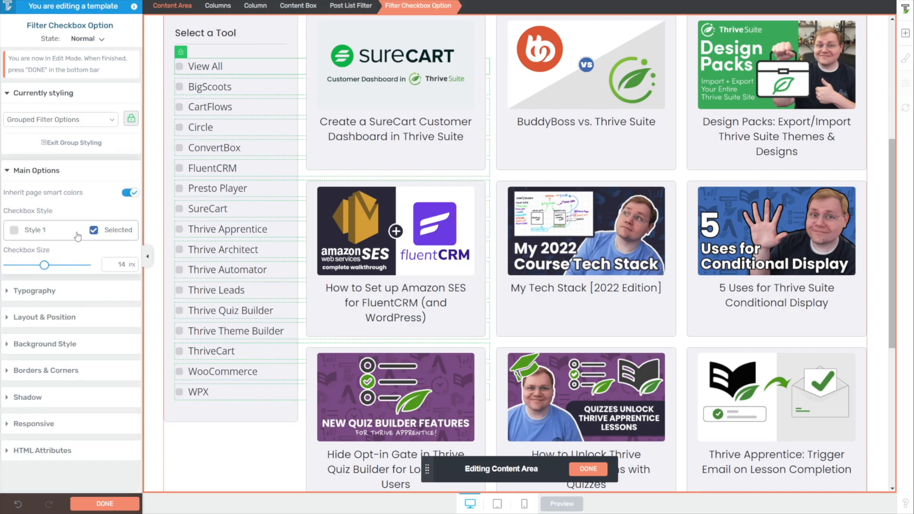
{"action": "left_click", "coordinate": [40, 236]}
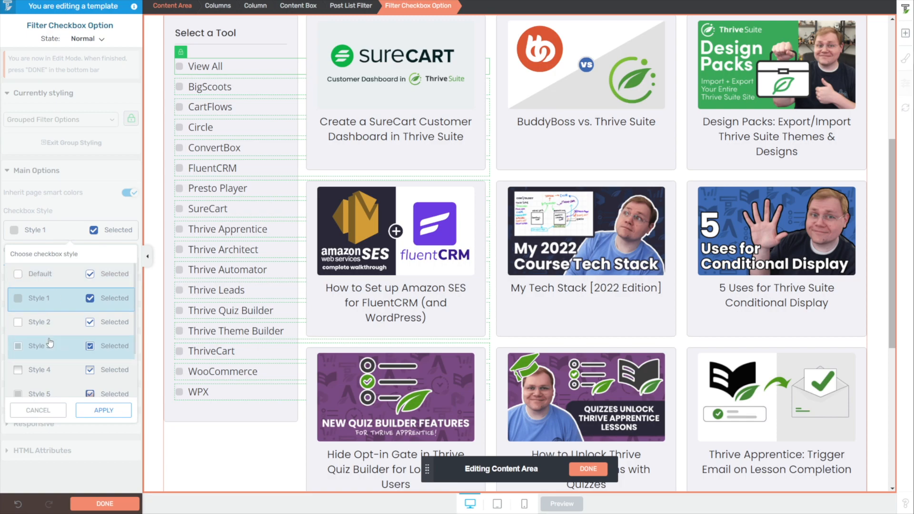
{"action": "left_click", "coordinate": [39, 328]}
{"action": "left_click", "coordinate": [40, 276]}
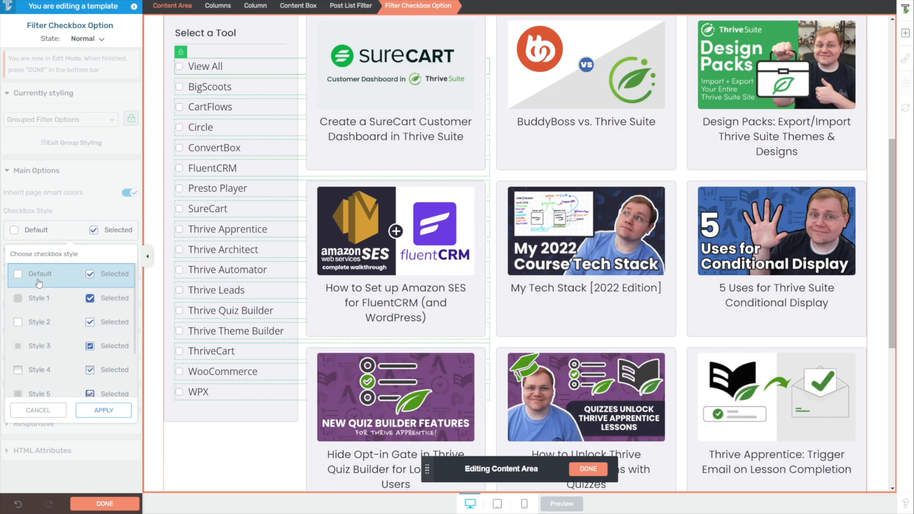
{"action": "scroll", "coordinate": [53, 295], "scroll_direction": "down", "scroll_amount": 2}
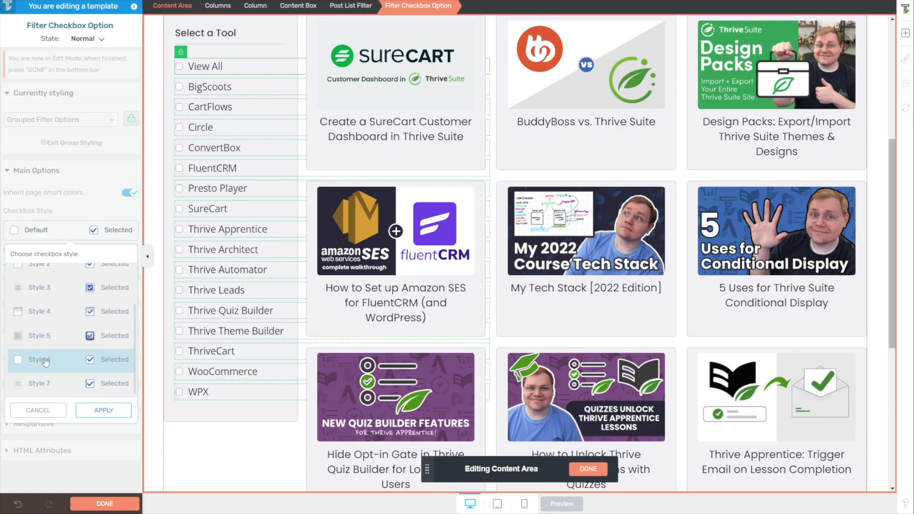
{"action": "left_click", "coordinate": [47, 364]}
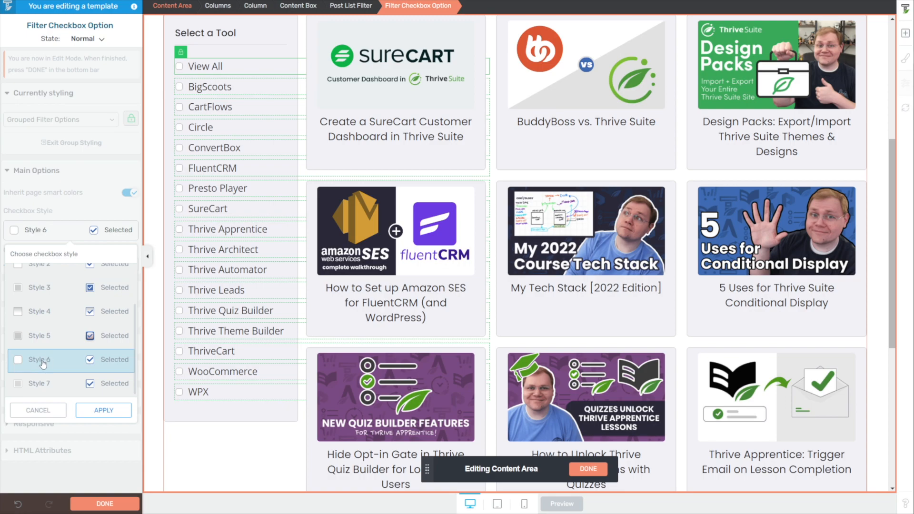
{"action": "left_click", "coordinate": [104, 409]}
{"action": "left_click_drag", "start_coordinate": [44, 270], "coordinate": [60, 272]}
Step: Change the Post List Filter's filter type to Text links
{"action": "left_click", "coordinate": [180, 66]}
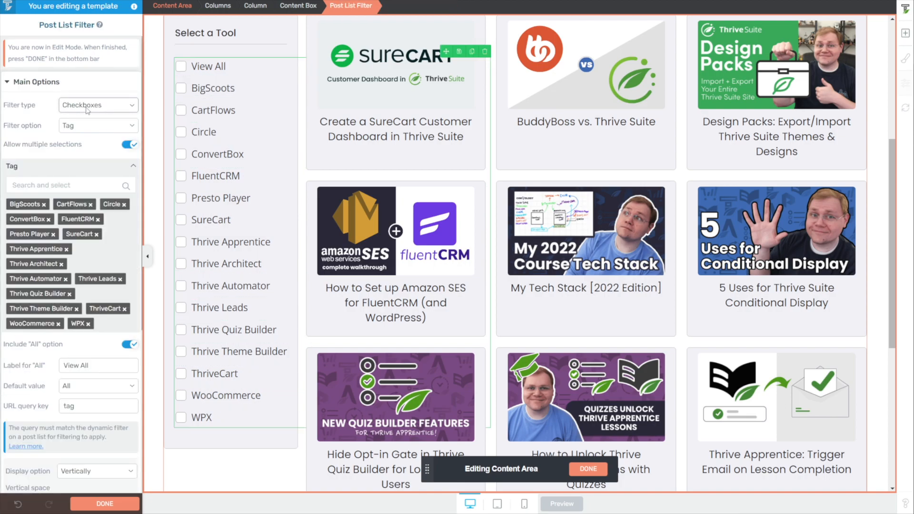
{"action": "left_click", "coordinate": [87, 109]}
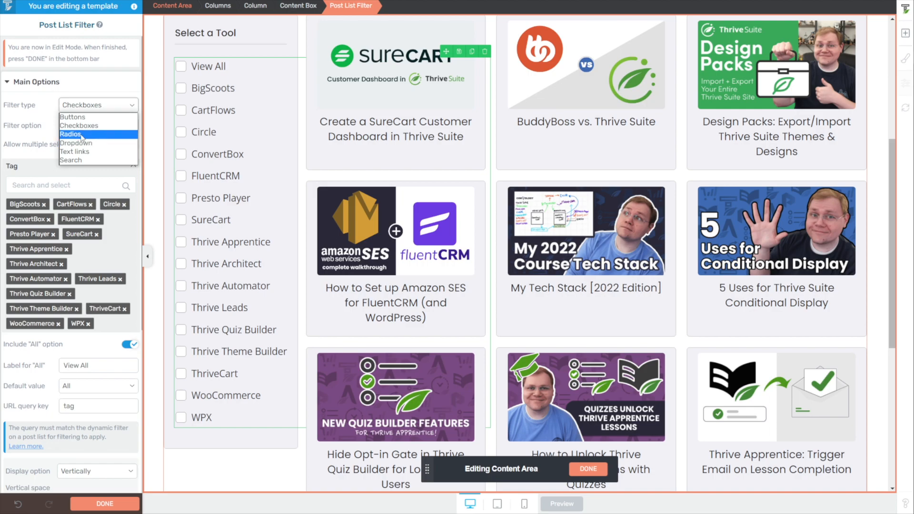
{"action": "left_click", "coordinate": [88, 152]}
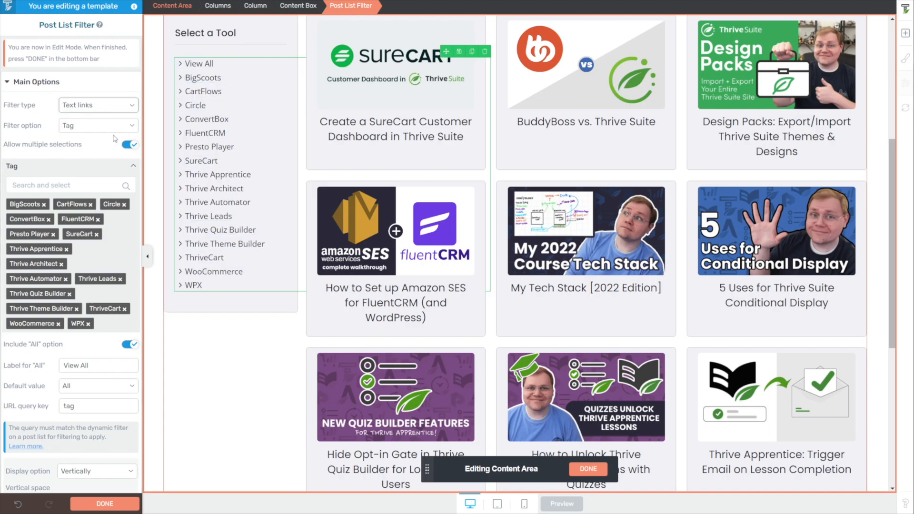
Step: Review the available filter types without choosing one, and reload the template editor to discard the unsaved filter changes
{"action": "left_click", "coordinate": [95, 106]}
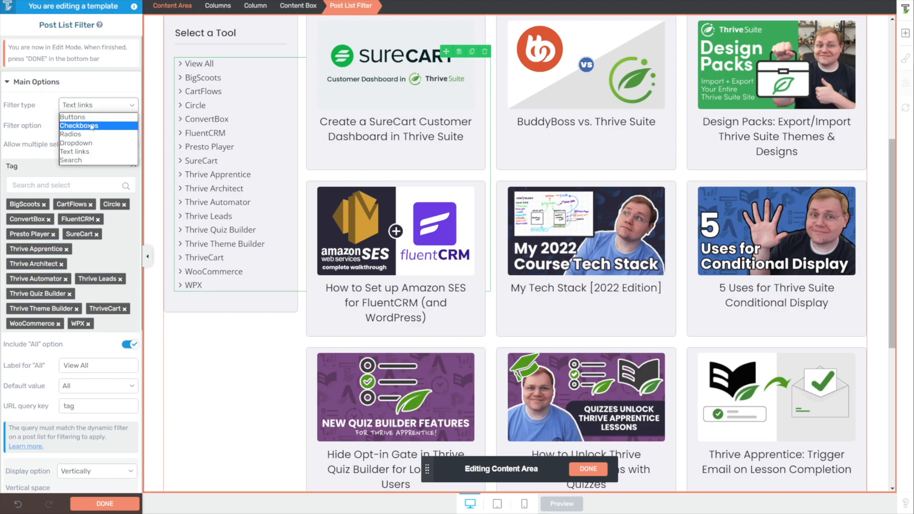
{"action": "left_click", "coordinate": [101, 91]}
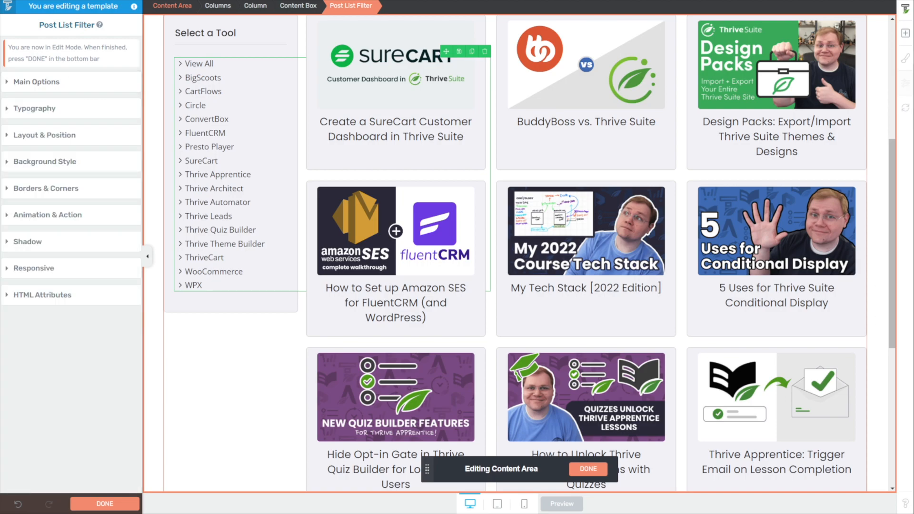
{"action": "key", "text": "F5"}
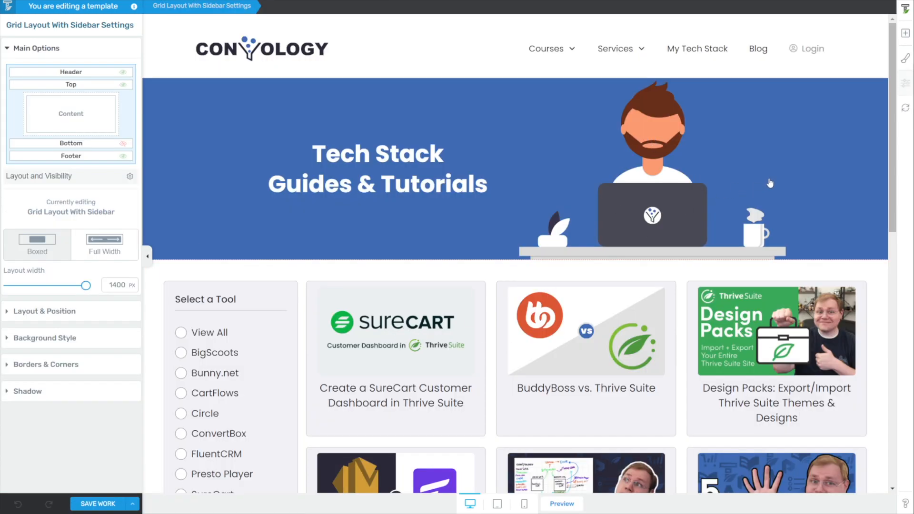
Step: Open the linked Content Area section holding the blog post list for editing
{"action": "scroll", "coordinate": [833, 76], "scroll_direction": "down", "scroll_amount": 1}
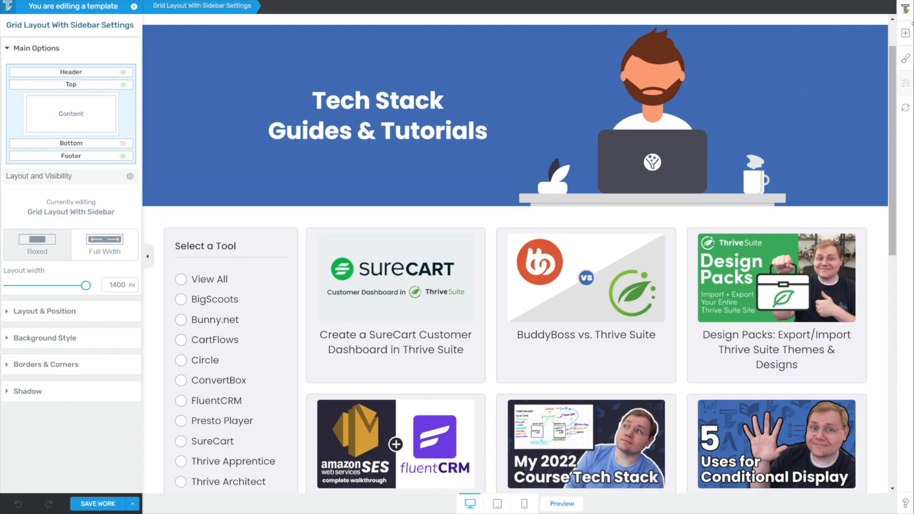
{"action": "scroll", "coordinate": [540, 255], "scroll_direction": "down", "scroll_amount": 3}
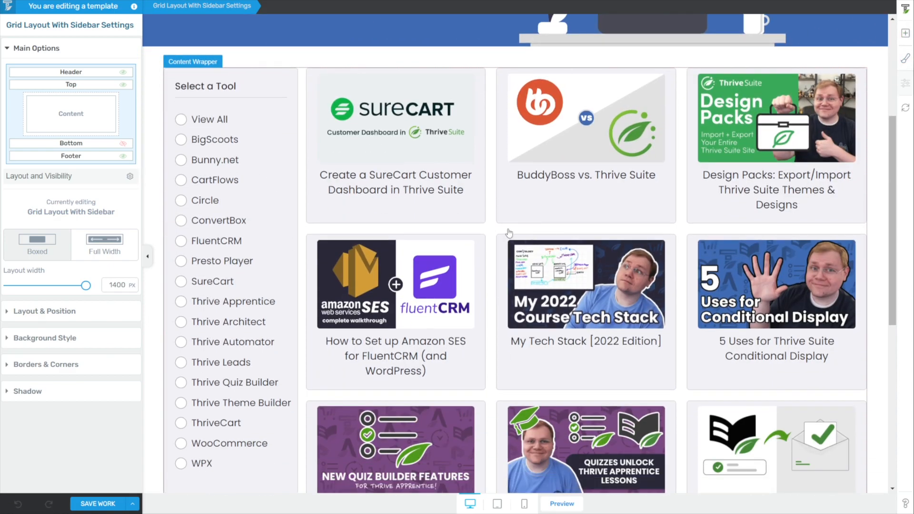
{"action": "left_click", "coordinate": [509, 233]}
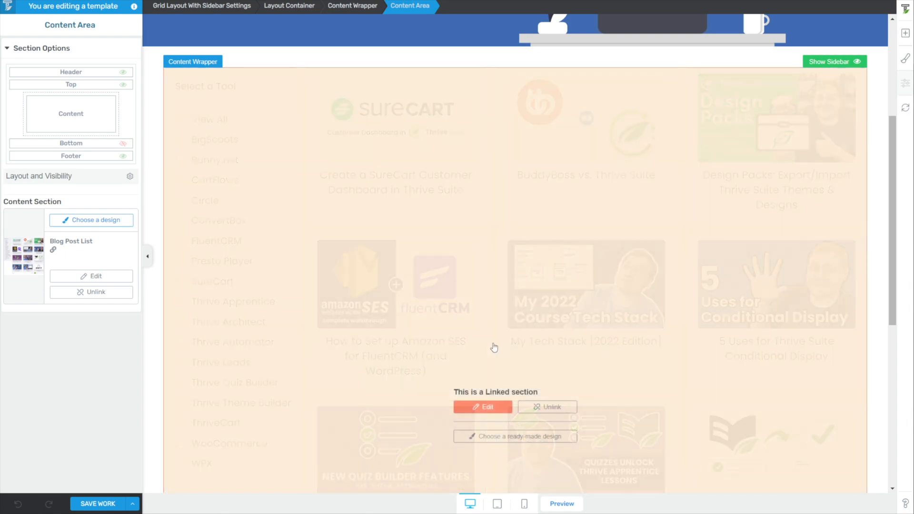
{"action": "left_click", "coordinate": [484, 407]}
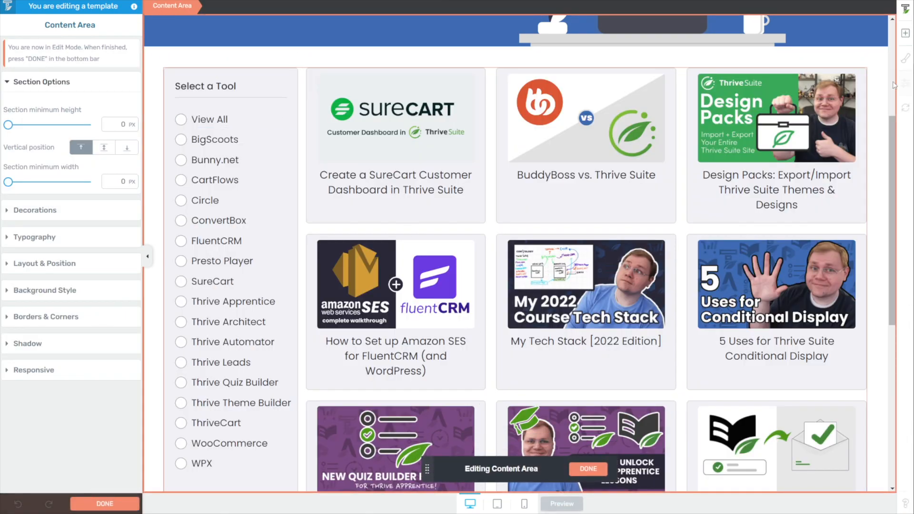
Step: Find the Post List Filter element and add it as category buttons above the tool selector and blog list
{"action": "left_click", "coordinate": [905, 34]}
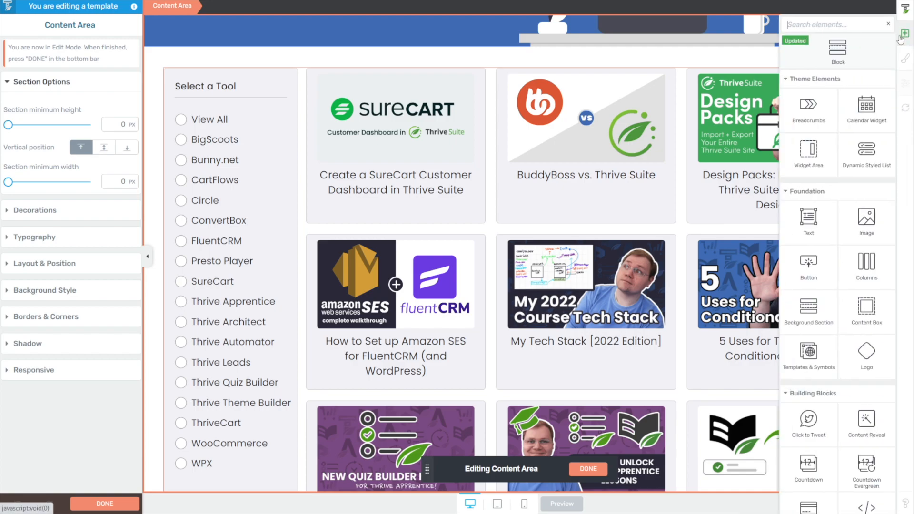
{"action": "type", "text": "filter"}
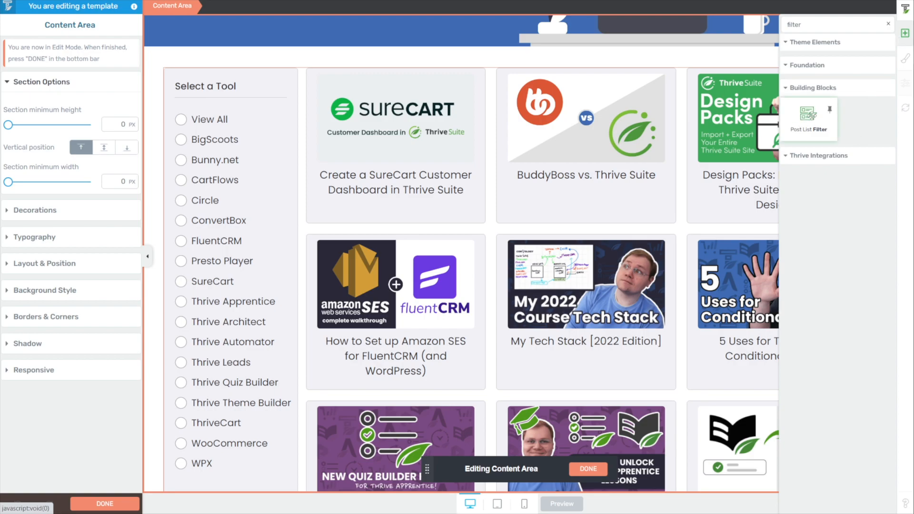
{"action": "left_click_drag", "start_coordinate": [808, 121], "coordinate": [305, 101]}
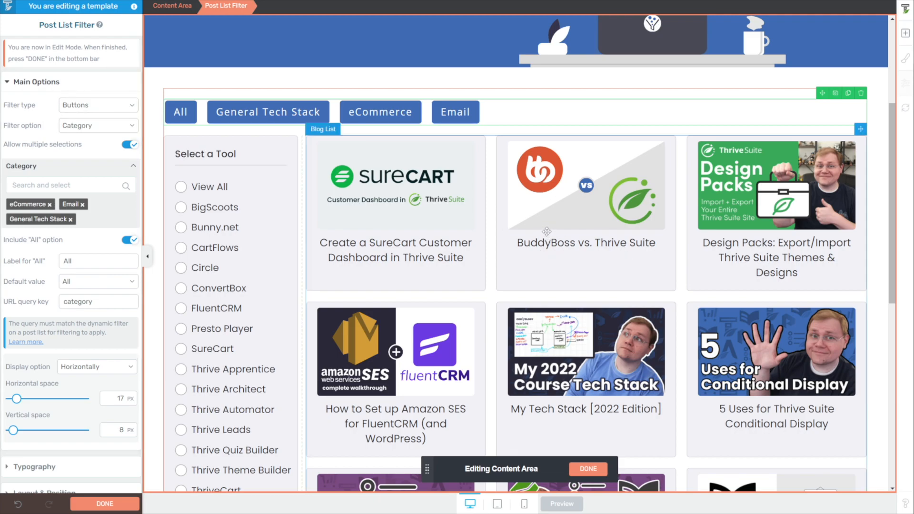
Step: Check the Blog List's post filtering settings for its allowed front end filters, and close them without changes
{"action": "left_click", "coordinate": [511, 242]}
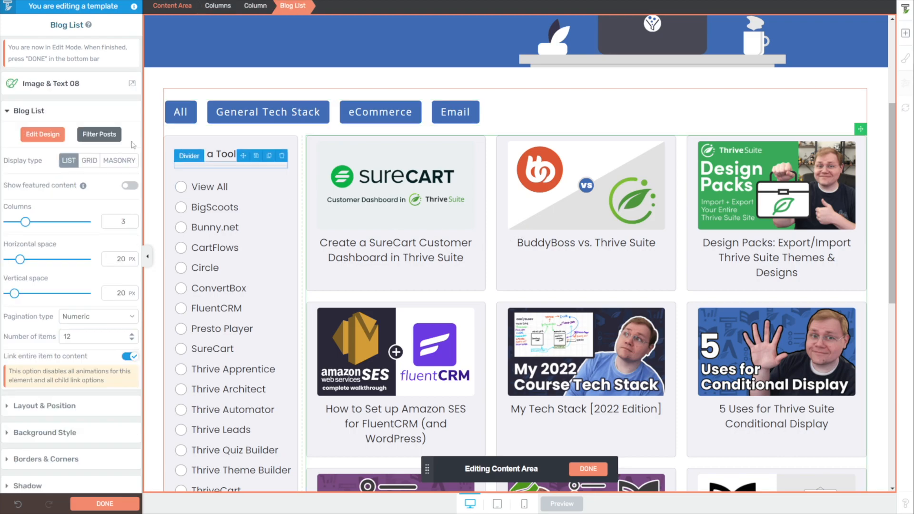
{"action": "left_click", "coordinate": [102, 136]}
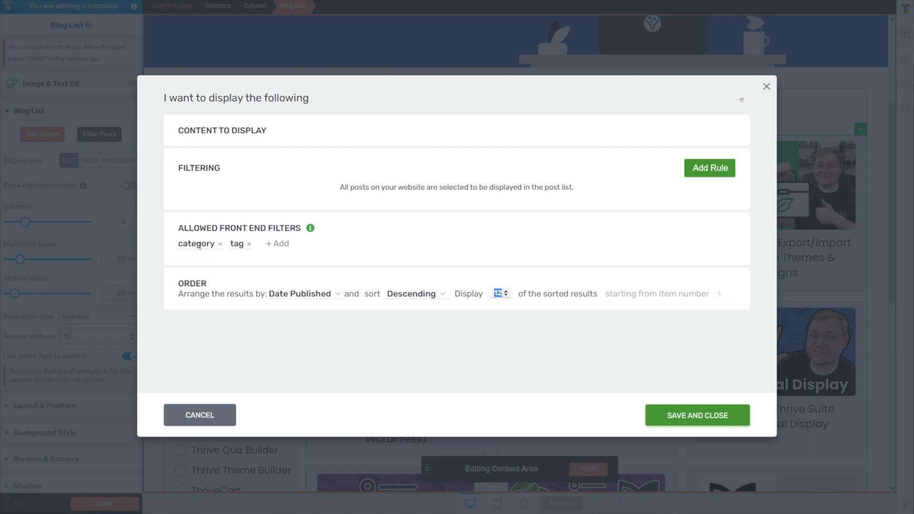
{"action": "left_click", "coordinate": [766, 88]}
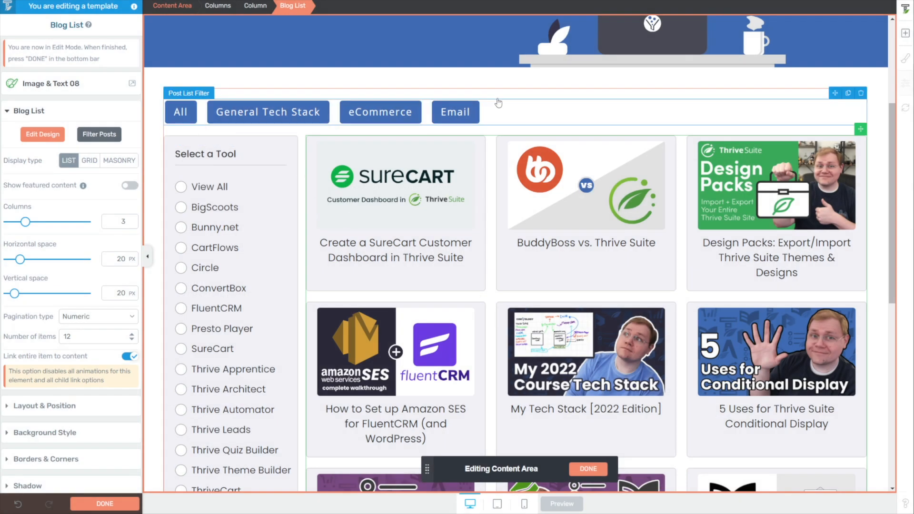
Step: Add the Hosting, Lead Generation, Thrive Suite and Video categories to the category Post List Filter above the columns
{"action": "left_click", "coordinate": [503, 116]}
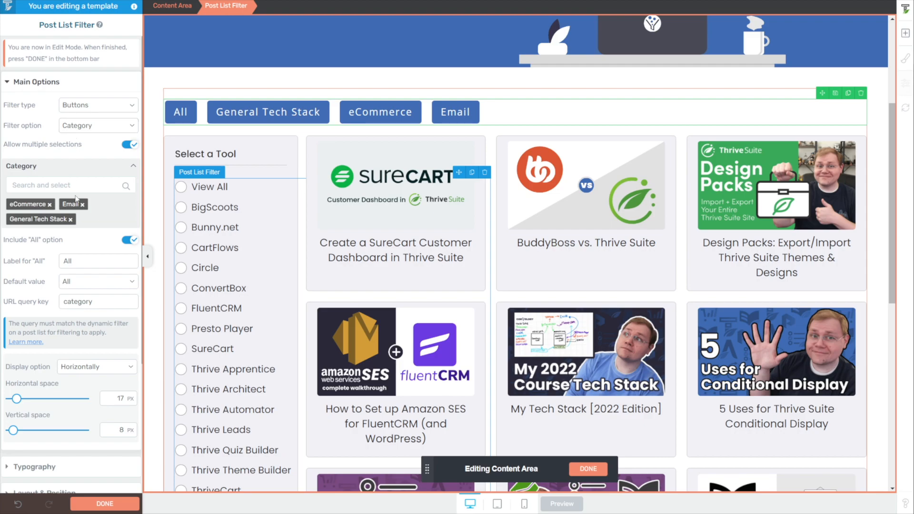
{"action": "left_click", "coordinate": [41, 185]}
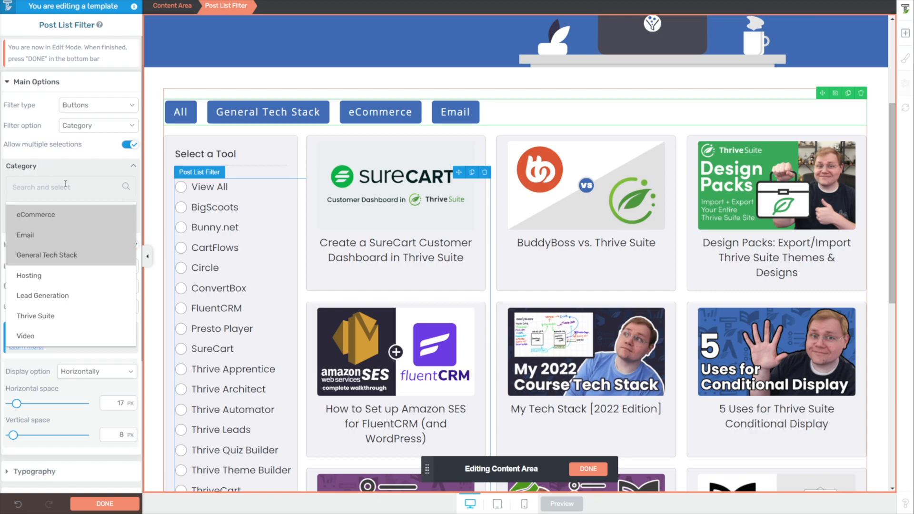
{"action": "left_click", "coordinate": [42, 293]}
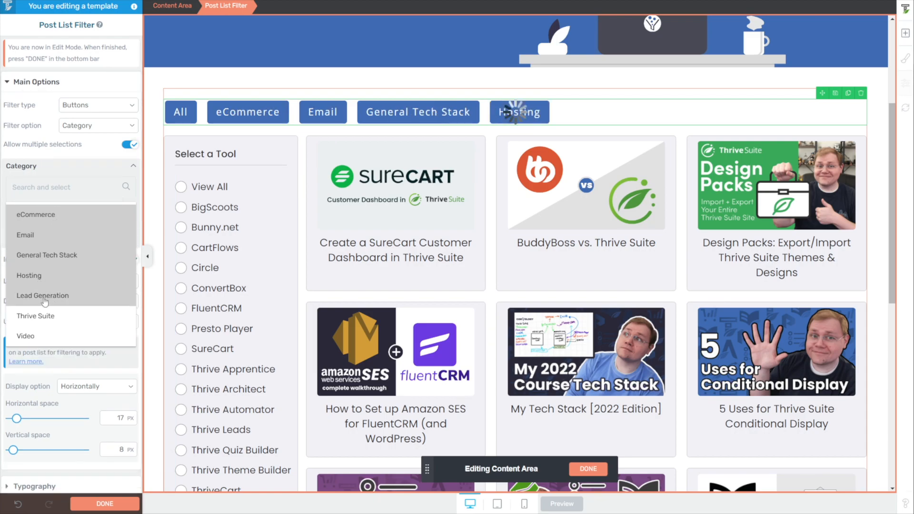
{"action": "left_click", "coordinate": [43, 315]}
{"action": "left_click", "coordinate": [43, 333]}
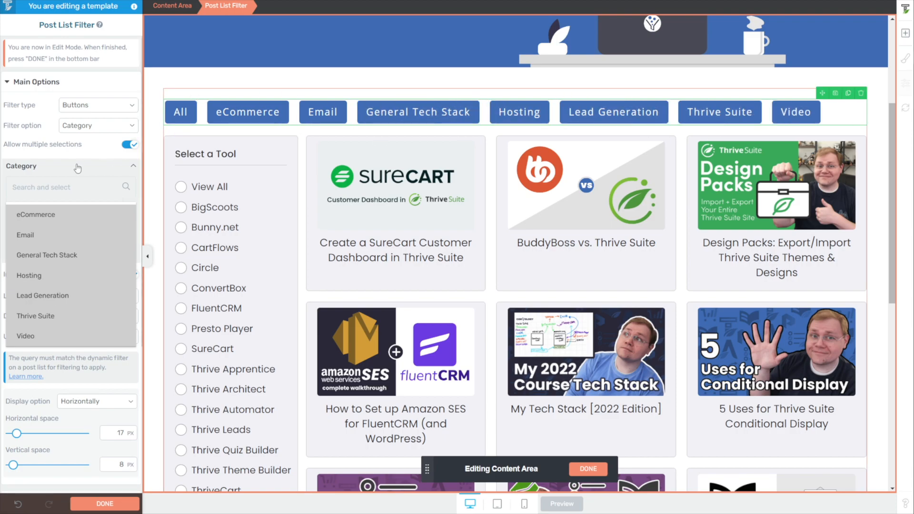
{"action": "left_click", "coordinate": [129, 168]}
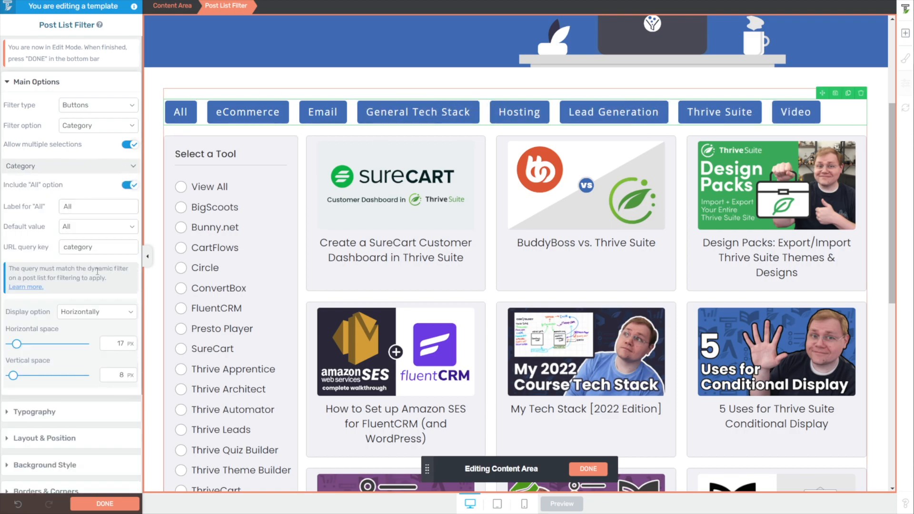
Step: Try "tag" as the category filter's URL query key and restore "category", and switch Allow multiple selections off and on again
{"action": "scroll", "coordinate": [95, 276], "scroll_direction": "down", "scroll_amount": 1}
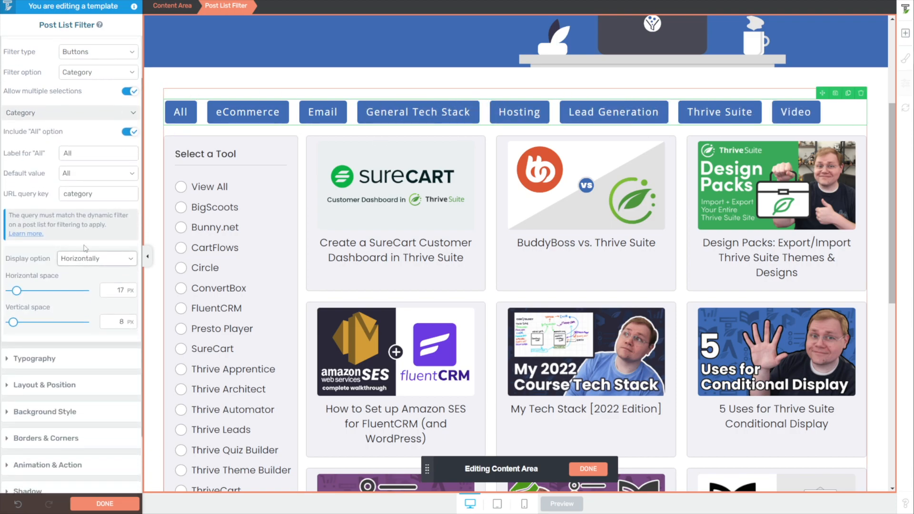
{"action": "left_click", "coordinate": [93, 194]}
{"action": "double_click", "coordinate": [91, 195]}
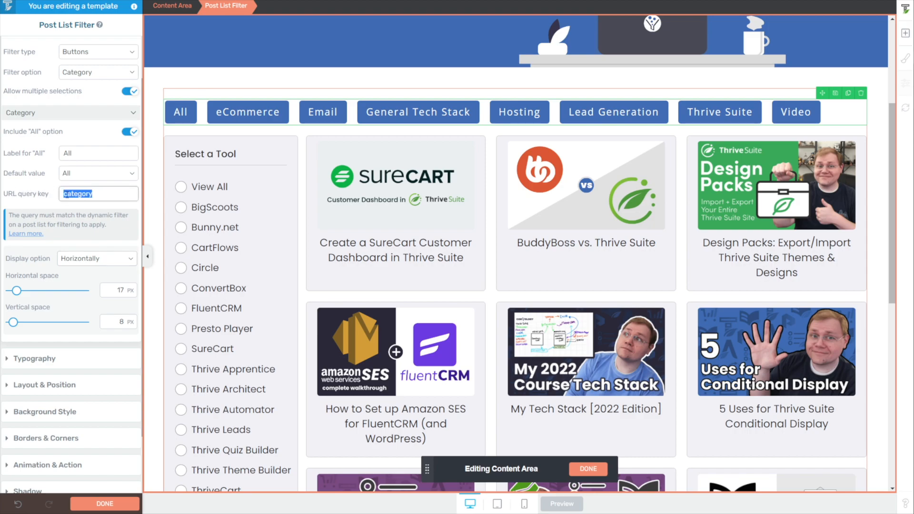
{"action": "type", "text": "tag"}
{"action": "double_click", "coordinate": [98, 195]}
{"action": "type", "text": "categ"}
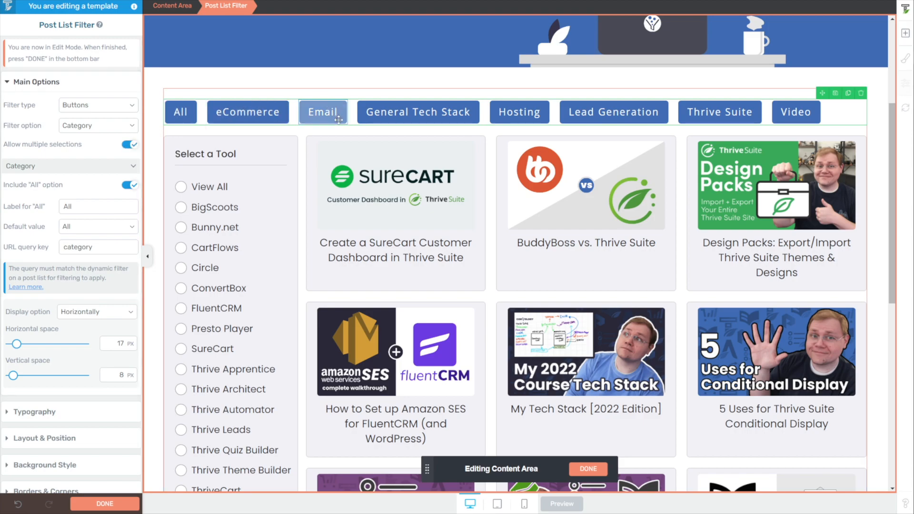
{"action": "left_click", "coordinate": [129, 145]}
{"action": "left_click", "coordinate": [131, 146]}
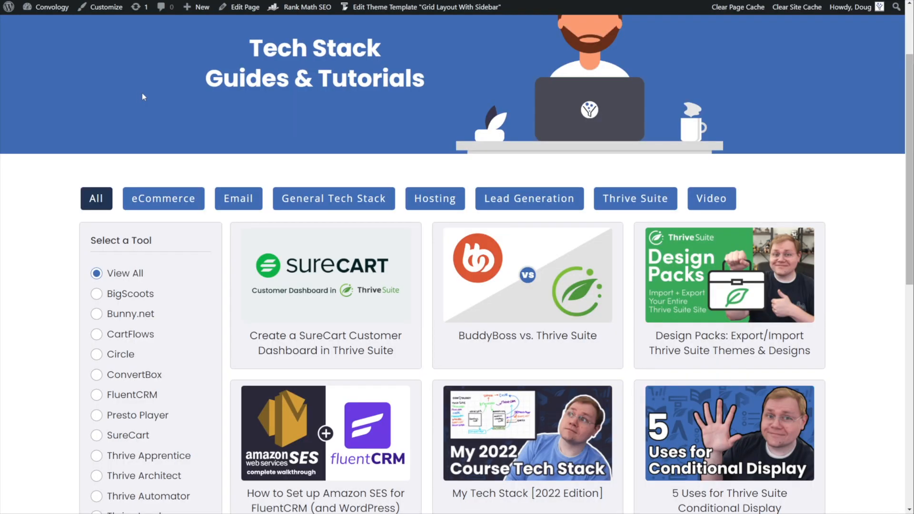
Step: On the live blog page, filter the posts by the eCommerce and Thrive Suite categories together
{"action": "scroll", "coordinate": [208, 112], "scroll_direction": "down", "scroll_amount": 2}
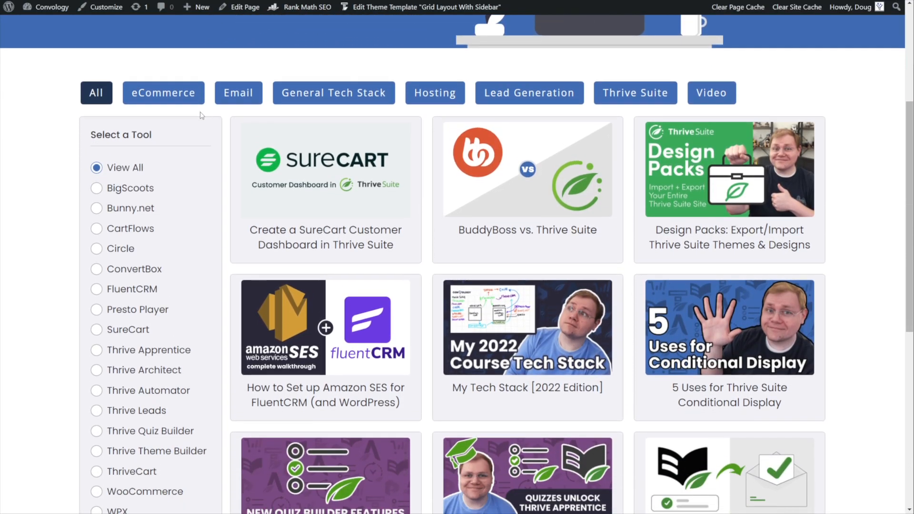
{"action": "left_click", "coordinate": [179, 94]}
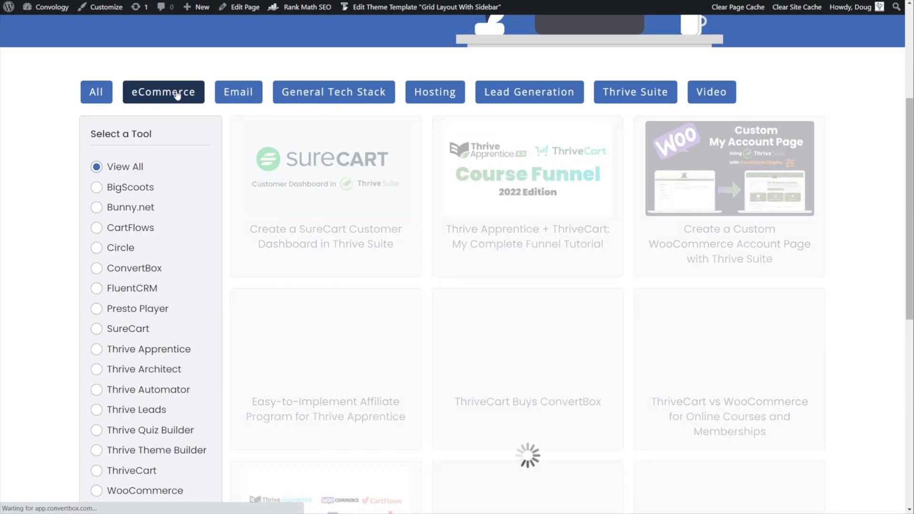
{"action": "left_click", "coordinate": [613, 93]}
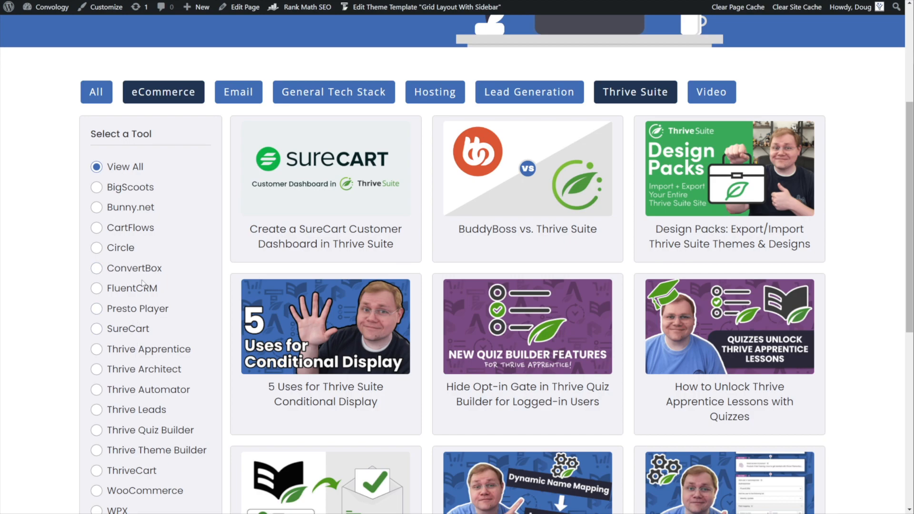
Step: Combine the selected categories with the tool filter, trying SureCart, FluentCRM and ThriveCart in turn
{"action": "left_click", "coordinate": [99, 329]}
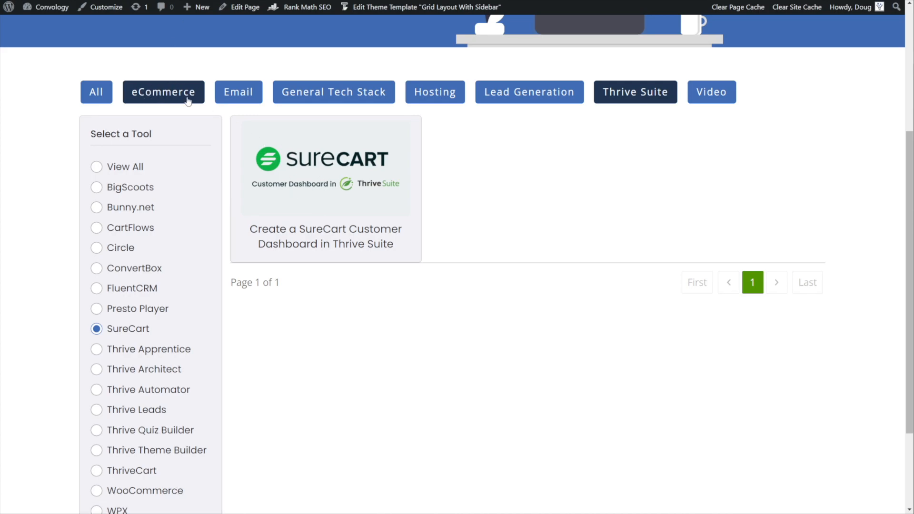
{"action": "left_click", "coordinate": [95, 289]}
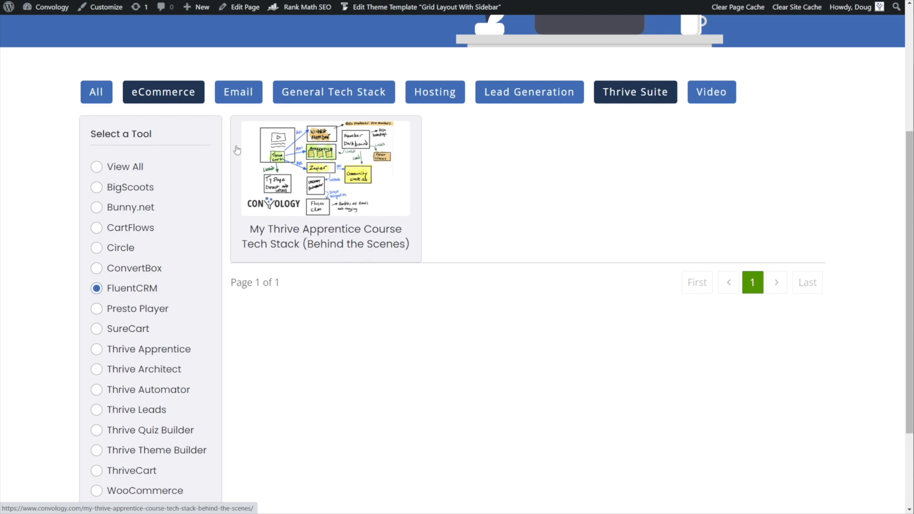
{"action": "scroll", "coordinate": [185, 317], "scroll_direction": "down", "scroll_amount": 1}
{"action": "scroll", "coordinate": [185, 316], "scroll_direction": "down", "scroll_amount": 2}
{"action": "left_click", "coordinate": [96, 417]}
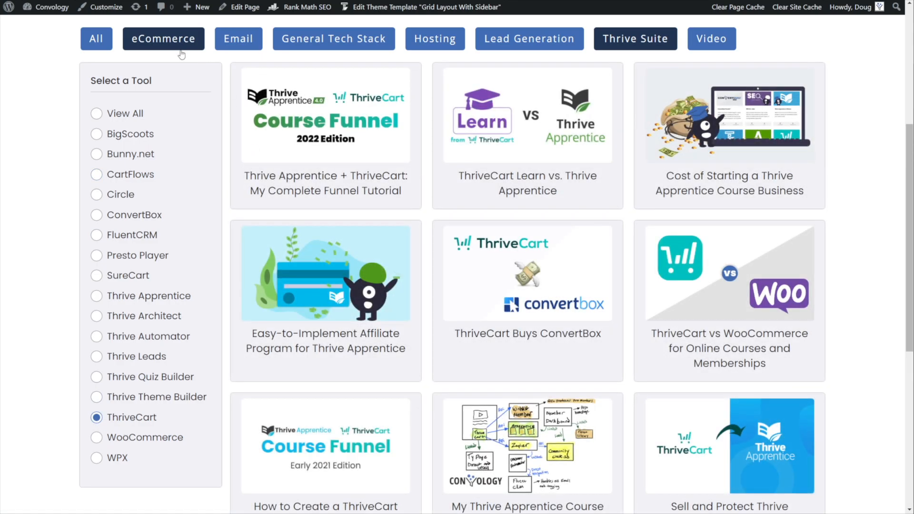
Step: Remove the eCommerce category from the active filters, keeping Thrive Suite combined with ThriveCart, and review the filtered posts
{"action": "left_click", "coordinate": [181, 45]}
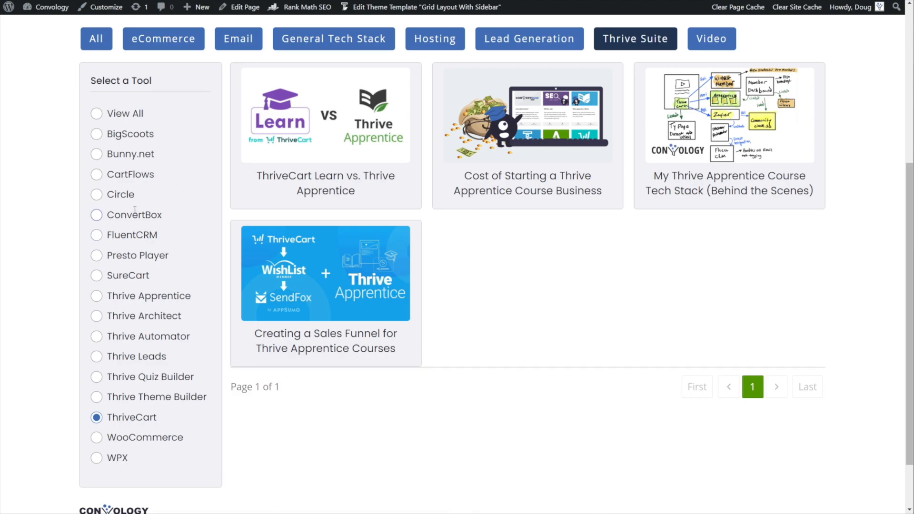
{"action": "scroll", "coordinate": [87, 48], "scroll_direction": "up", "scroll_amount": 2}
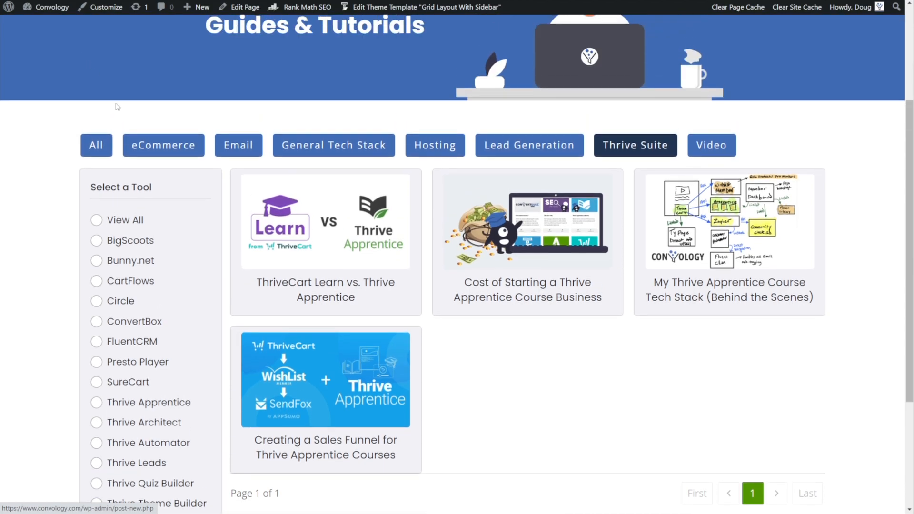
{"action": "scroll", "coordinate": [126, 236], "scroll_direction": "down", "scroll_amount": 1}
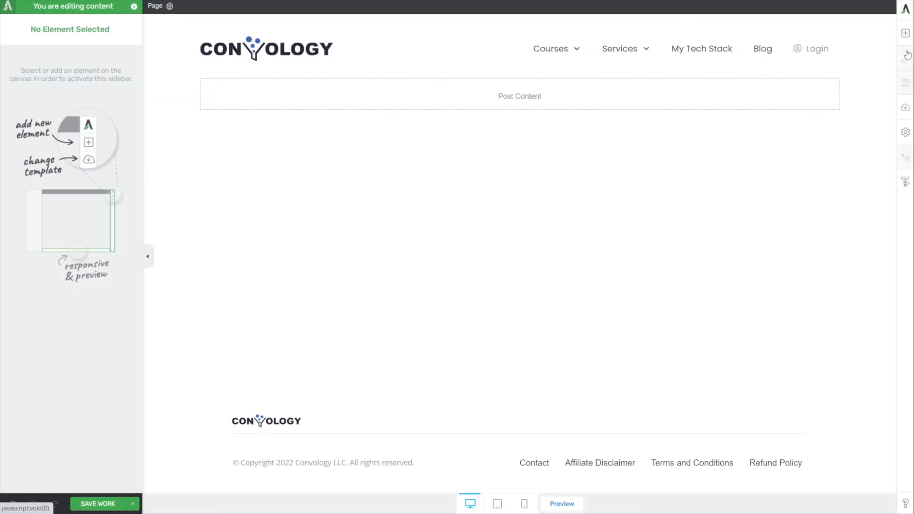
Step: Add a Post List element to the page using the Image & Text 01 template and dismiss the template hint
{"action": "mouse_move", "coordinate": [906, 55]}
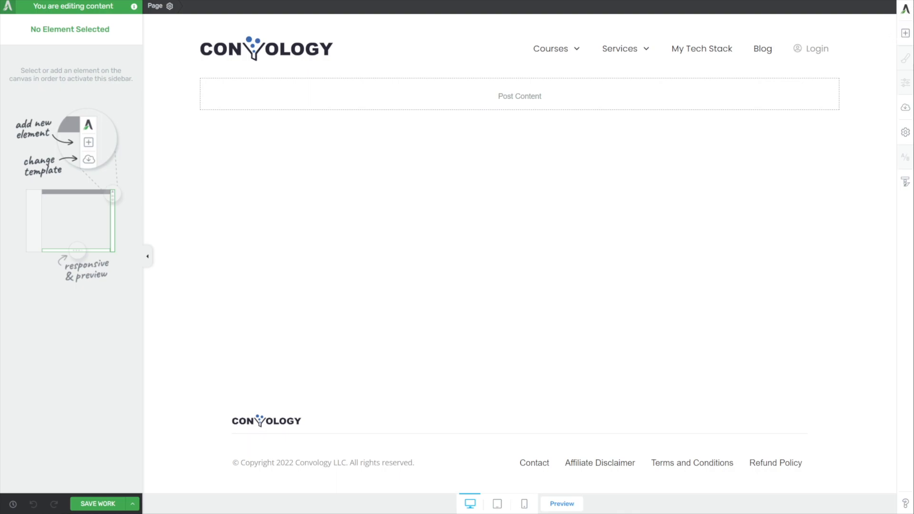
{"action": "left_click", "coordinate": [906, 34]}
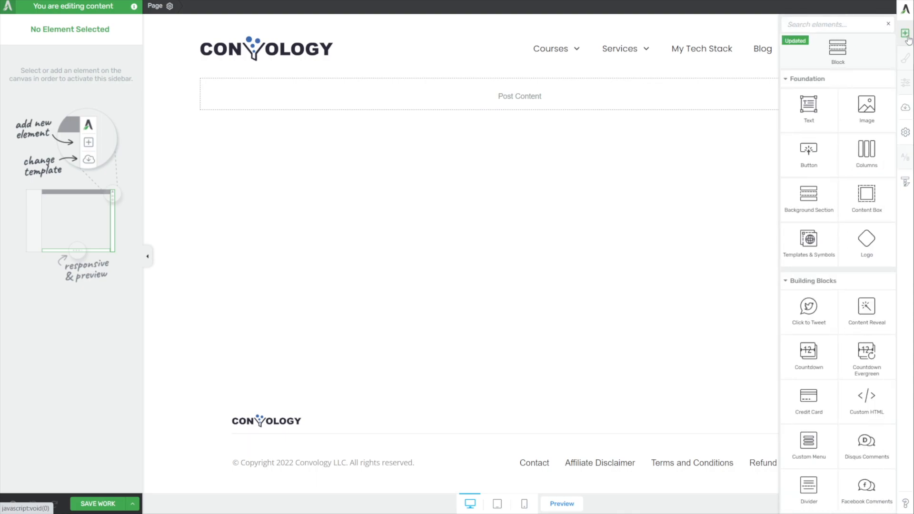
{"action": "type", "text": "post"}
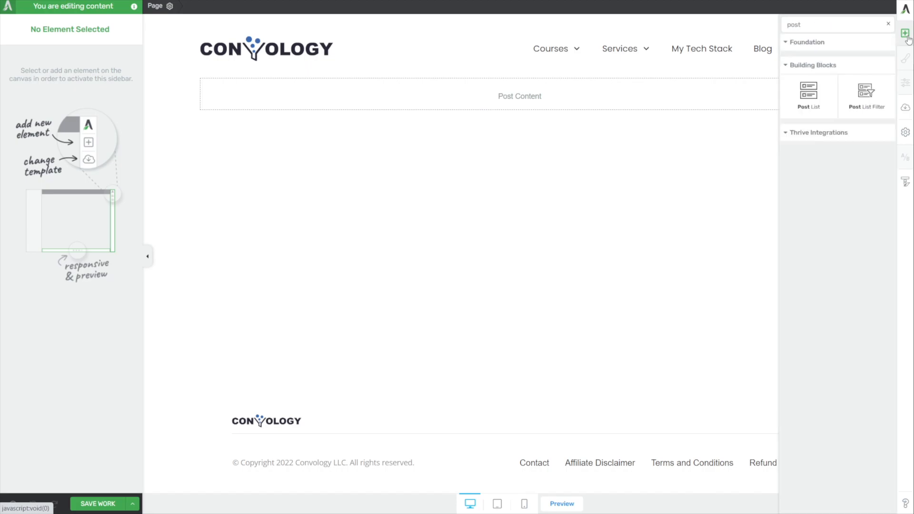
{"action": "left_click", "coordinate": [800, 105]}
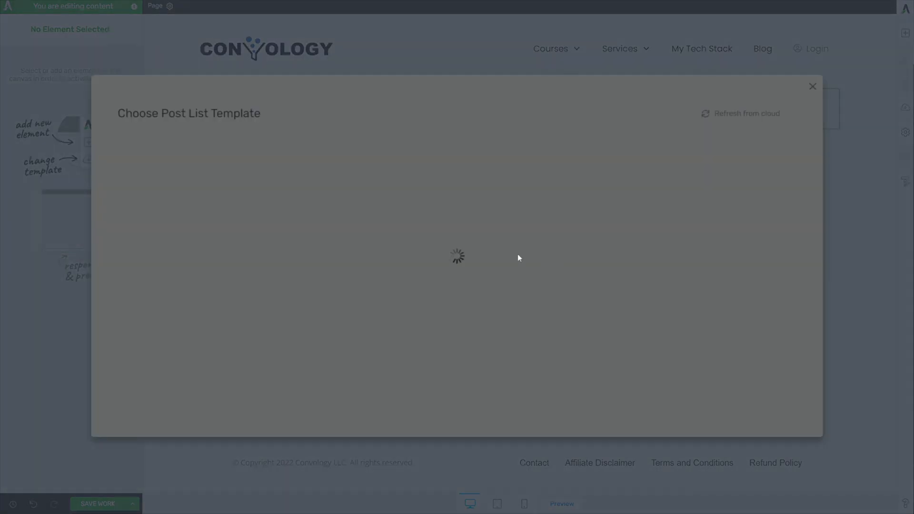
{"action": "scroll", "coordinate": [417, 276], "scroll_direction": "down", "scroll_amount": 2}
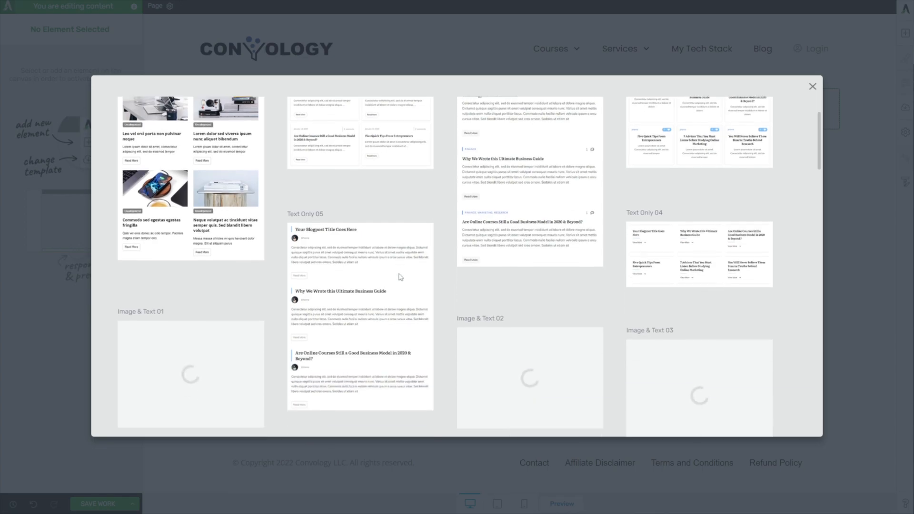
{"action": "scroll", "coordinate": [400, 277], "scroll_direction": "down", "scroll_amount": 1}
{"action": "left_click", "coordinate": [223, 314]}
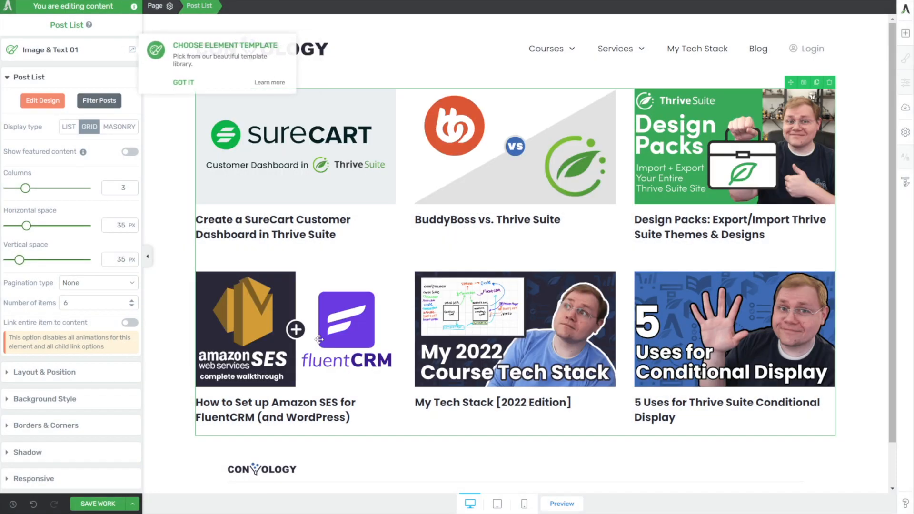
{"action": "left_click", "coordinate": [184, 83]}
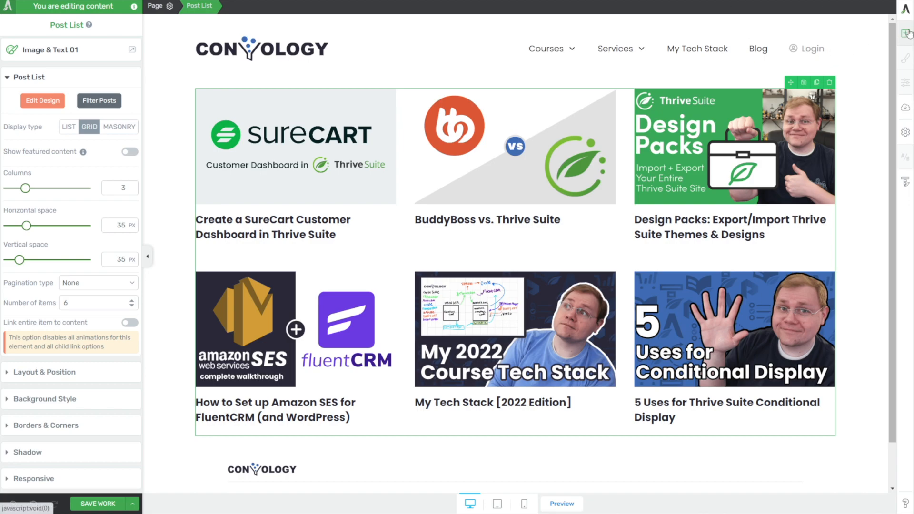
Step: Add a Post List Filter above the post list and set its filter option to Tag
{"action": "left_click", "coordinate": [907, 33]}
{"action": "type", "text": "post filter"}
{"action": "key", "text": "ctrl+a"}
{"action": "type", "text": "filter"}
{"action": "left_click_drag", "start_coordinate": [807, 105], "coordinate": [324, 100]}
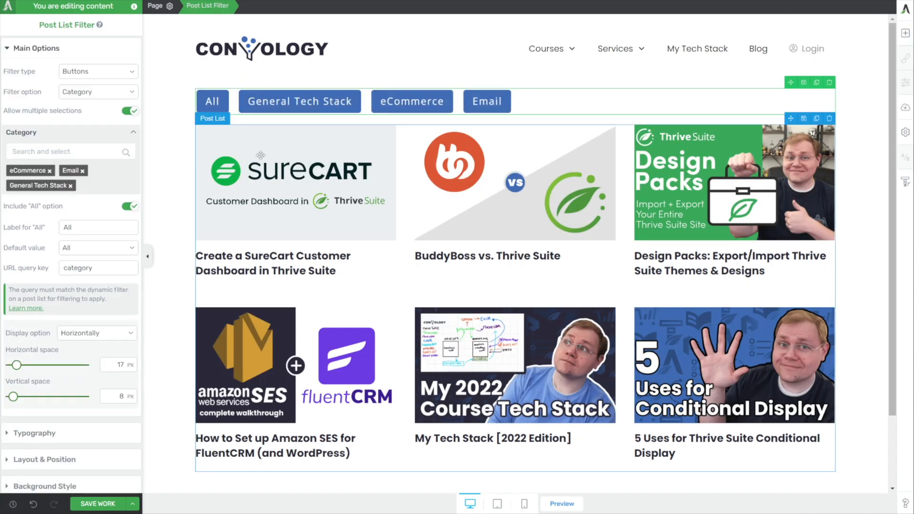
{"action": "left_click", "coordinate": [93, 91]}
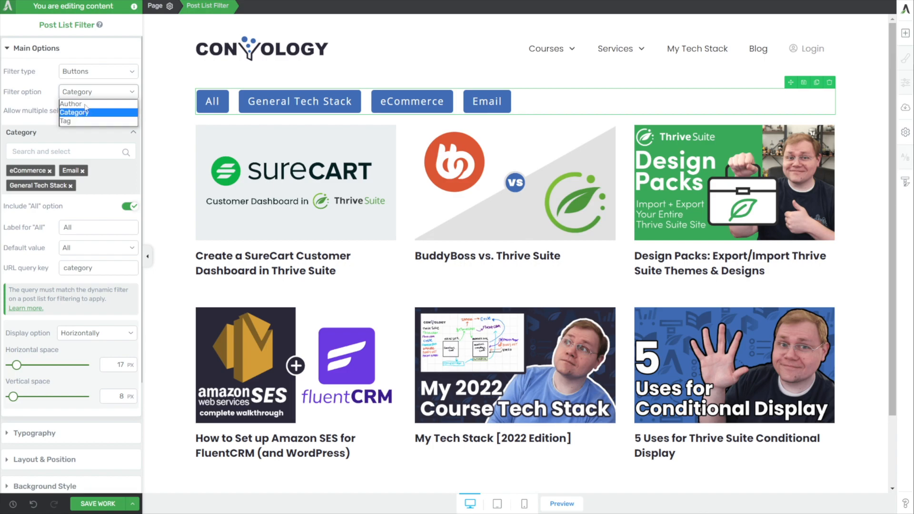
{"action": "left_click", "coordinate": [84, 121]}
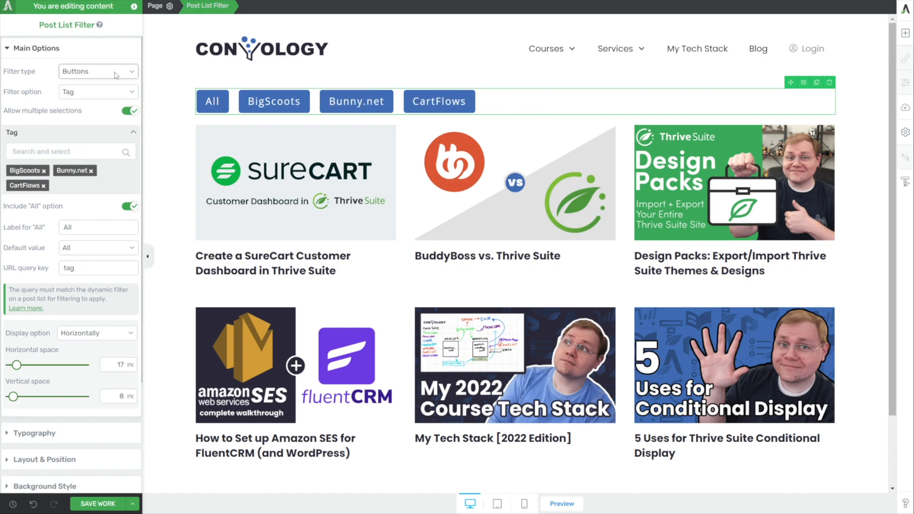
Step: Check the allowed front end filters in the post list's query settings, then save and close the settings
{"action": "left_click", "coordinate": [410, 279]}
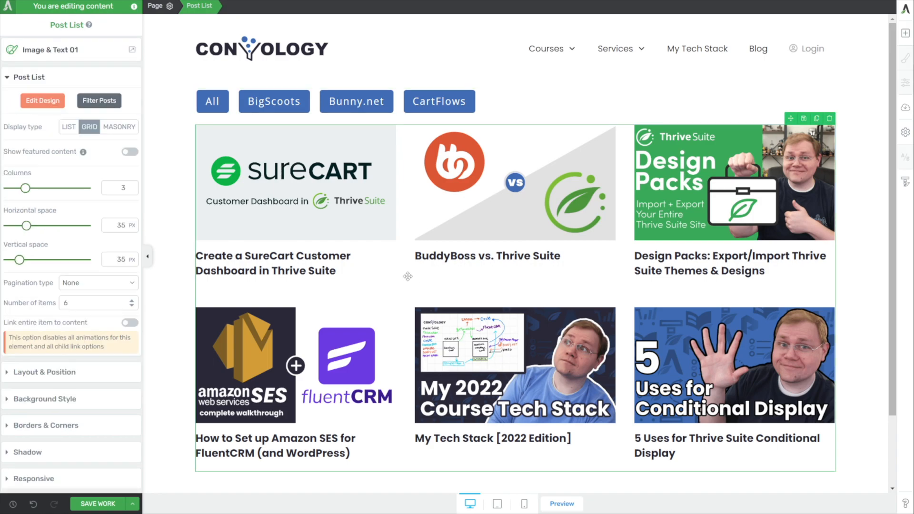
{"action": "left_click", "coordinate": [103, 100]}
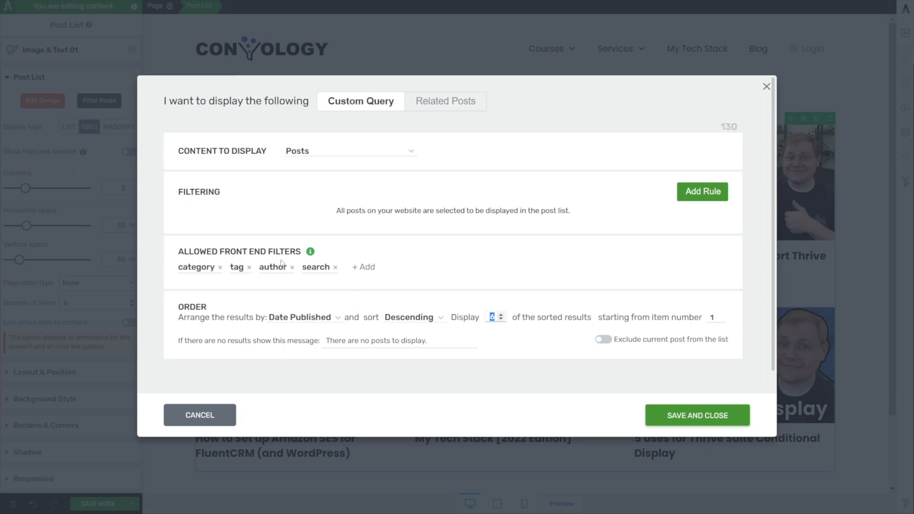
{"action": "left_click", "coordinate": [670, 415]}
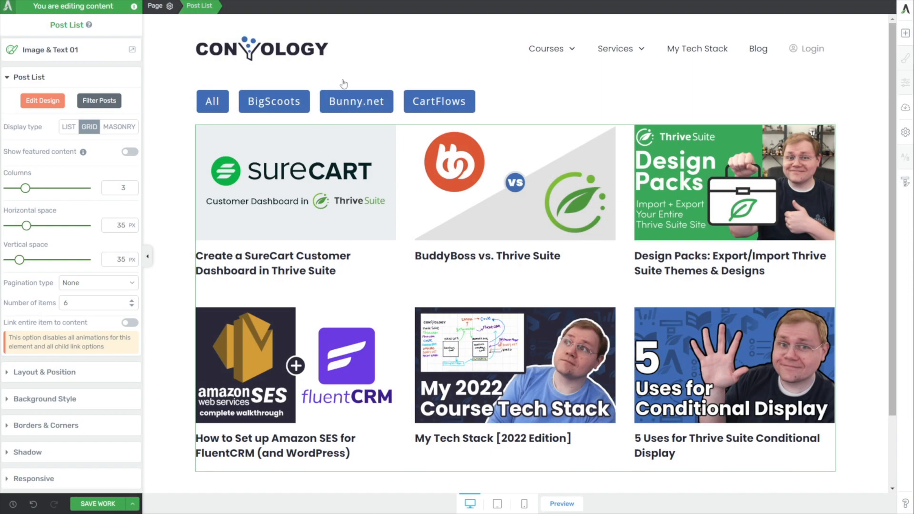
Step: Inspect the post list filter's URL query key, trying the Category filter option and restoring Tag
{"action": "left_click", "coordinate": [521, 101]}
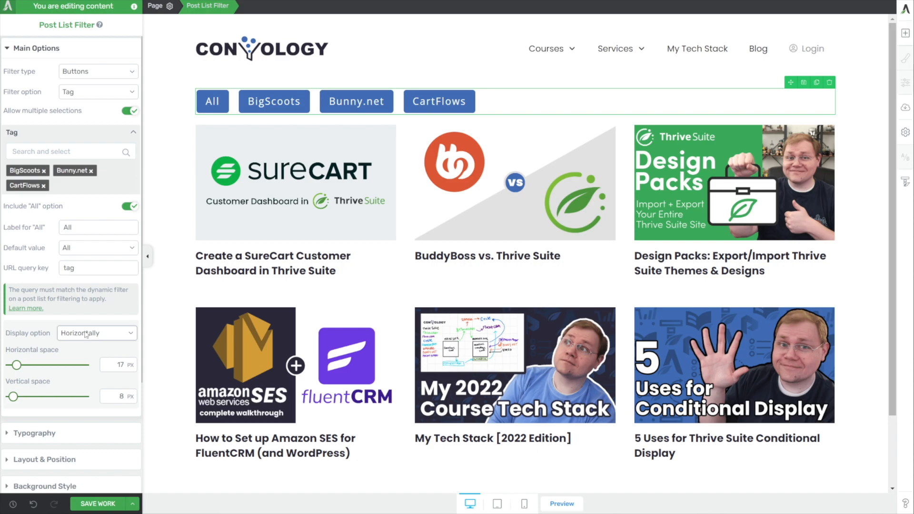
{"action": "left_click_drag", "start_coordinate": [51, 269], "coordinate": [4, 267]}
{"action": "double_click", "coordinate": [74, 269]}
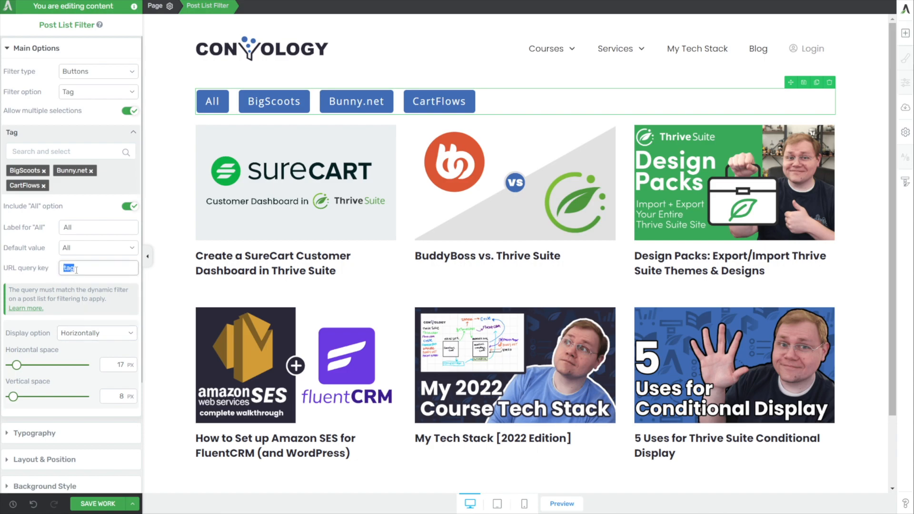
{"action": "left_click", "coordinate": [91, 93]}
{"action": "left_click", "coordinate": [84, 109]}
{"action": "left_click", "coordinate": [91, 93]}
{"action": "left_click", "coordinate": [85, 124]}
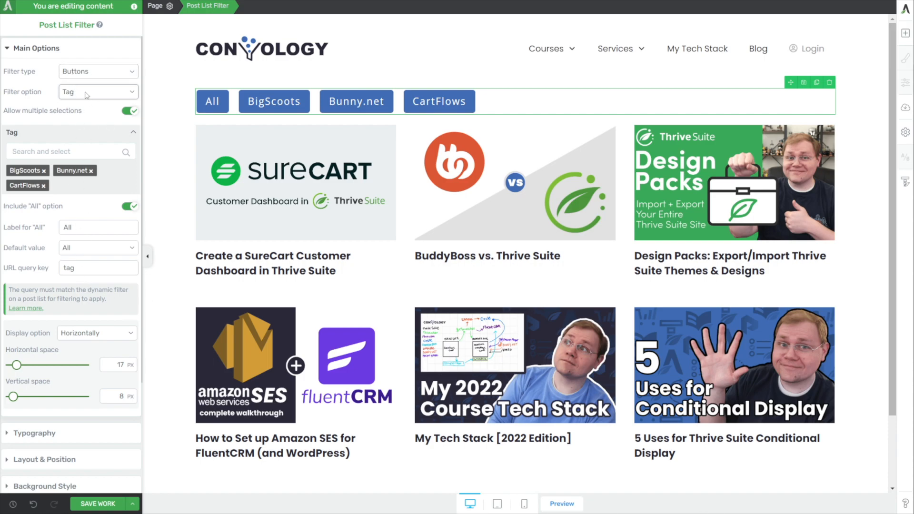
{"action": "double_click", "coordinate": [68, 268]}
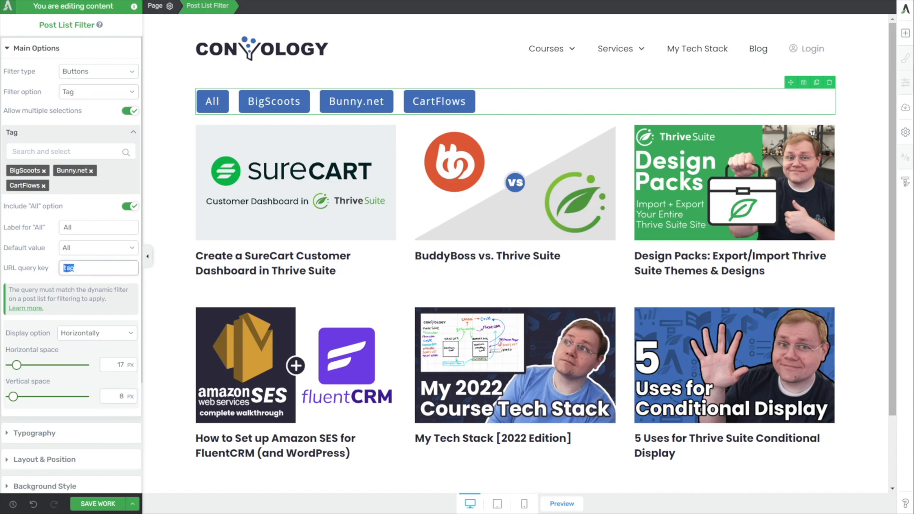
{"action": "left_click", "coordinate": [48, 268]}
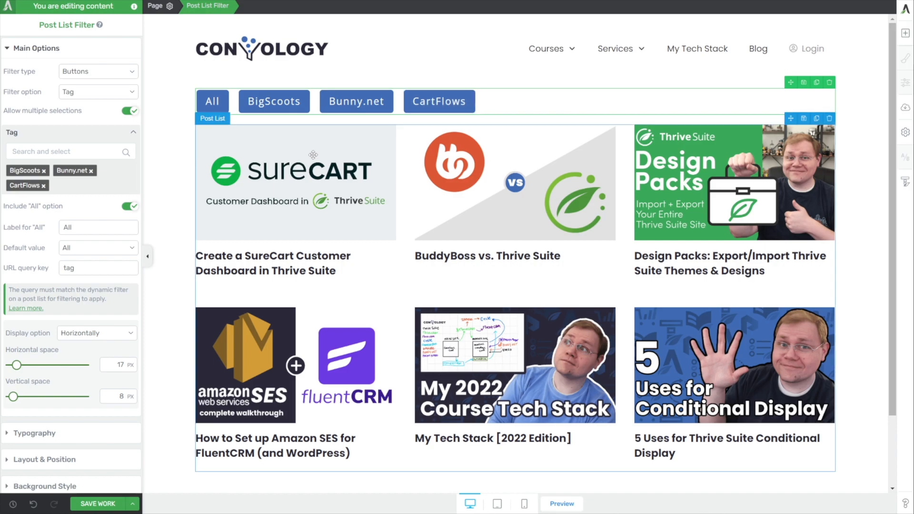
Step: Add a display rule to the post list's query for posts belonging to at least one tag, starting with SureCart
{"action": "left_click", "coordinate": [426, 273]}
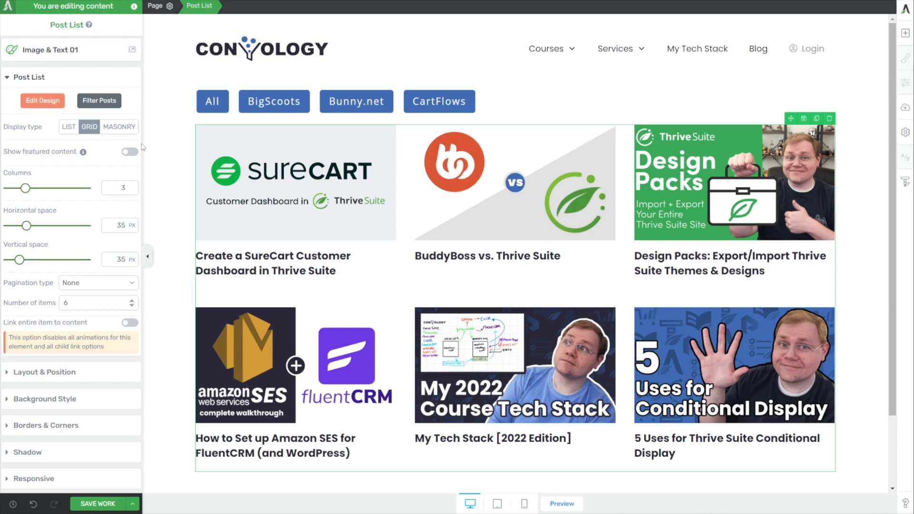
{"action": "left_click", "coordinate": [97, 102]}
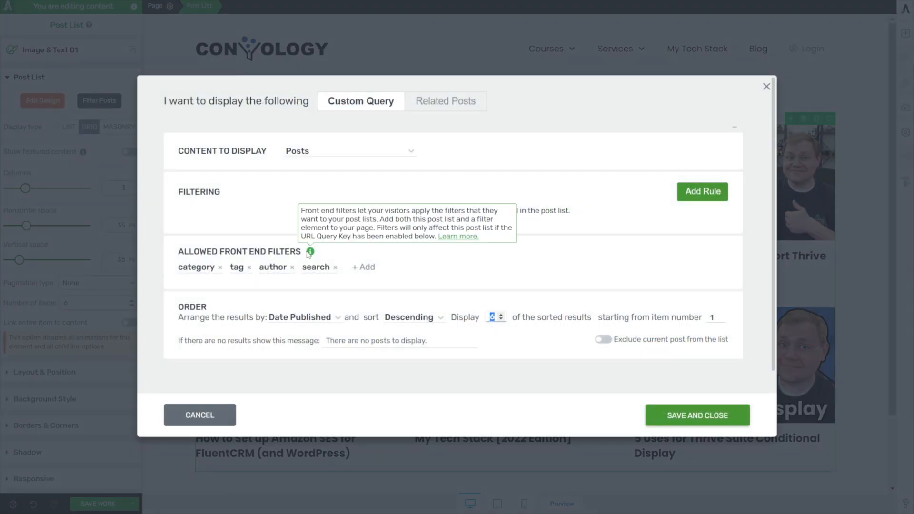
{"action": "left_click", "coordinate": [708, 195]}
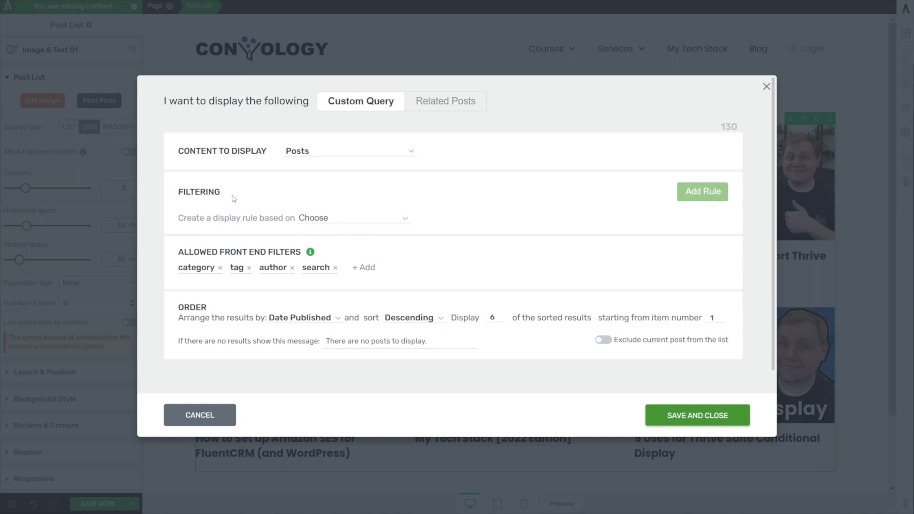
{"action": "left_click", "coordinate": [365, 224]}
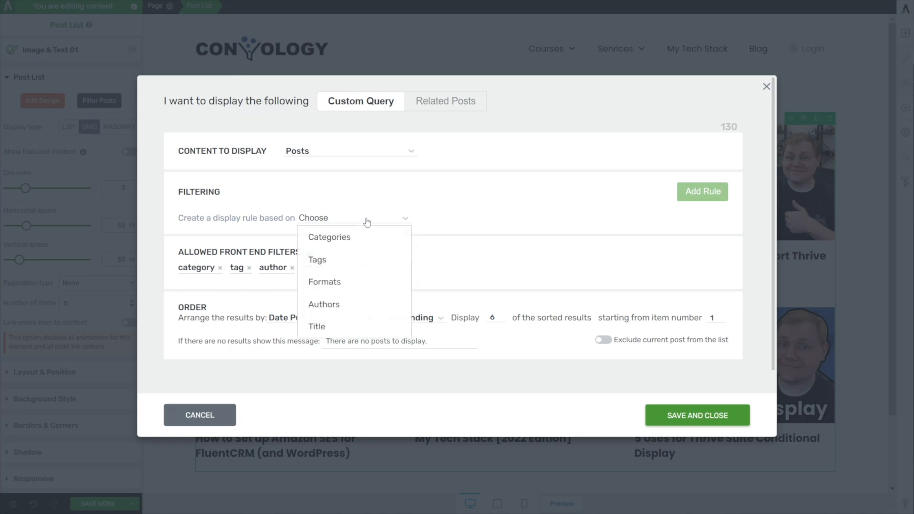
{"action": "left_click", "coordinate": [324, 262]}
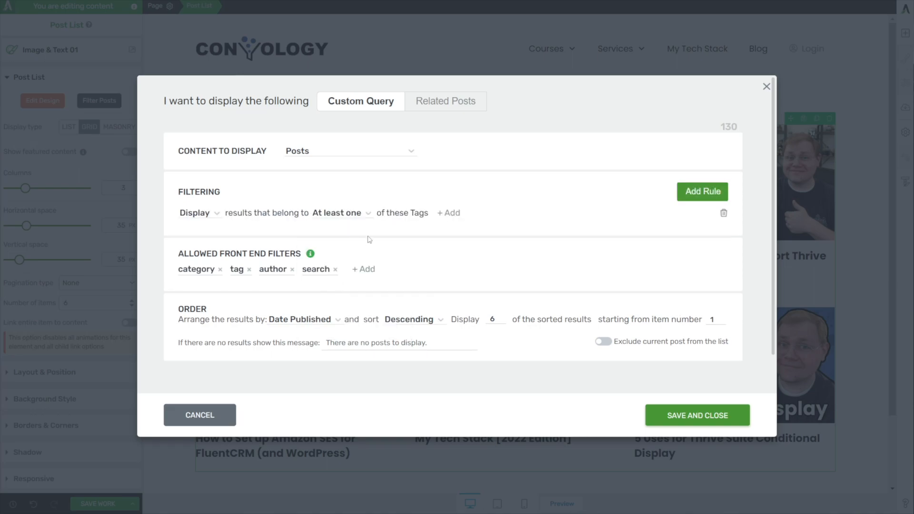
{"action": "left_click", "coordinate": [451, 214]}
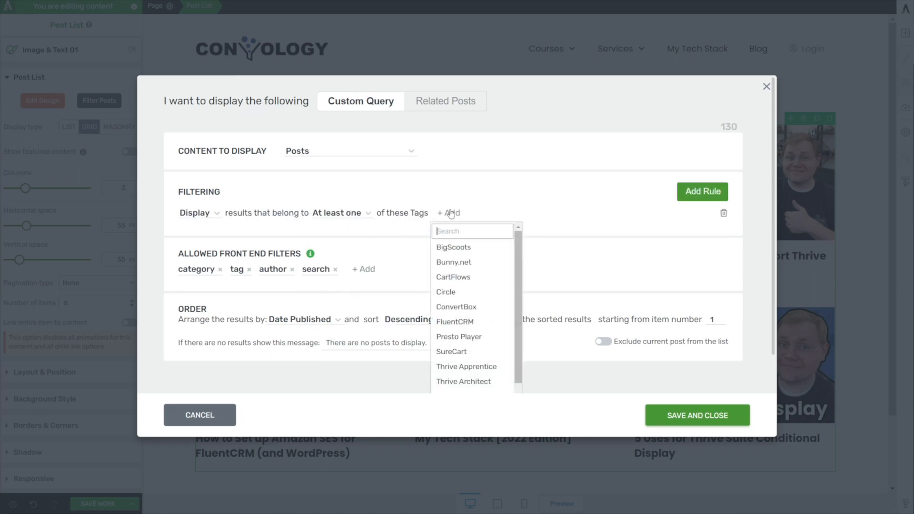
{"action": "left_click", "coordinate": [468, 352]}
Step: Add the ThriveCart and Thrive Apprentice tags to the display rule and save the post list's query
{"action": "left_click", "coordinate": [501, 212]}
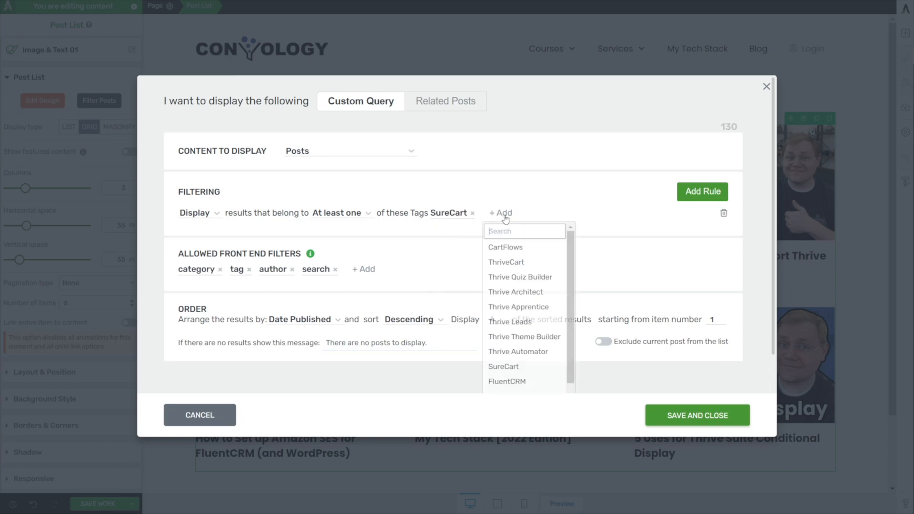
{"action": "scroll", "coordinate": [516, 364], "scroll_direction": "down", "scroll_amount": 2}
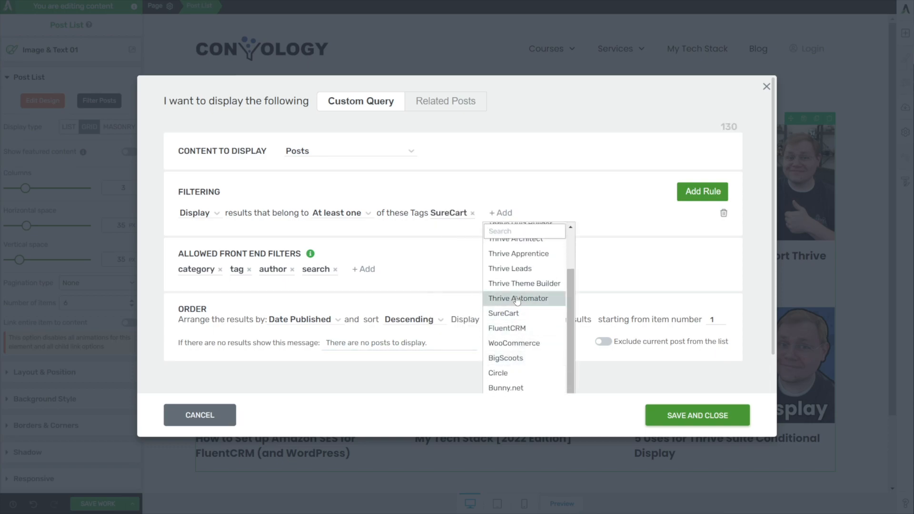
{"action": "scroll", "coordinate": [519, 285], "scroll_direction": "up", "scroll_amount": 2}
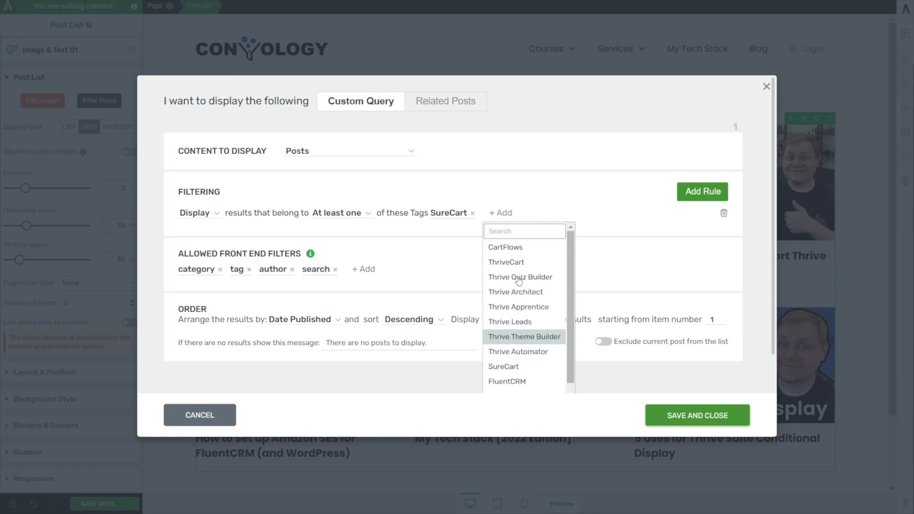
{"action": "left_click", "coordinate": [521, 262]}
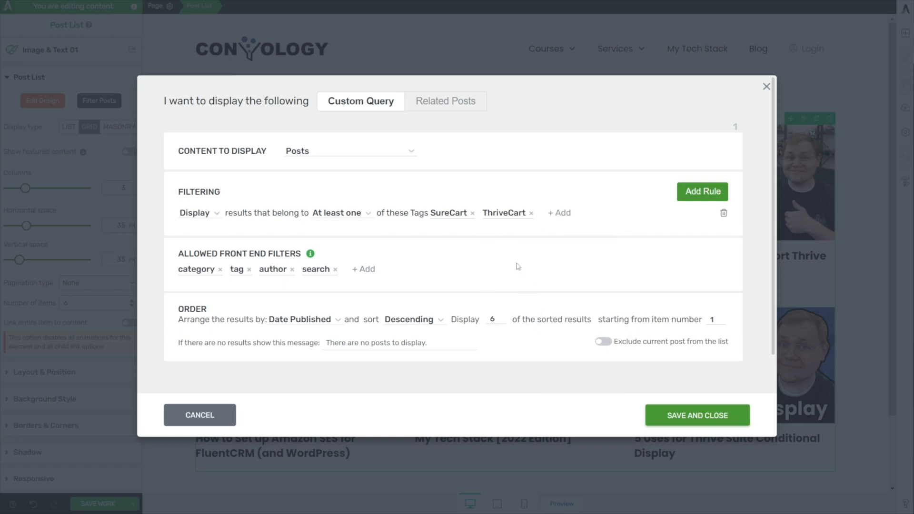
{"action": "left_click", "coordinate": [562, 214]}
{"action": "left_click", "coordinate": [563, 307]}
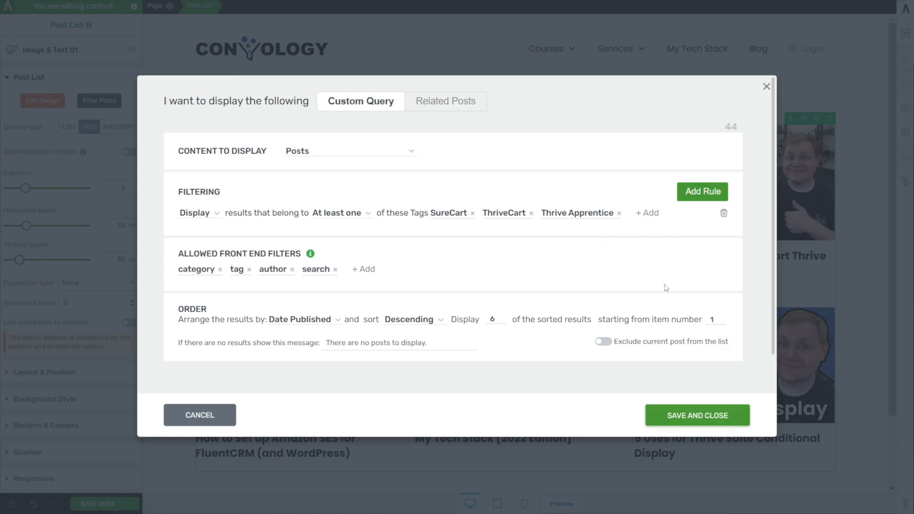
{"action": "left_click", "coordinate": [687, 415]}
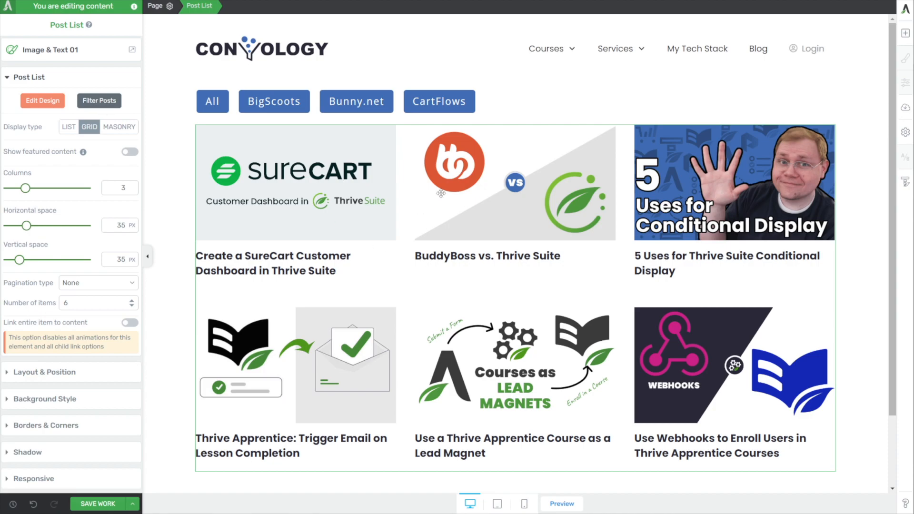
Step: Remove the BigScoots, Bunny.net and CartFlows tags from the post list filter
{"action": "left_click", "coordinate": [502, 102]}
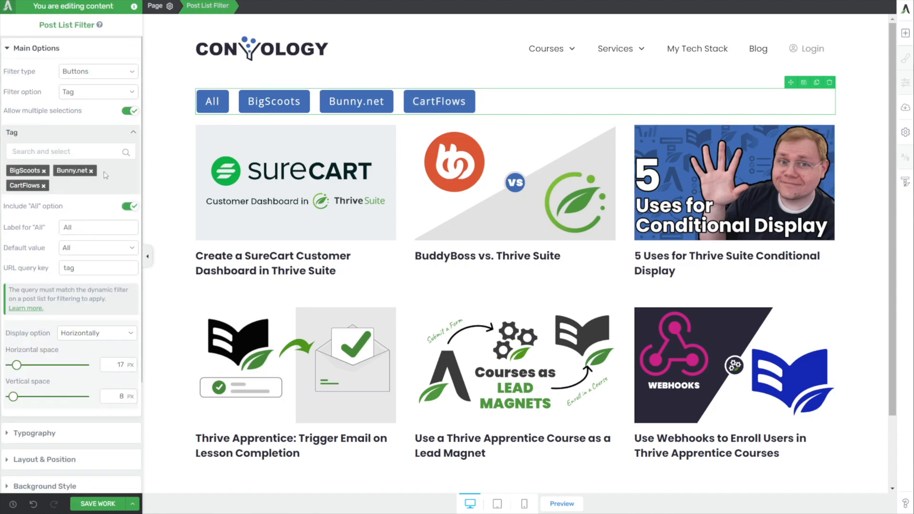
{"action": "left_click", "coordinate": [62, 153]}
{"action": "left_click", "coordinate": [74, 126]}
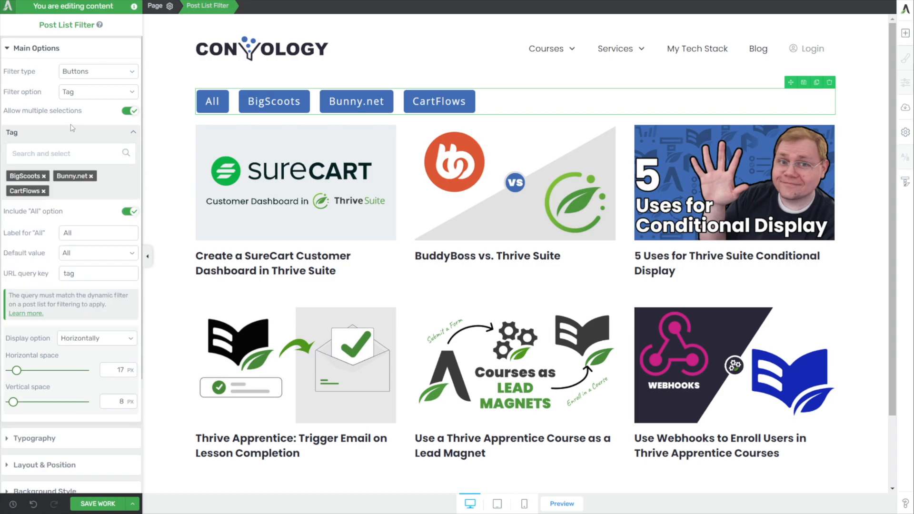
{"action": "left_click", "coordinate": [45, 176]}
{"action": "left_click", "coordinate": [44, 176]}
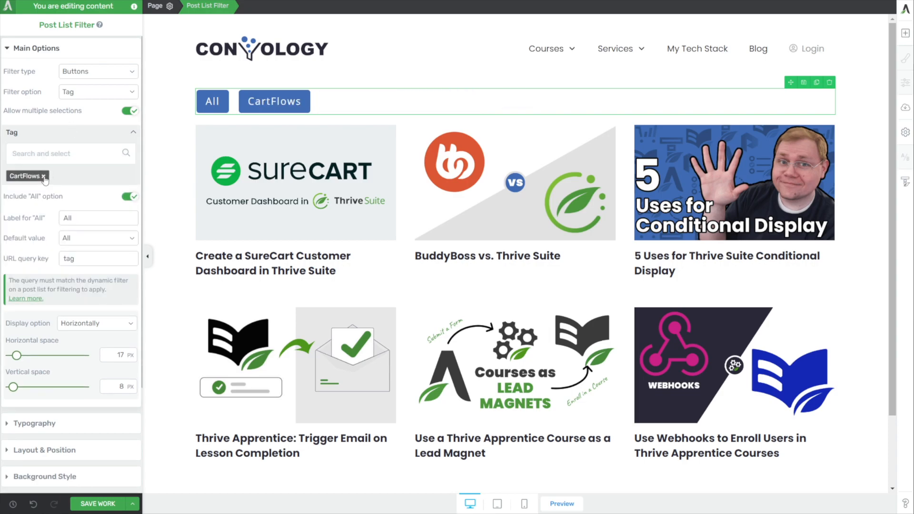
{"action": "left_click", "coordinate": [45, 177]}
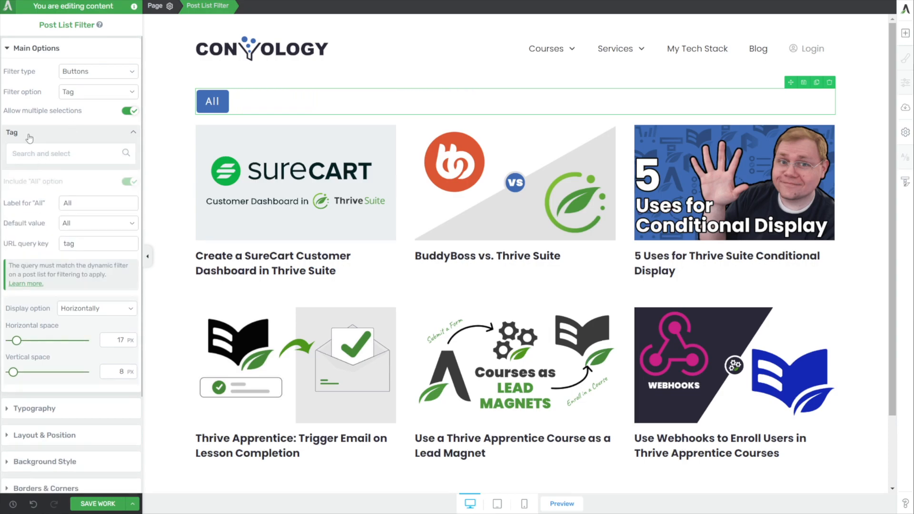
Step: Add the SureCart and ThriveCart tags to the post list filter
{"action": "left_click", "coordinate": [124, 149]}
{"action": "scroll", "coordinate": [65, 276], "scroll_direction": "down", "scroll_amount": 1}
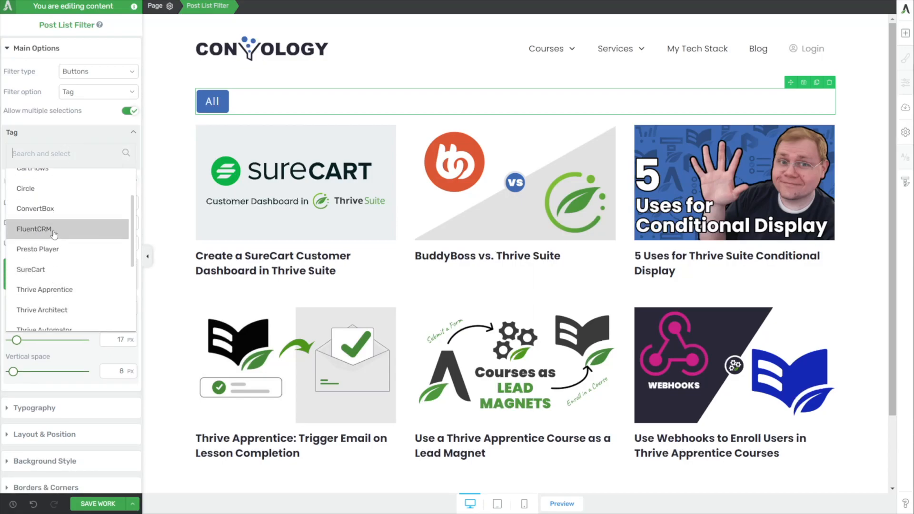
{"action": "scroll", "coordinate": [54, 233], "scroll_direction": "up", "scroll_amount": 1}
{"action": "scroll", "coordinate": [53, 223], "scroll_direction": "down", "scroll_amount": 2}
{"action": "left_click", "coordinate": [47, 214]}
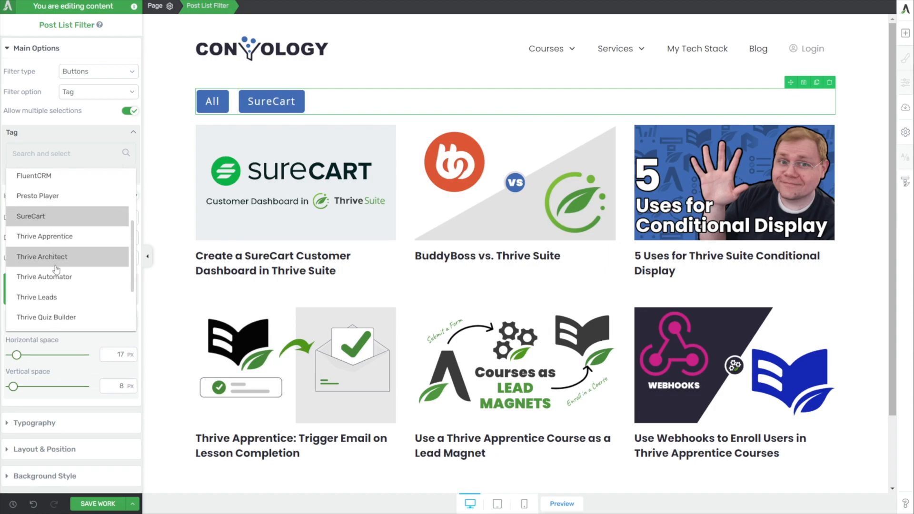
{"action": "scroll", "coordinate": [55, 261], "scroll_direction": "down", "scroll_amount": 3}
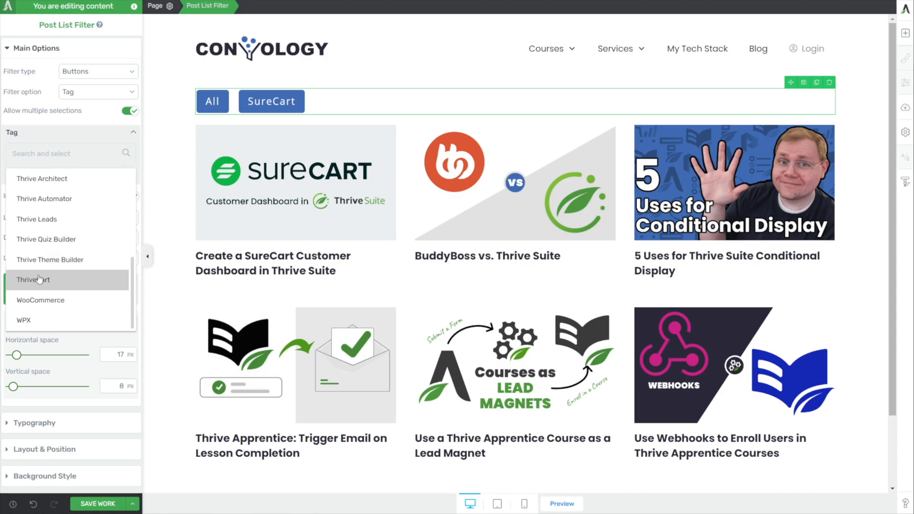
{"action": "left_click", "coordinate": [39, 280]}
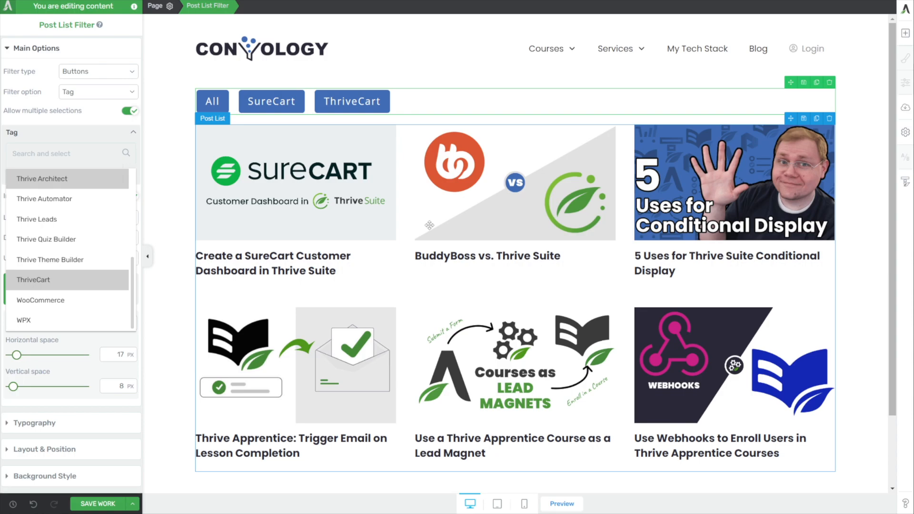
{"action": "left_click", "coordinate": [162, 138]}
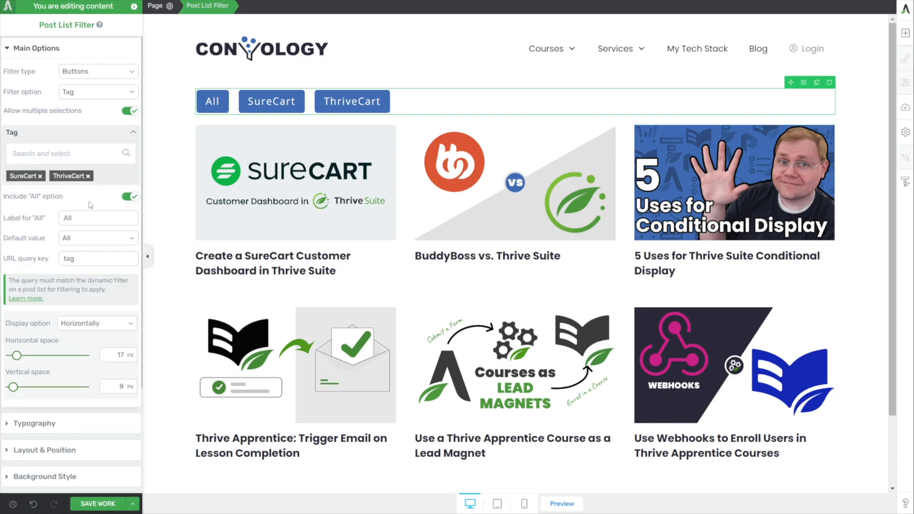
Step: Disable the filter's "All" option, set its default value to SureCart and save the page
{"action": "left_click", "coordinate": [130, 198]}
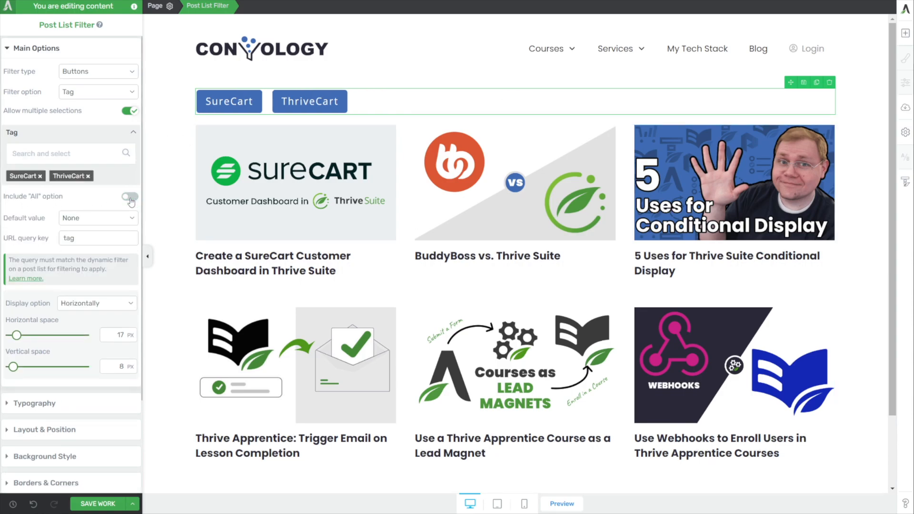
{"action": "left_click", "coordinate": [228, 109]}
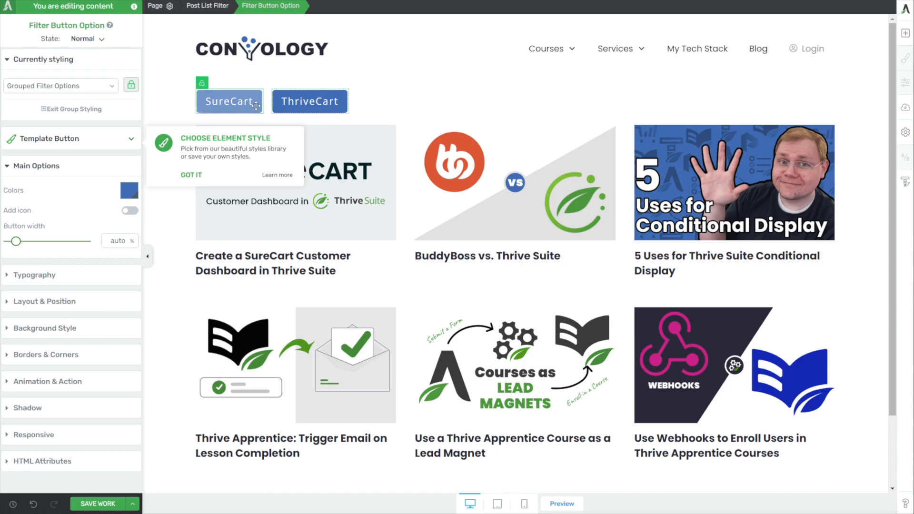
{"action": "left_click", "coordinate": [410, 100]}
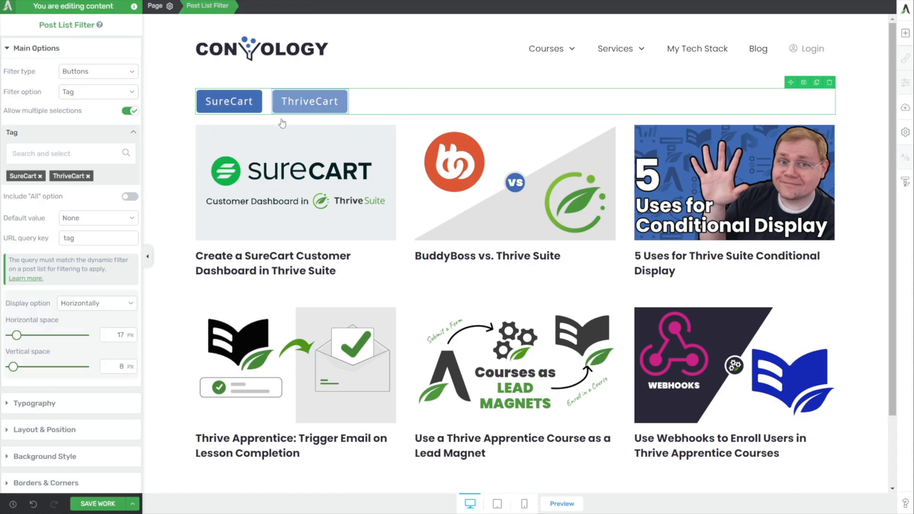
{"action": "left_click", "coordinate": [76, 217]}
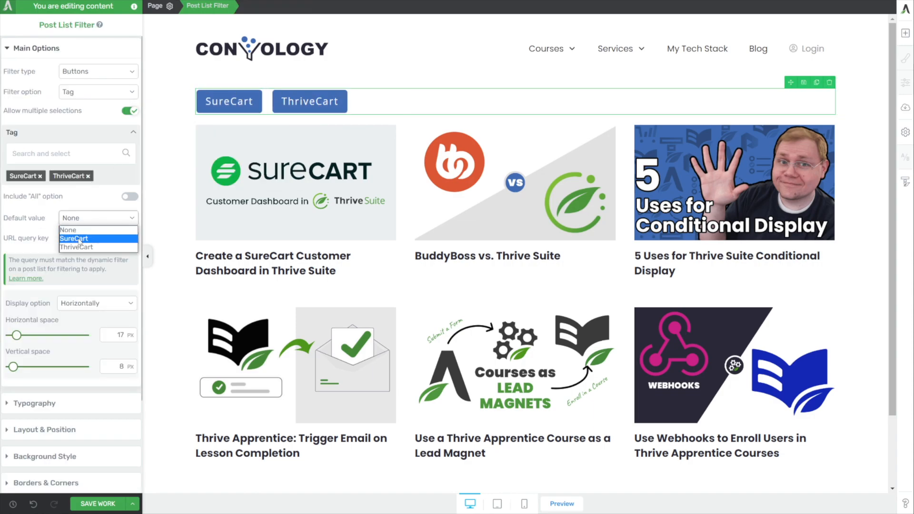
{"action": "left_click", "coordinate": [76, 239]}
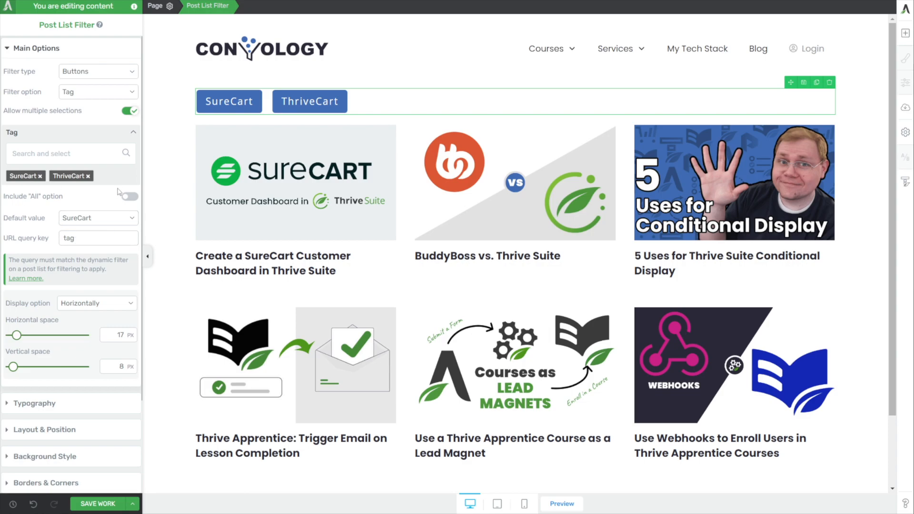
{"action": "left_click", "coordinate": [97, 503]}
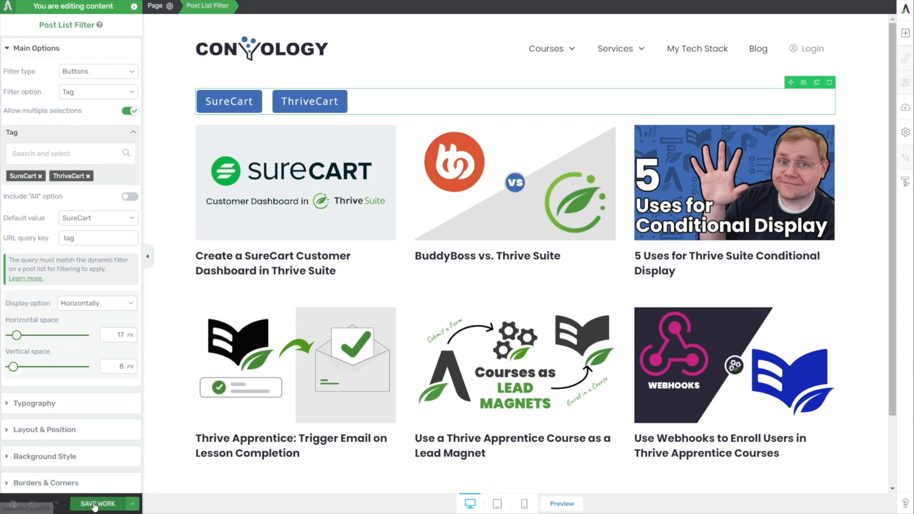
Step: Preview the page and test toggling the SureCart and ThriveCart filter buttons separately and together
{"action": "left_click", "coordinate": [552, 503]}
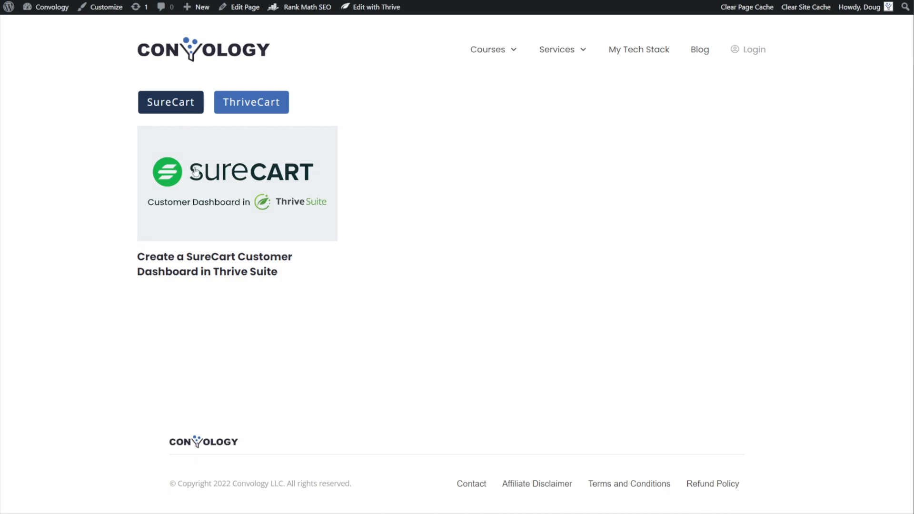
{"action": "left_click", "coordinate": [179, 105]}
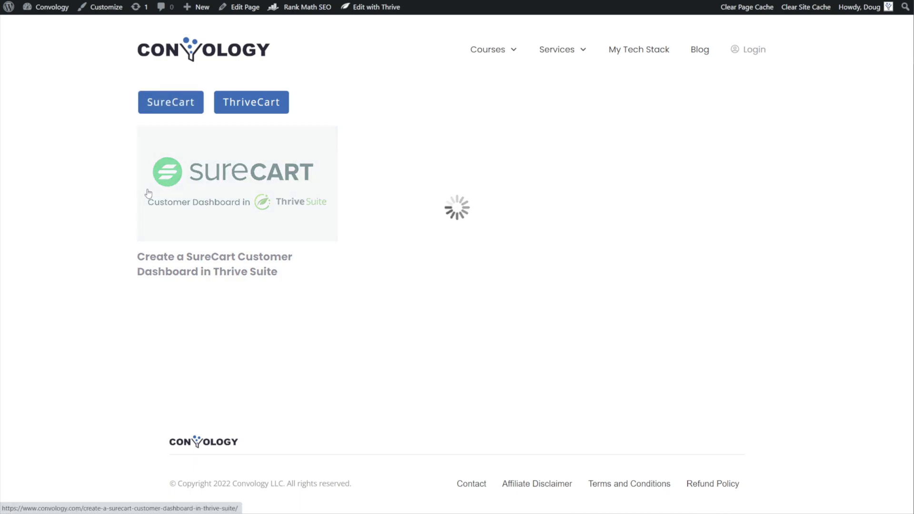
{"action": "left_click", "coordinate": [241, 110]}
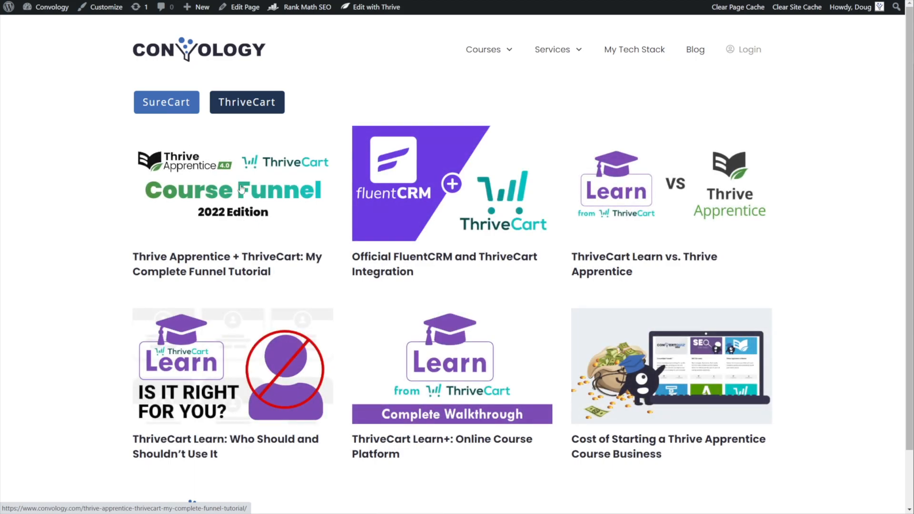
{"action": "left_click", "coordinate": [179, 102]}
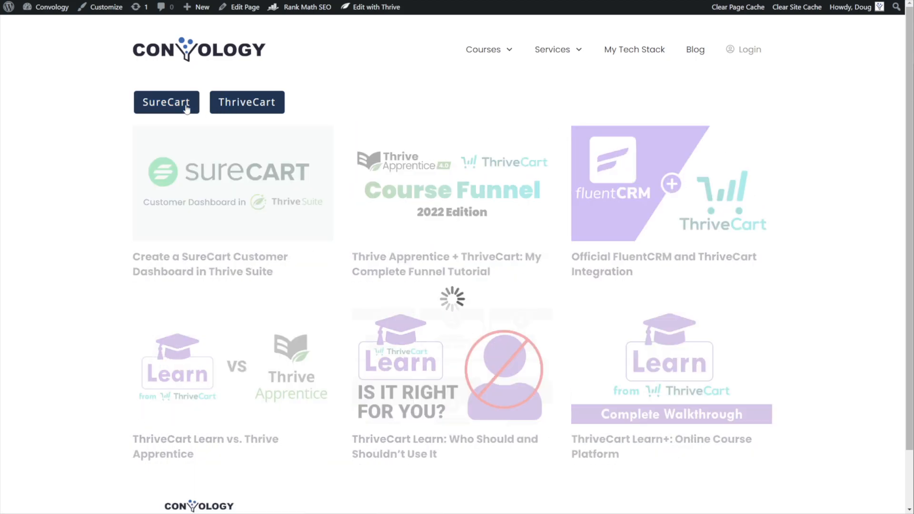
{"action": "left_click", "coordinate": [245, 106]}
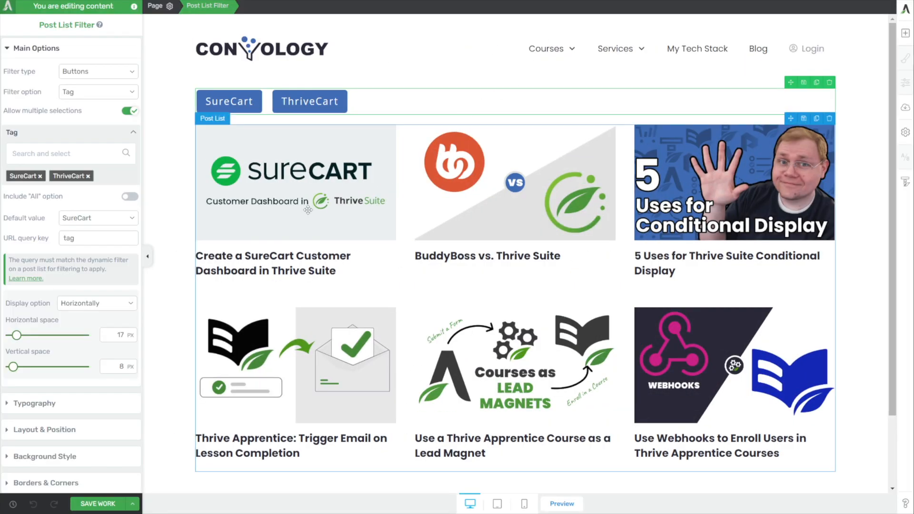
Step: Turn off multiple selections for the post list filter and save the page
{"action": "left_click", "coordinate": [349, 256]}
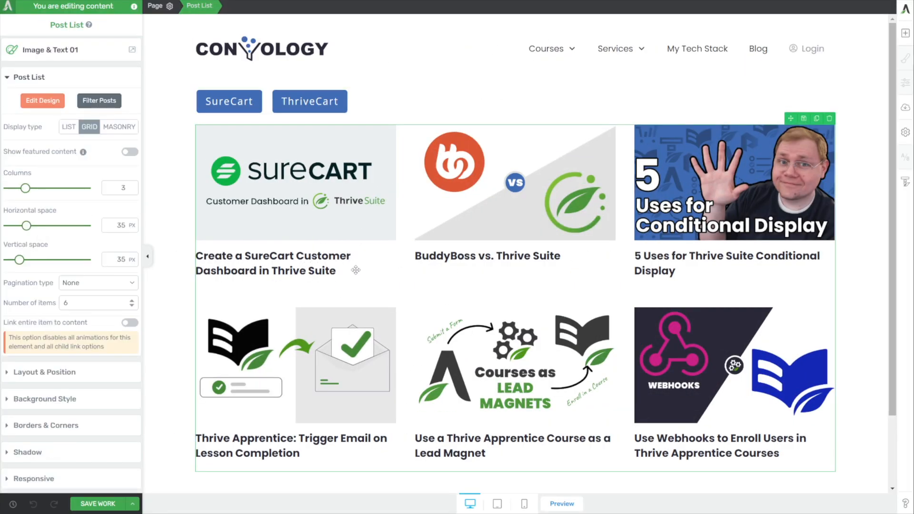
{"action": "left_click", "coordinate": [428, 103]}
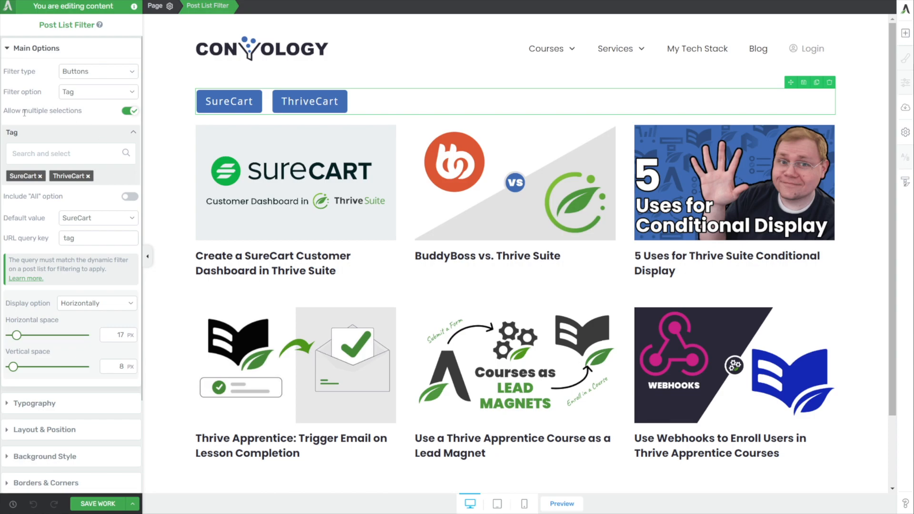
{"action": "left_click", "coordinate": [127, 113]}
{"action": "left_click", "coordinate": [112, 503]}
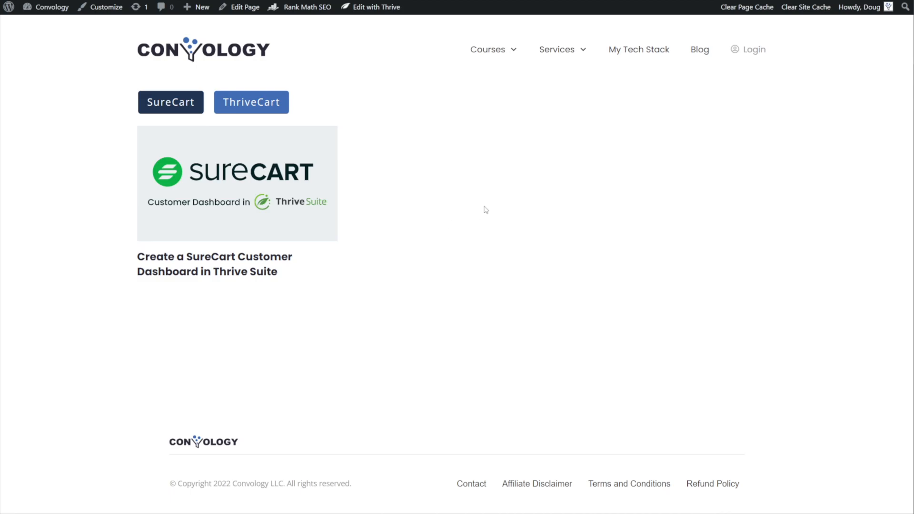
Step: Test switching between the SureCart and ThriveCart filter buttons on the previewed page with single selection
{"action": "left_click", "coordinate": [252, 102]}
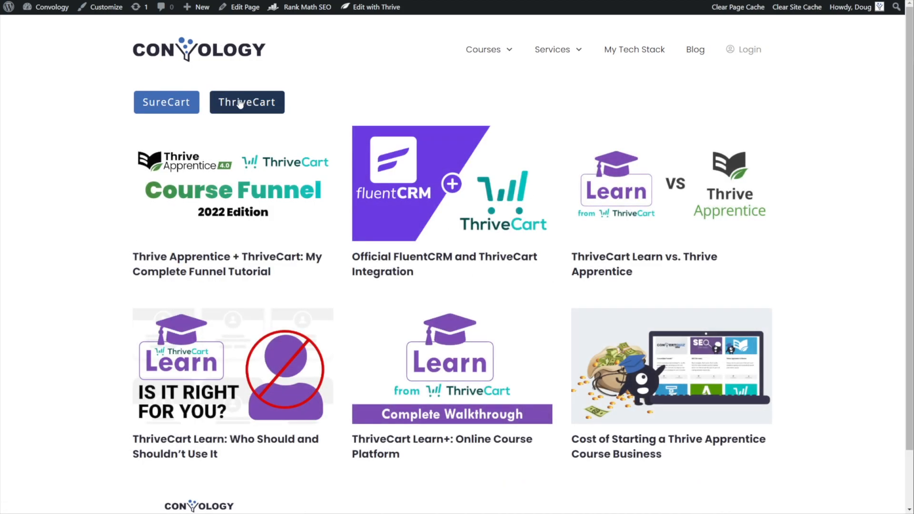
{"action": "left_click", "coordinate": [159, 102]}
{"action": "left_click", "coordinate": [242, 103]}
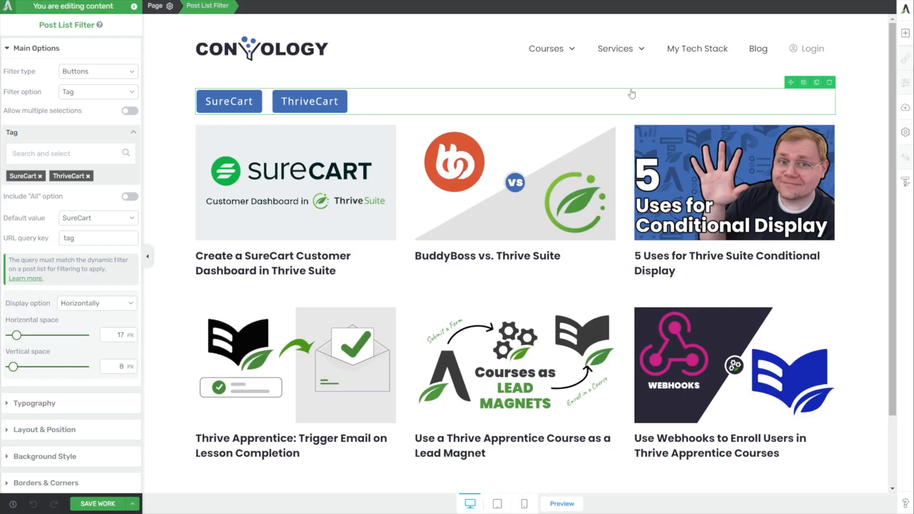
Step: Add the text "Tool to Sell Courses" above the post list filter and format it as Heading 2
{"action": "left_click", "coordinate": [905, 33]}
{"action": "left_click_drag", "start_coordinate": [809, 111], "coordinate": [384, 85]}
{"action": "type", "text": "Tool to Sell Courses"}
{"action": "left_click", "coordinate": [481, 22]}
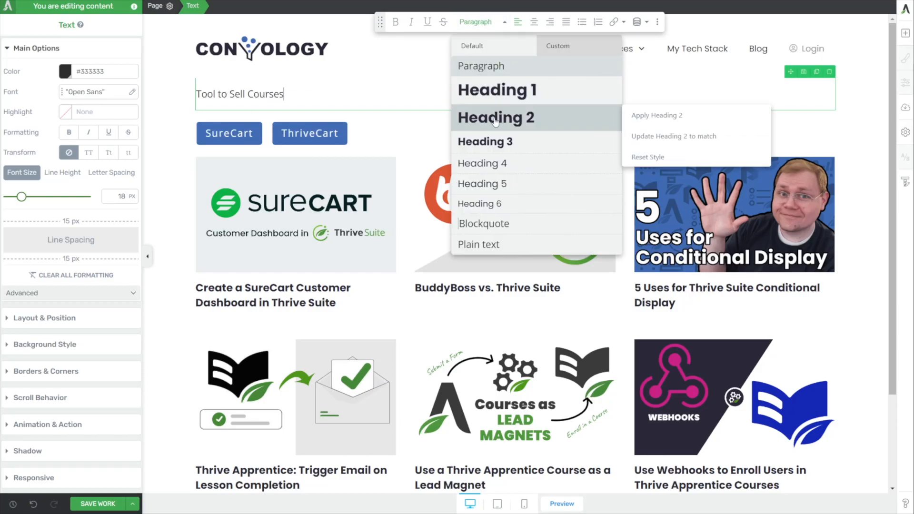
{"action": "left_click", "coordinate": [495, 122]}
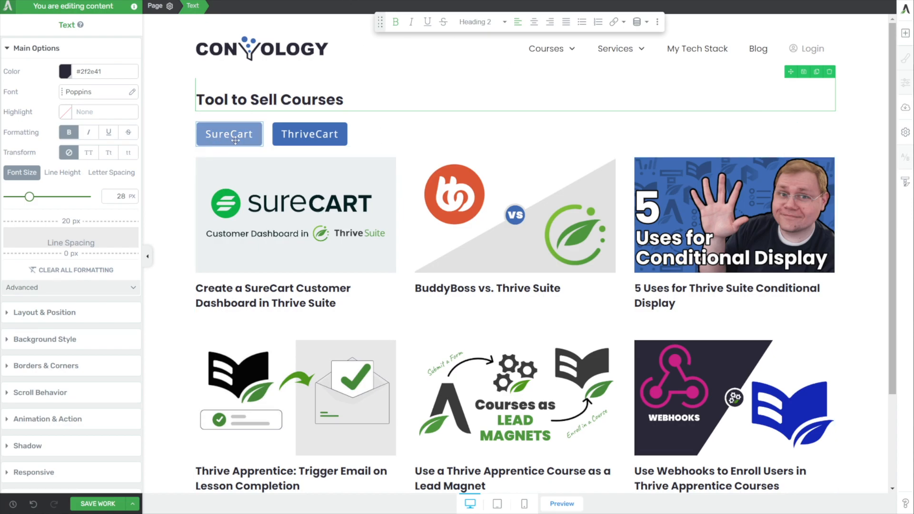
Step: Unlock the SureCart filter button from group styling, unlink its theme color and set its color to #08ba4f
{"action": "left_click", "coordinate": [259, 144]}
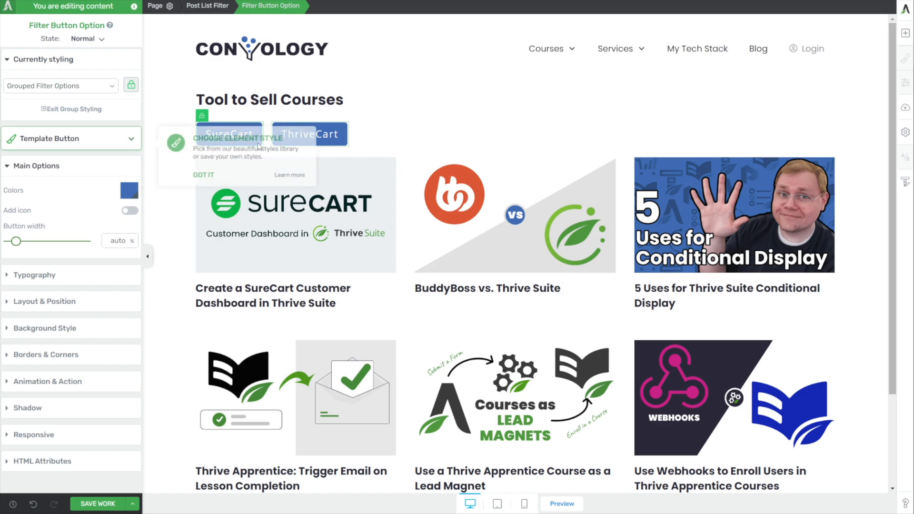
{"action": "left_click", "coordinate": [198, 176]}
{"action": "left_click", "coordinate": [202, 116]}
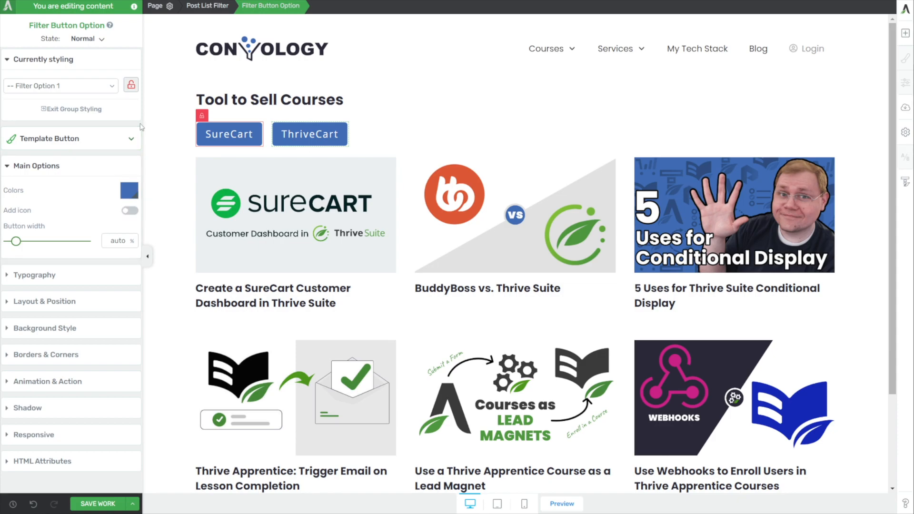
{"action": "left_click", "coordinate": [129, 195]}
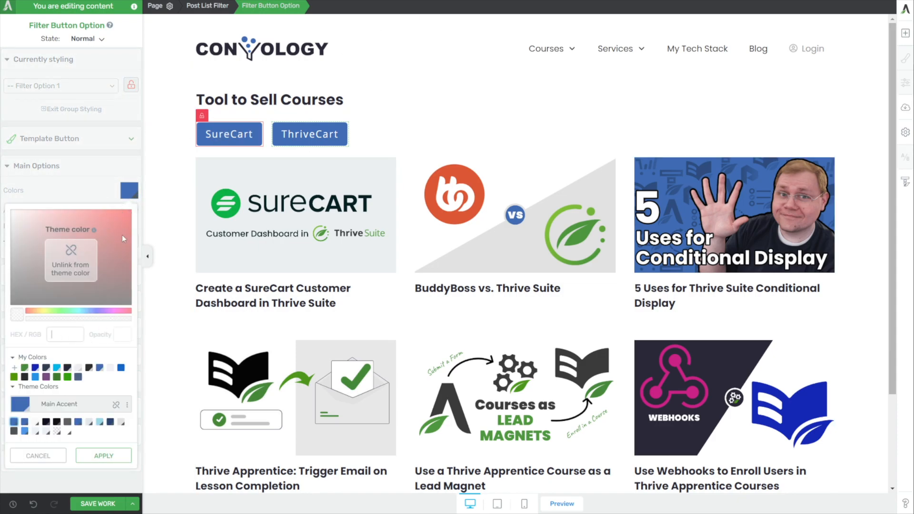
{"action": "left_click", "coordinate": [70, 261]}
{"action": "double_click", "coordinate": [78, 334]}
{"action": "type", "text": "#08ba4f"}
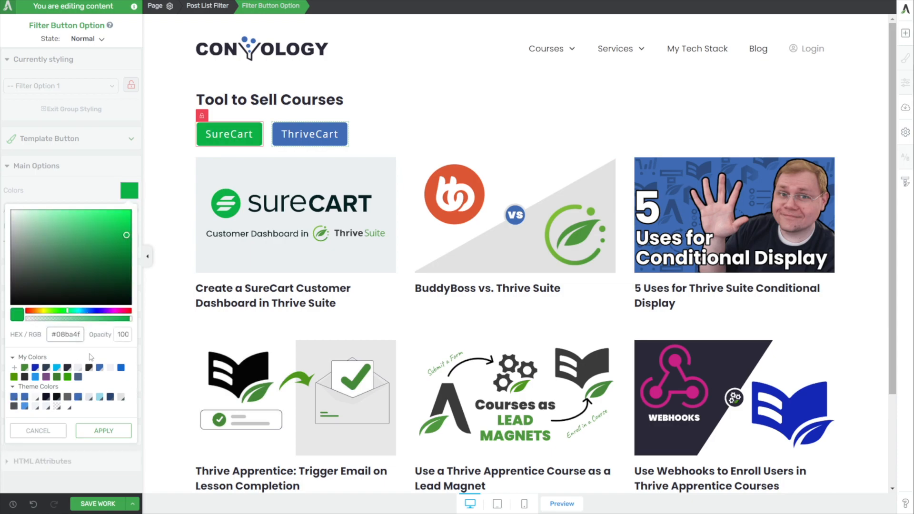
{"action": "left_click", "coordinate": [99, 428]}
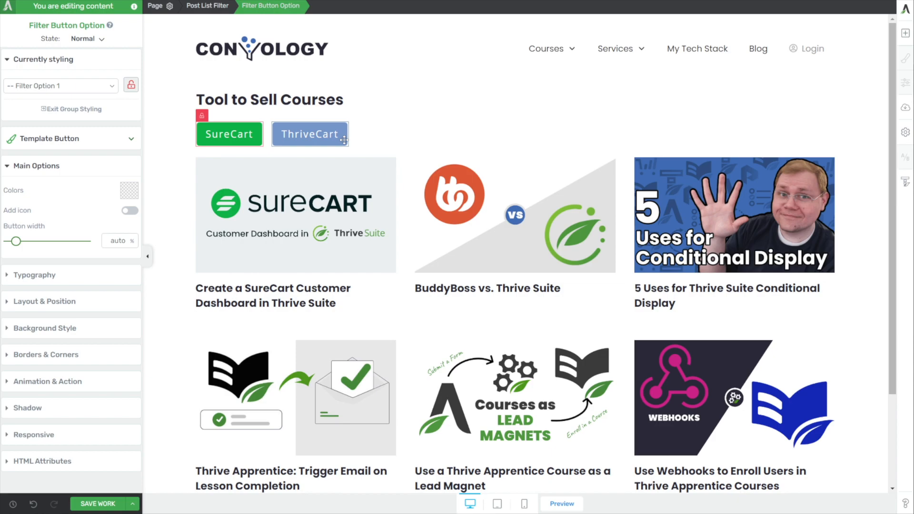
Step: Set the ThriveCart filter button's color to #00c8c8
{"action": "left_click", "coordinate": [309, 134]}
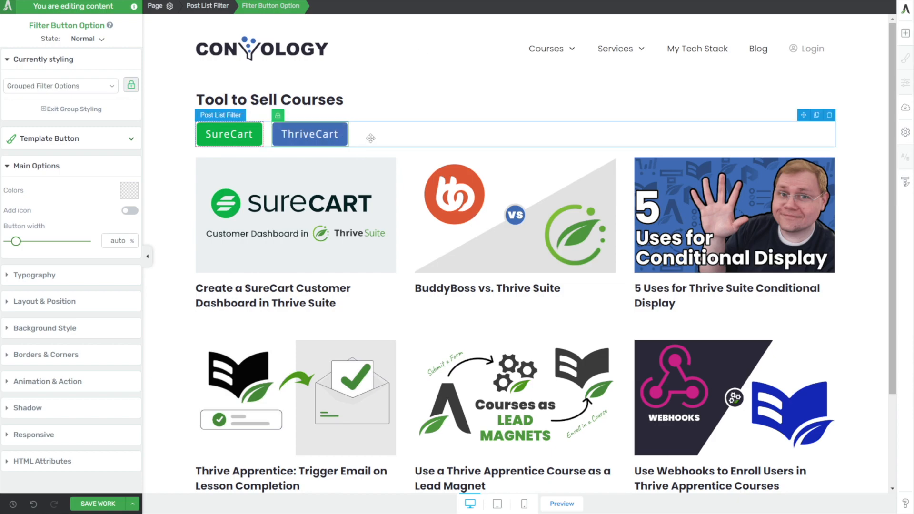
{"action": "left_click", "coordinate": [129, 190]}
{"action": "left_click", "coordinate": [69, 334]}
{"action": "type", "text": "#00c8c8"}
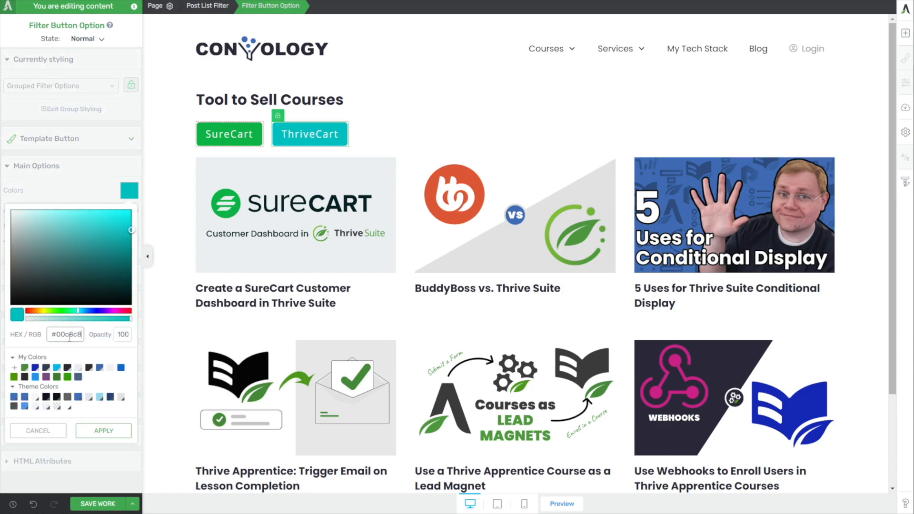
{"action": "left_click", "coordinate": [103, 430]}
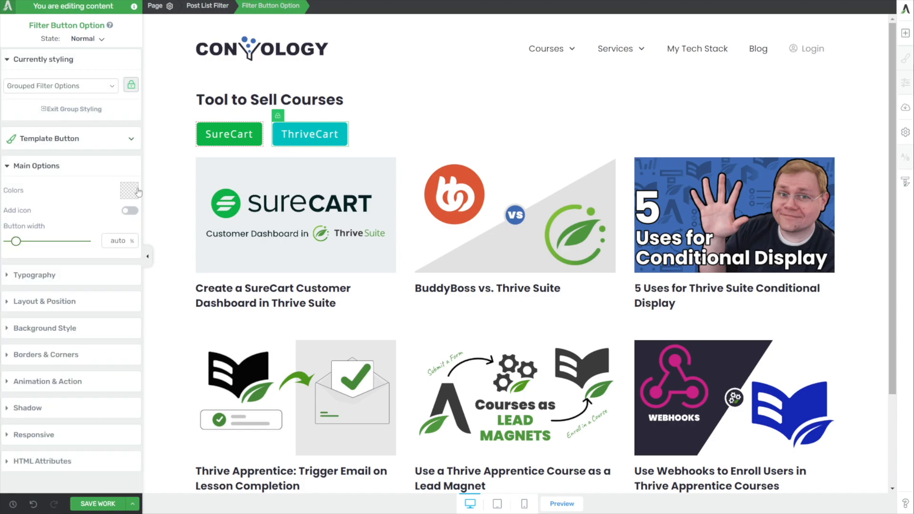
Step: Add an icon to the SureCart filter button and select the ThriveCart button
{"action": "left_click", "coordinate": [239, 143]}
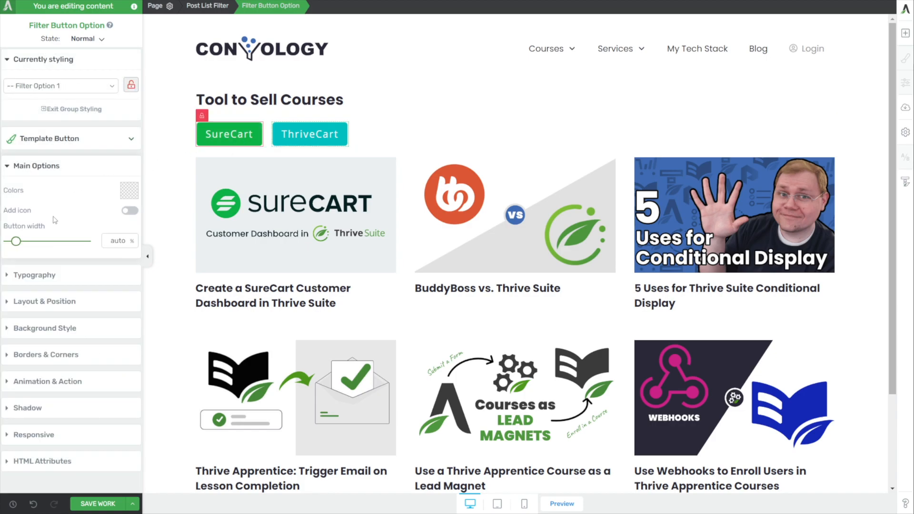
{"action": "left_click", "coordinate": [129, 210]}
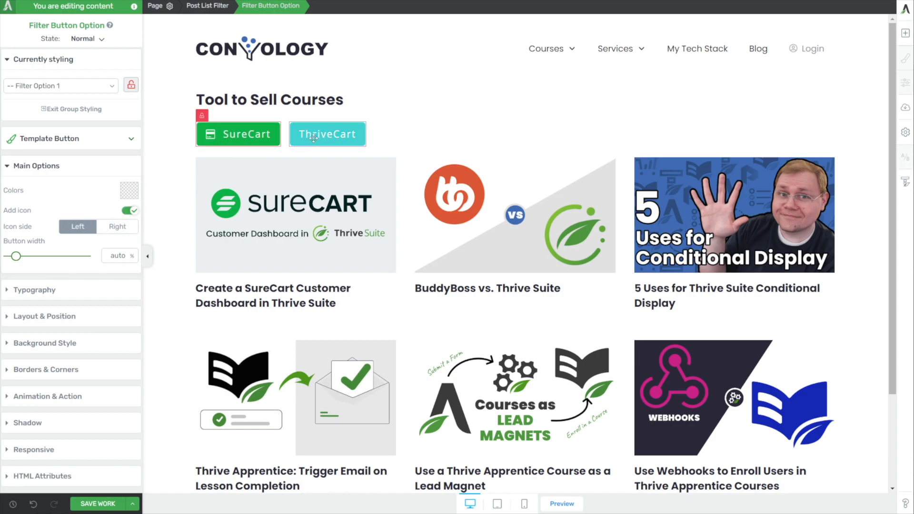
{"action": "left_click", "coordinate": [210, 140]}
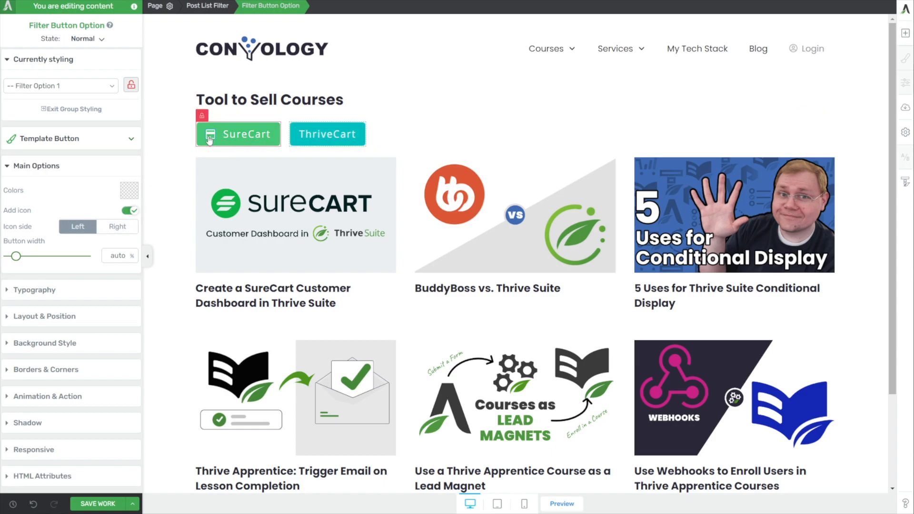
{"action": "left_click", "coordinate": [305, 141]}
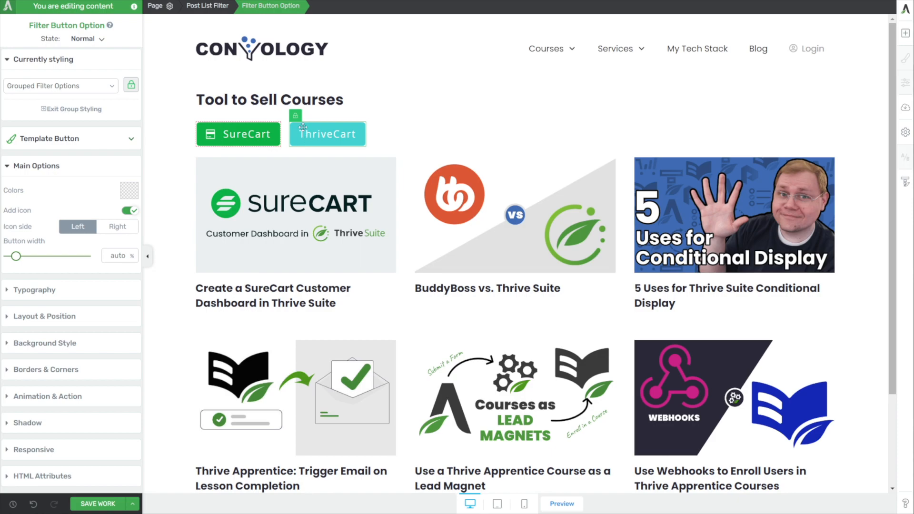
Step: Enable the icon on the ThriveCart filter button and replace it with a solid shopping cart icon found by searching "cart"
{"action": "left_click", "coordinate": [127, 212]}
{"action": "left_click", "coordinate": [127, 212]}
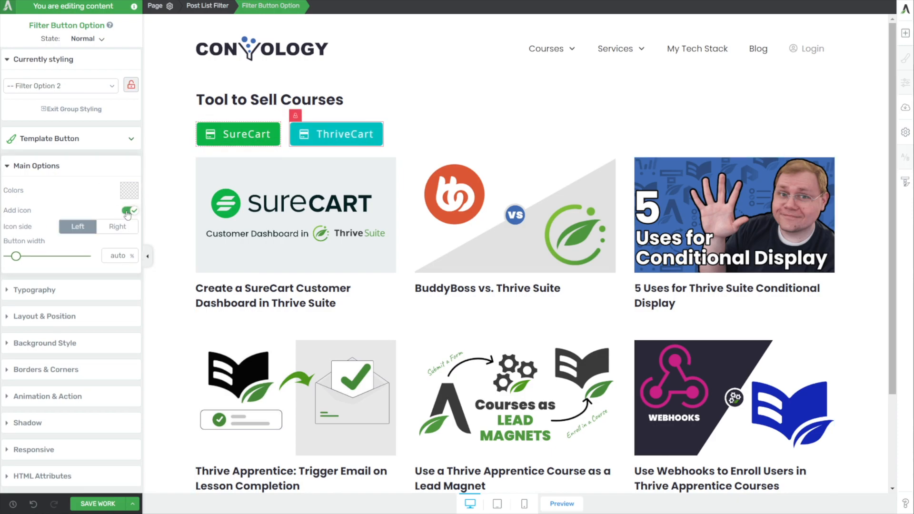
{"action": "left_click", "coordinate": [323, 141]}
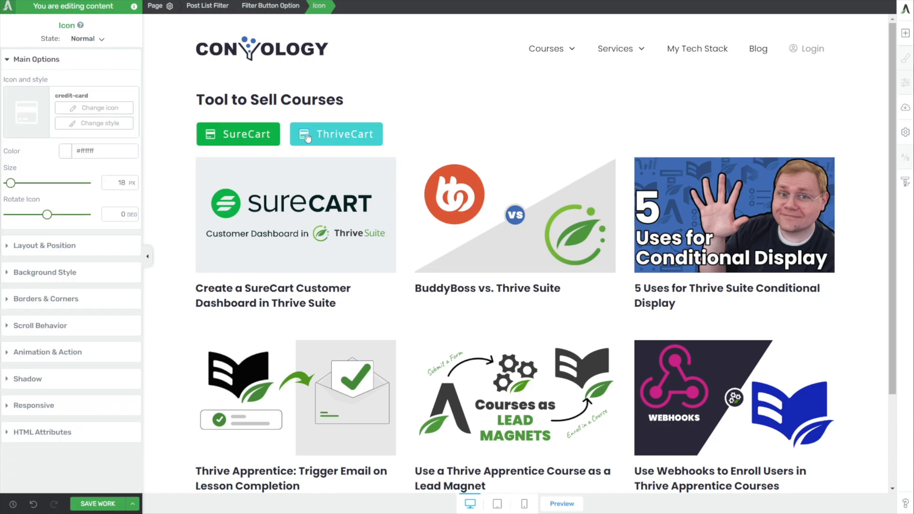
{"action": "left_click", "coordinate": [74, 111]}
{"action": "type", "text": "cart"}
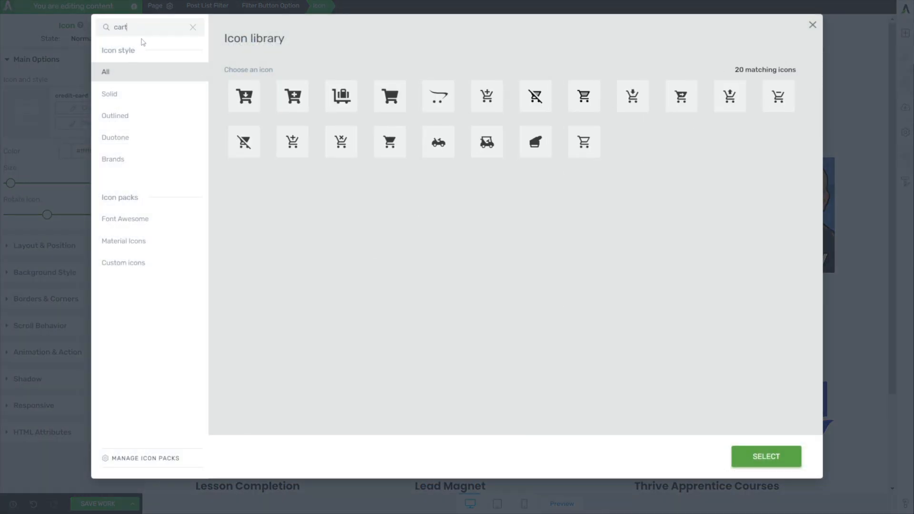
{"action": "left_click", "coordinate": [383, 106]}
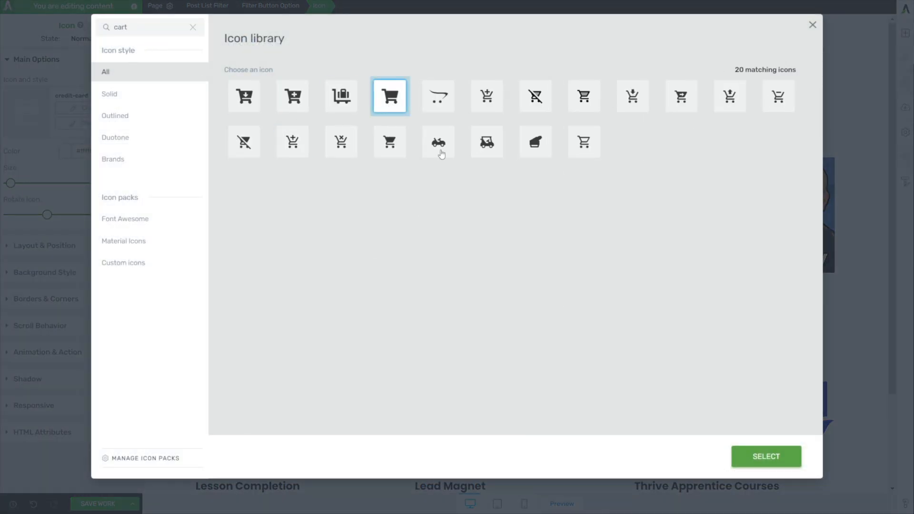
{"action": "left_click", "coordinate": [757, 460]}
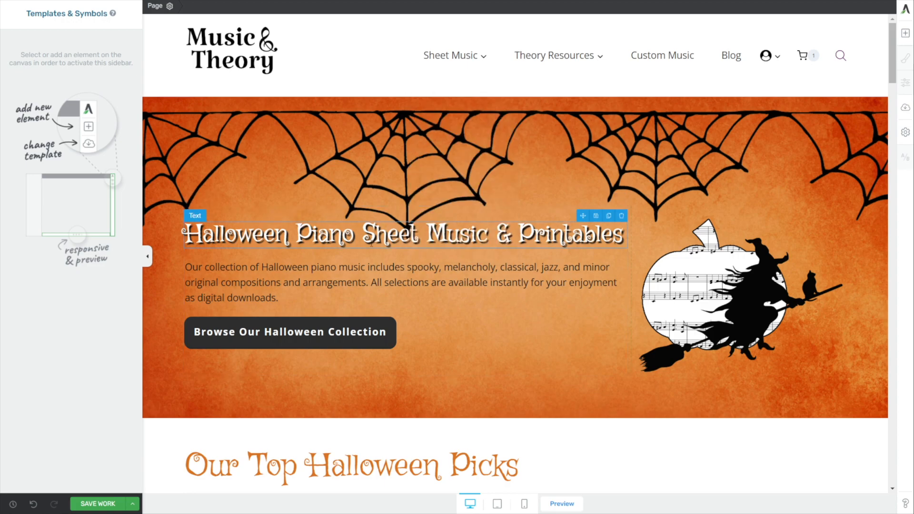
Step: Look through the Halloween sheet music page down to the post list under "Spooky and Fun Halloween Piano Music"
{"action": "scroll", "coordinate": [371, 242], "scroll_direction": "down", "scroll_amount": 2}
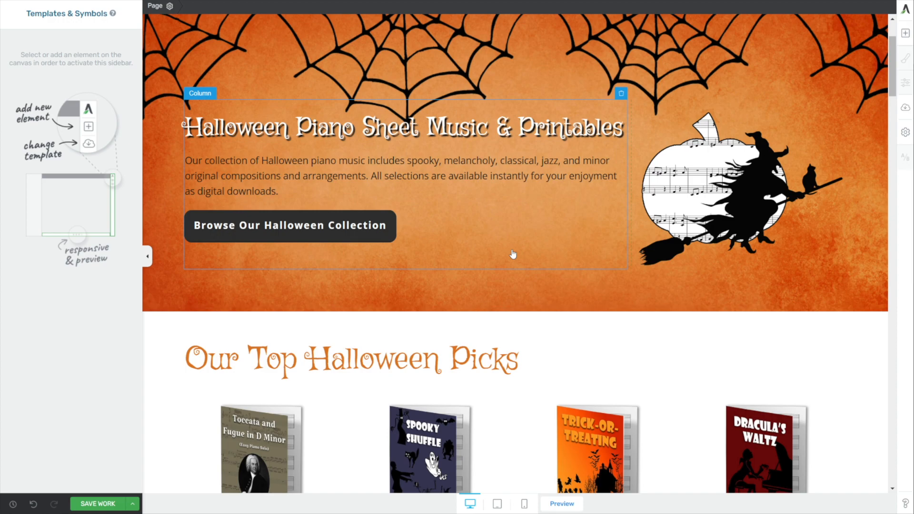
{"action": "scroll", "coordinate": [512, 254], "scroll_direction": "down", "scroll_amount": 7}
{"action": "scroll", "coordinate": [324, 175], "scroll_direction": "down", "scroll_amount": 1}
{"action": "scroll", "coordinate": [323, 176], "scroll_direction": "down", "scroll_amount": 1}
{"action": "scroll", "coordinate": [320, 175], "scroll_direction": "up", "scroll_amount": 1}
{"action": "scroll", "coordinate": [331, 186], "scroll_direction": "down", "scroll_amount": 6}
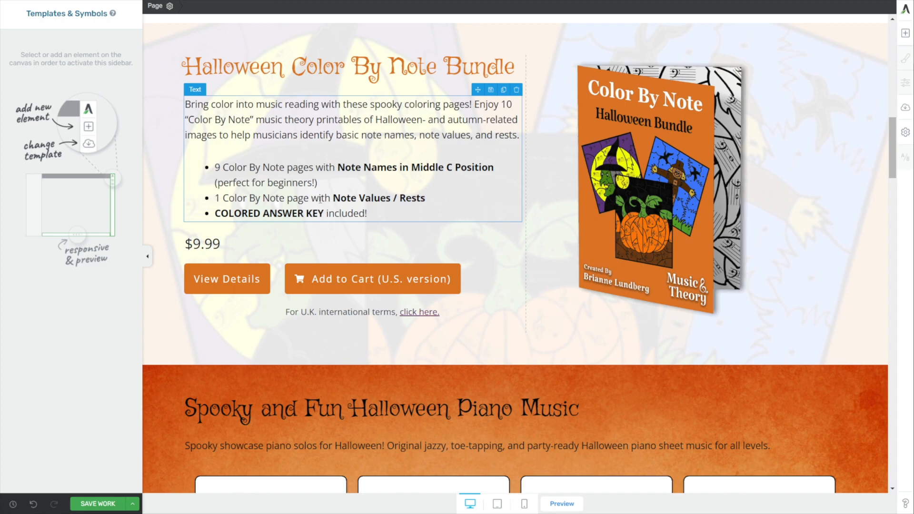
{"action": "scroll", "coordinate": [320, 199], "scroll_direction": "down", "scroll_amount": 4}
{"action": "scroll", "coordinate": [368, 177], "scroll_direction": "down", "scroll_amount": 2}
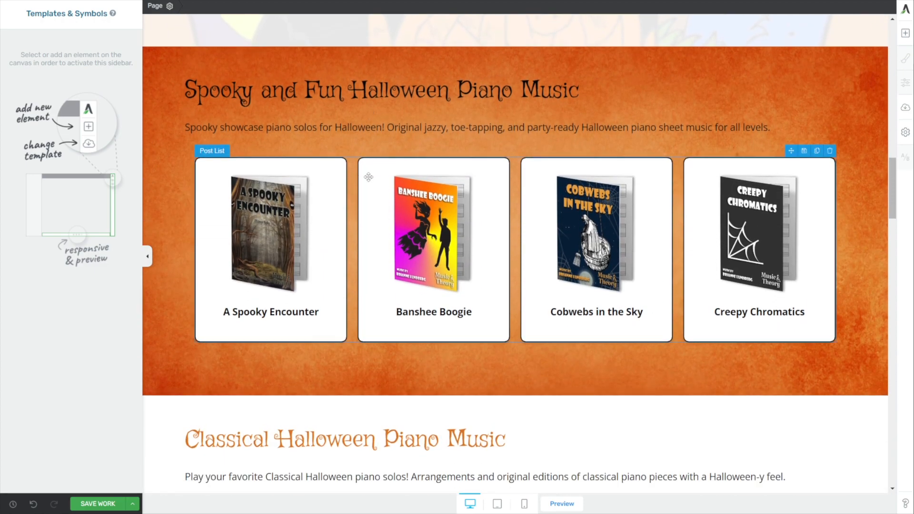
{"action": "scroll", "coordinate": [368, 177], "scroll_direction": "up", "scroll_amount": 1}
Step: Review the Halloween piano music post list's custom query, including its filtering rules and content type choices, and close it without changes
{"action": "left_click", "coordinate": [496, 291]}
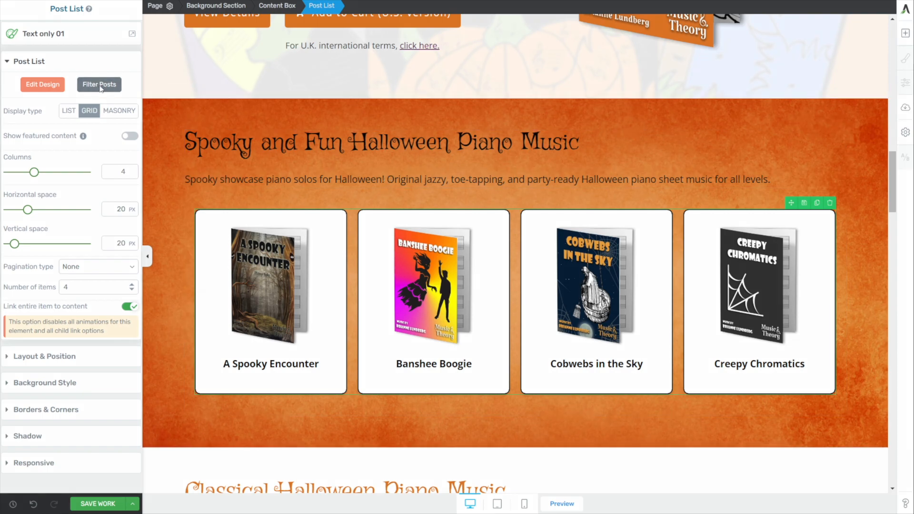
{"action": "left_click", "coordinate": [100, 86]}
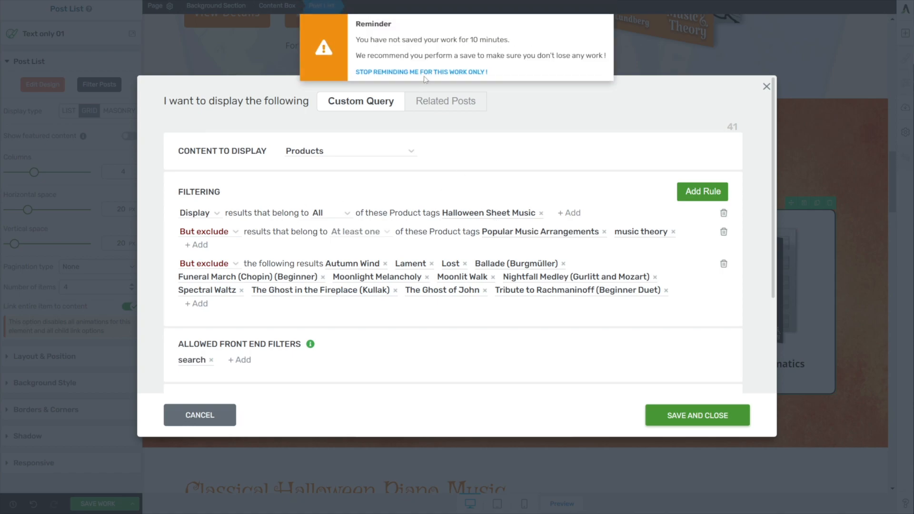
{"action": "left_click", "coordinate": [424, 72]}
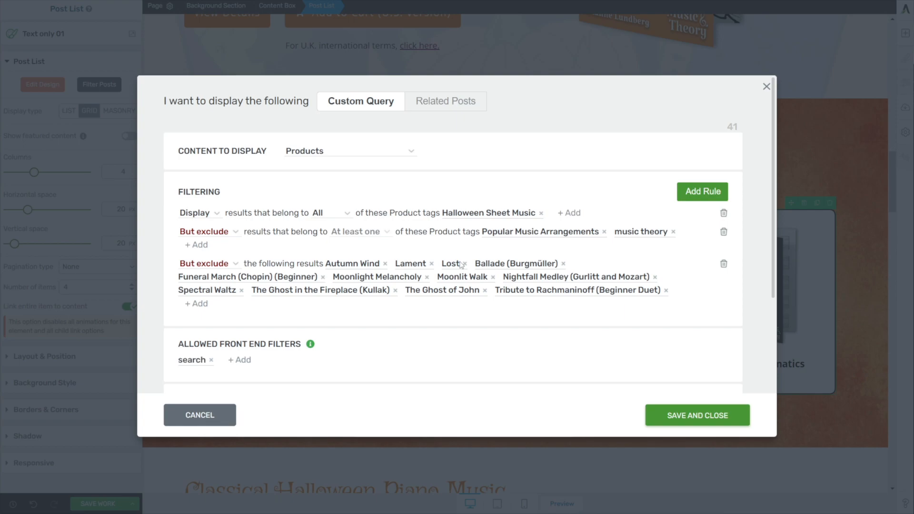
{"action": "left_click_drag", "start_coordinate": [181, 150], "coordinate": [270, 155]}
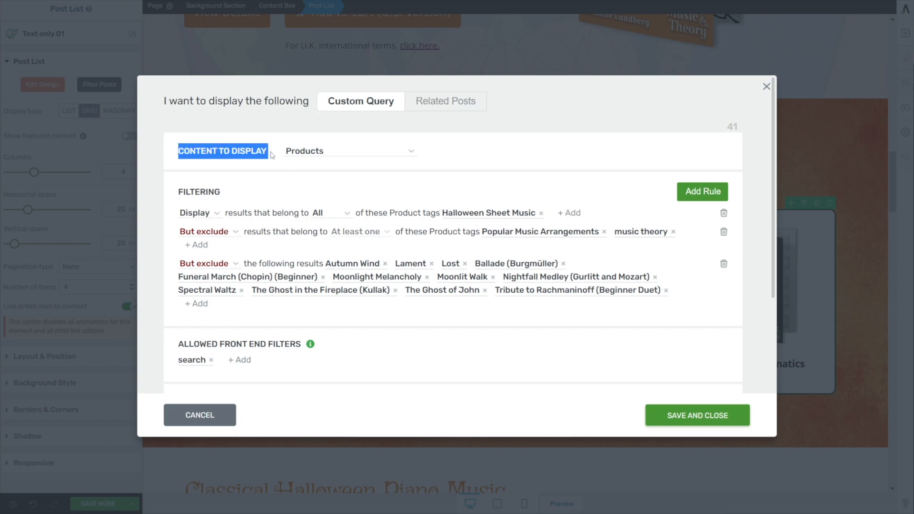
{"action": "left_click", "coordinate": [372, 154]}
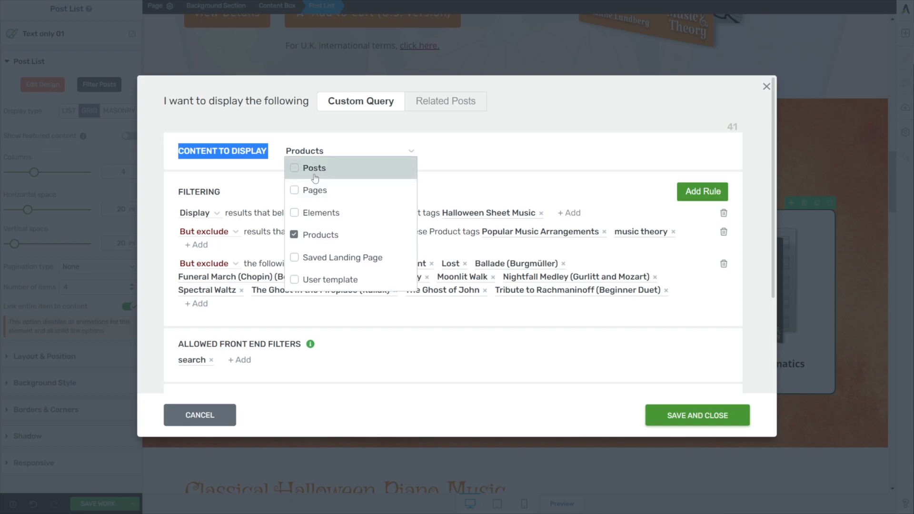
{"action": "left_click", "coordinate": [405, 160]}
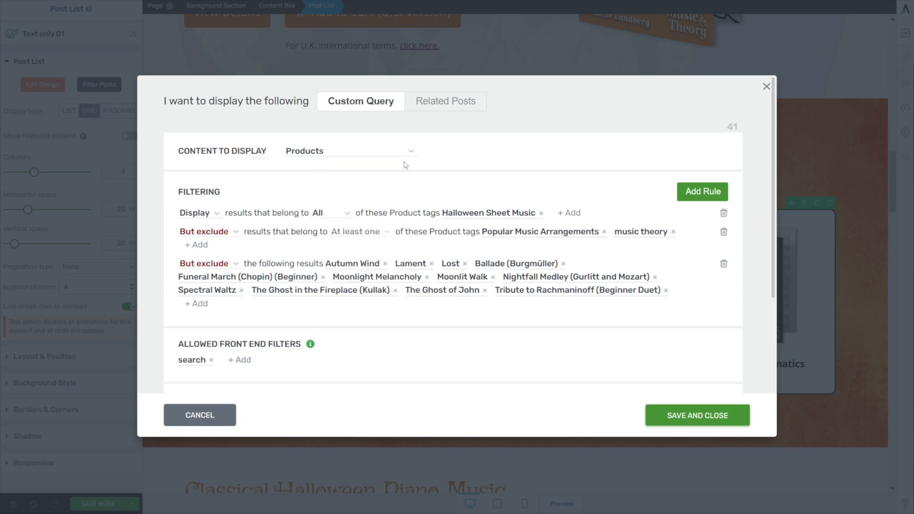
{"action": "left_click", "coordinate": [766, 86]}
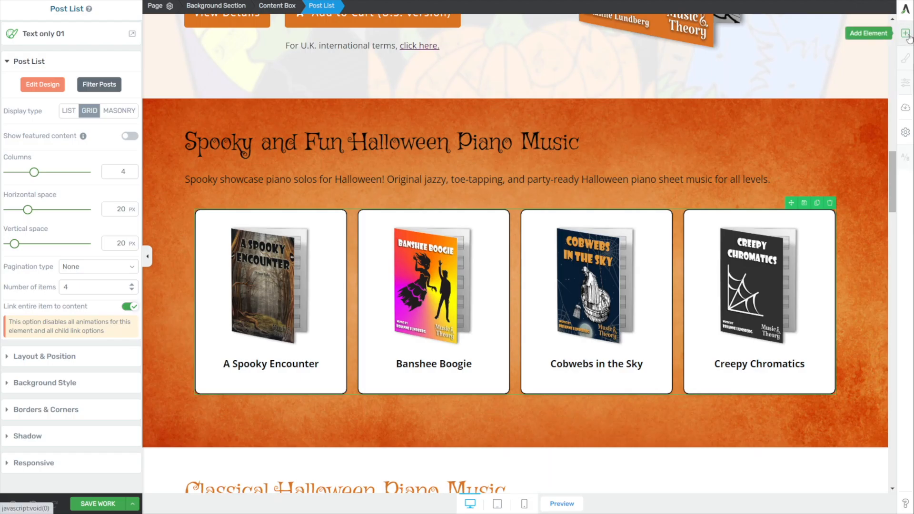
Step: Find the Post List Filter element by searching "filter" and insert it above the Halloween piano music post list
{"action": "left_click", "coordinate": [905, 34]}
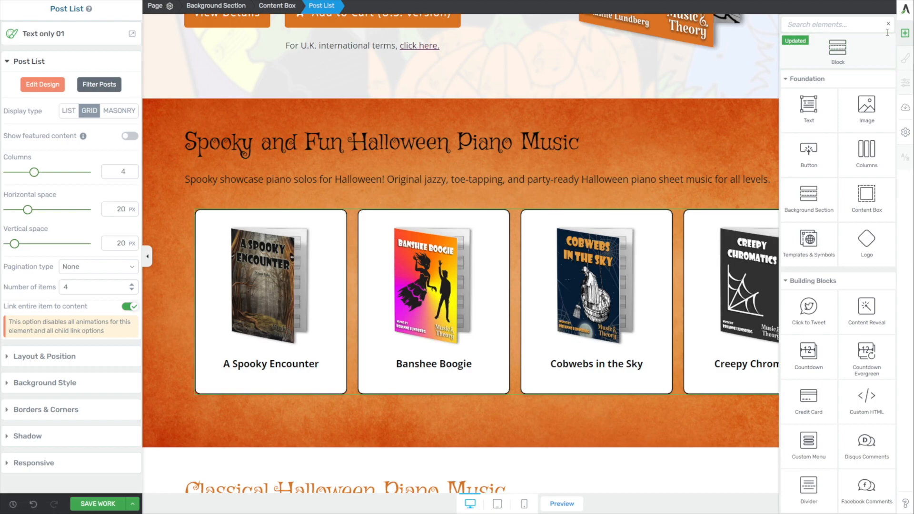
{"action": "type", "text": "filter"}
{"action": "left_click_drag", "start_coordinate": [808, 95], "coordinate": [211, 196]}
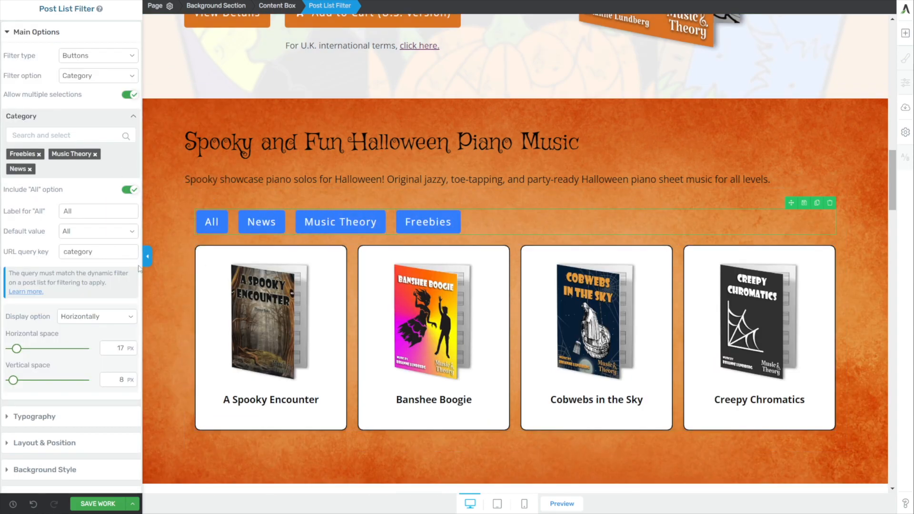
Step: Set the new post list filter's filter option to Product Key
{"action": "left_click", "coordinate": [75, 77]}
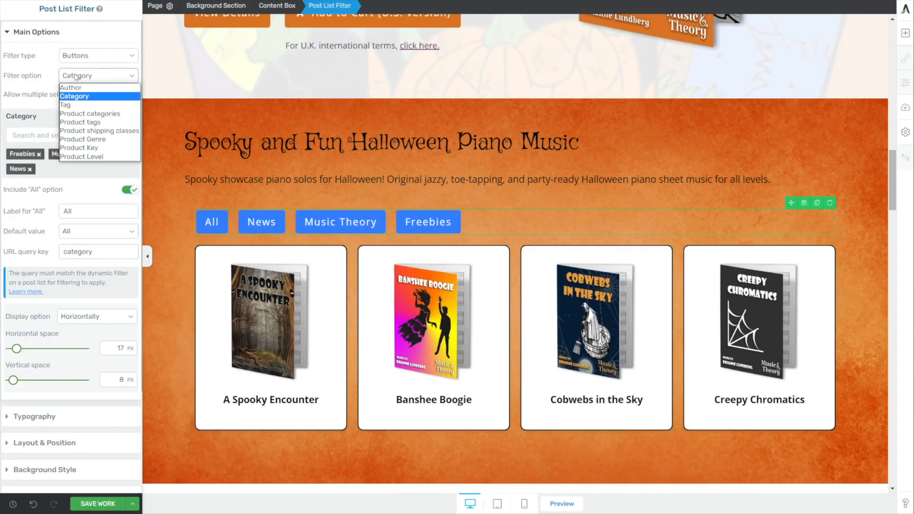
{"action": "left_click", "coordinate": [44, 78]}
{"action": "left_click", "coordinate": [70, 78]}
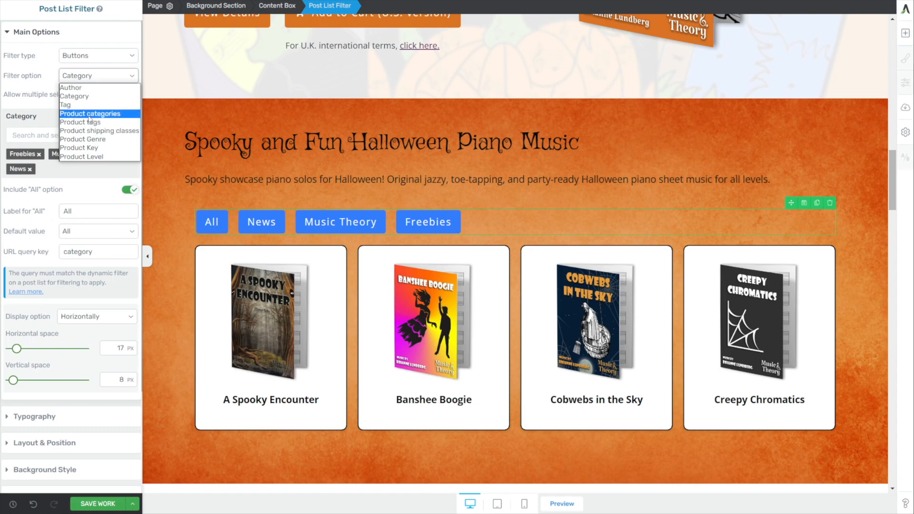
{"action": "left_click", "coordinate": [107, 148]}
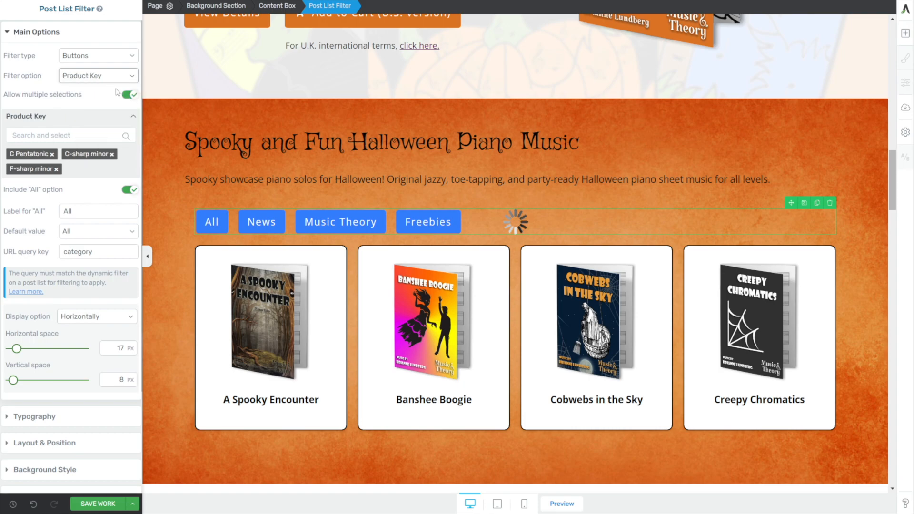
Step: Add G Pentatonic and G-sharp minor to the filter's product keys, look through the remaining keys and collapse the selection
{"action": "left_click", "coordinate": [63, 136]}
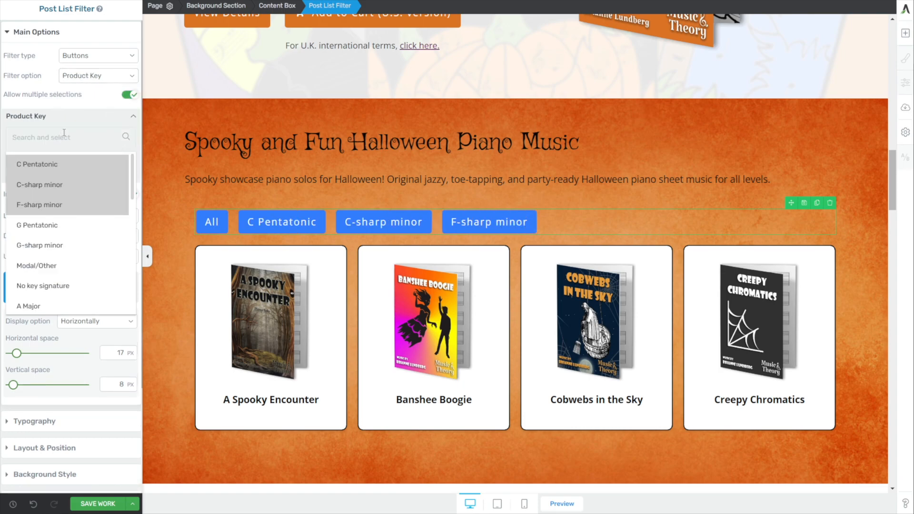
{"action": "left_click", "coordinate": [40, 225]}
{"action": "left_click", "coordinate": [40, 245]}
{"action": "scroll", "coordinate": [45, 270], "scroll_direction": "down", "scroll_amount": 3}
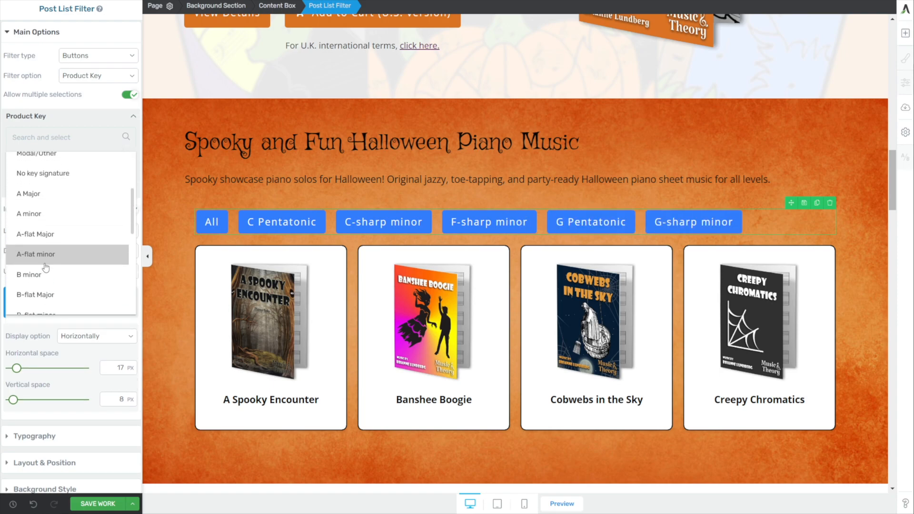
{"action": "scroll", "coordinate": [33, 229], "scroll_direction": "down", "scroll_amount": 5}
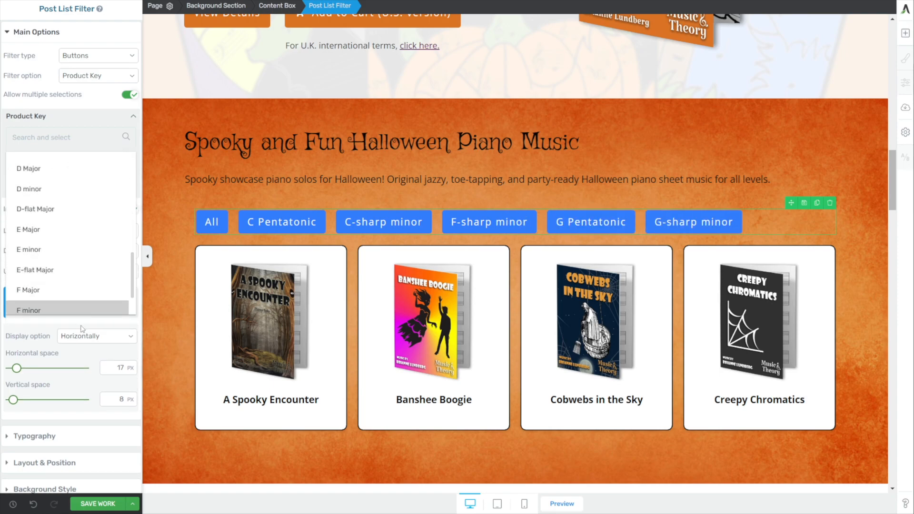
{"action": "left_click", "coordinate": [132, 122]}
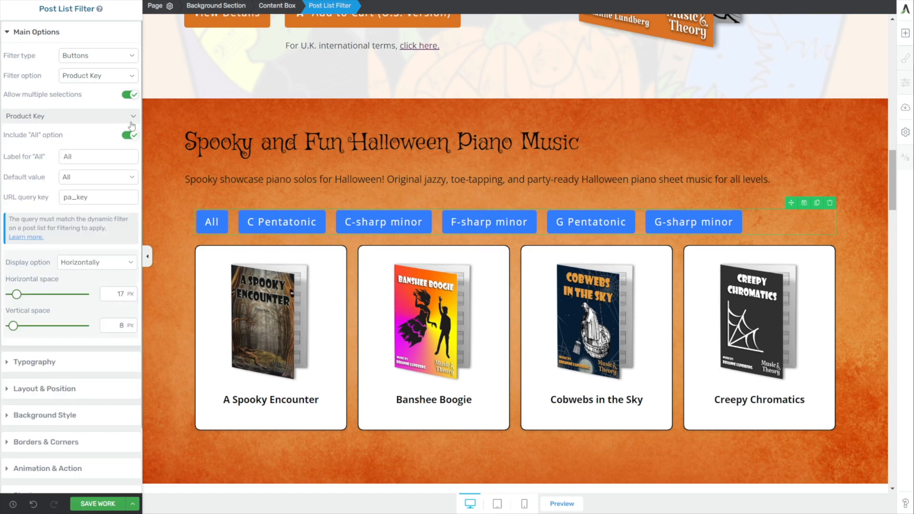